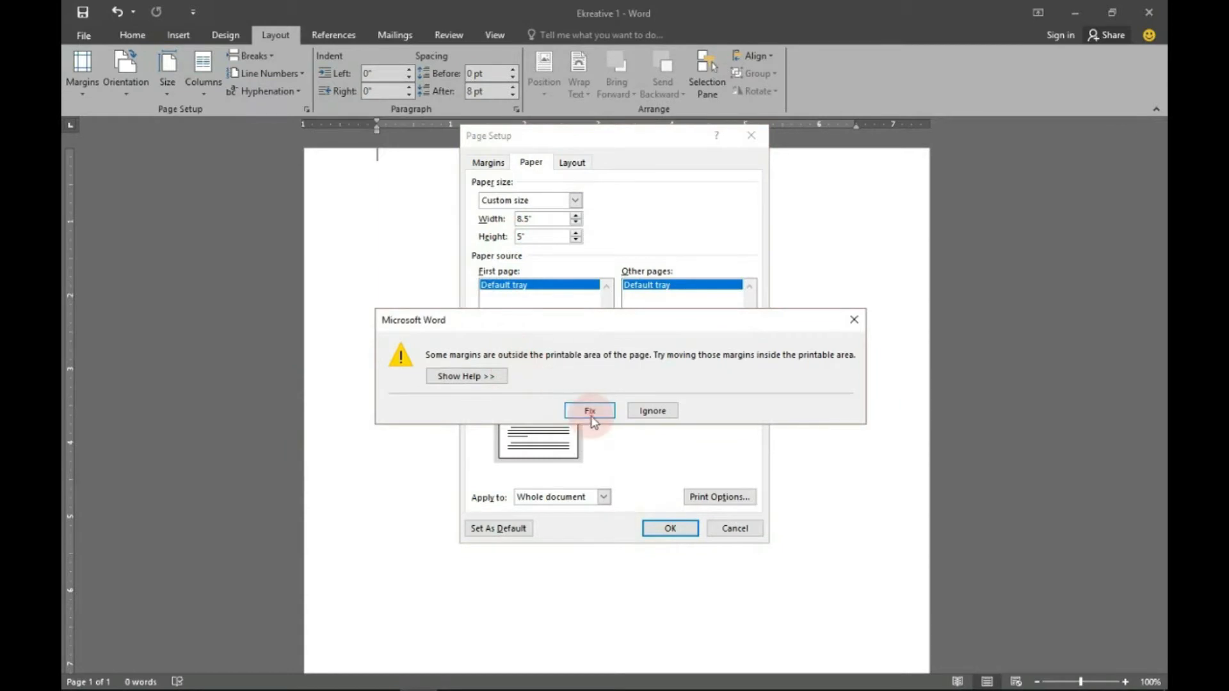
# - Apply the custom 8.5" by 5" paper size with corrected margins, and move the left margin to the page's left edge
pyautogui.click(589, 411)
pyautogui.click(669, 528)
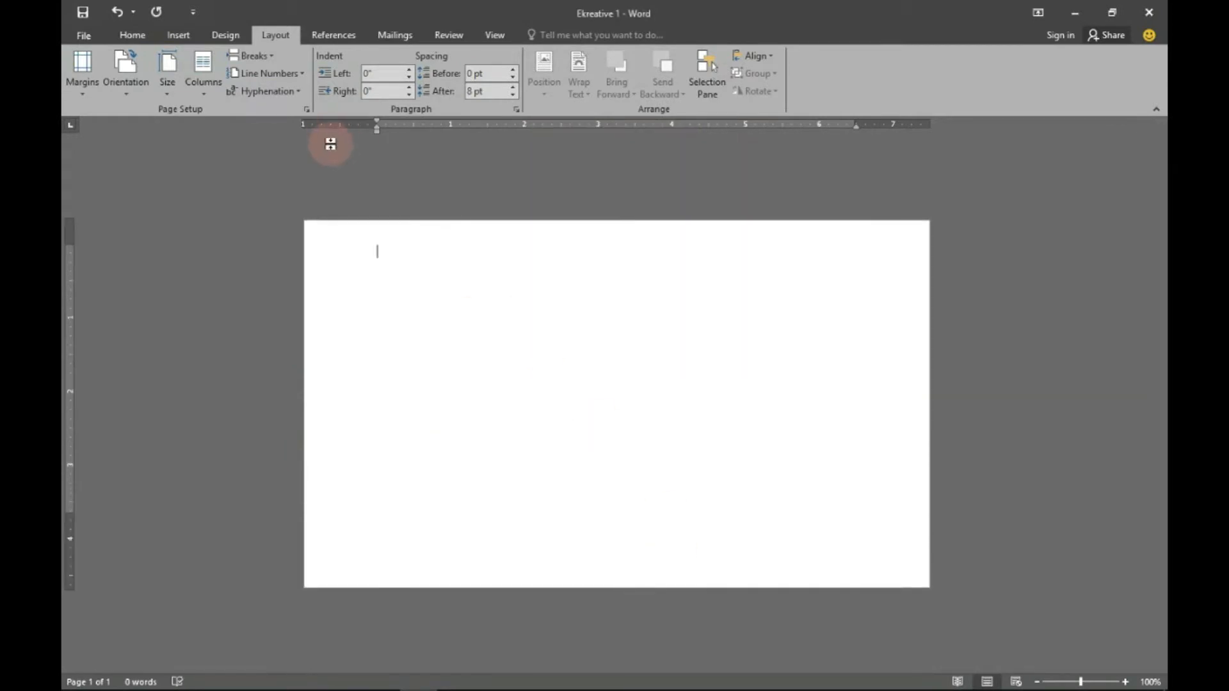
pyautogui.click(167, 74)
pyautogui.click(196, 451)
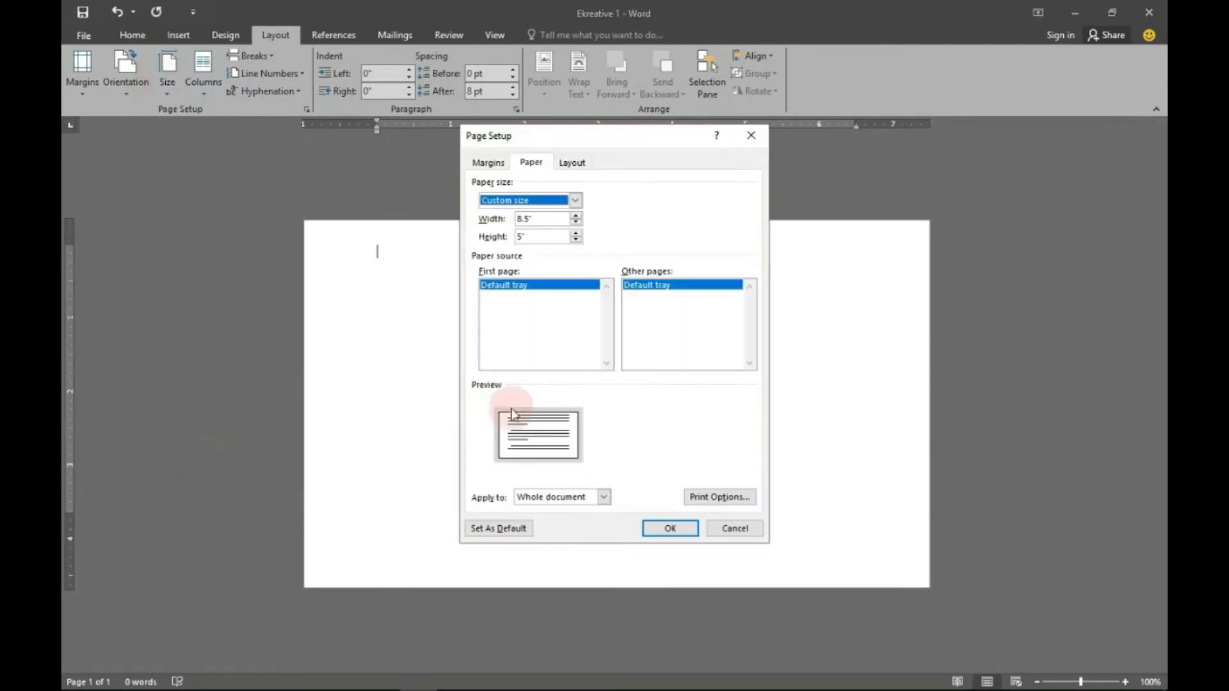
pyautogui.click(669, 528)
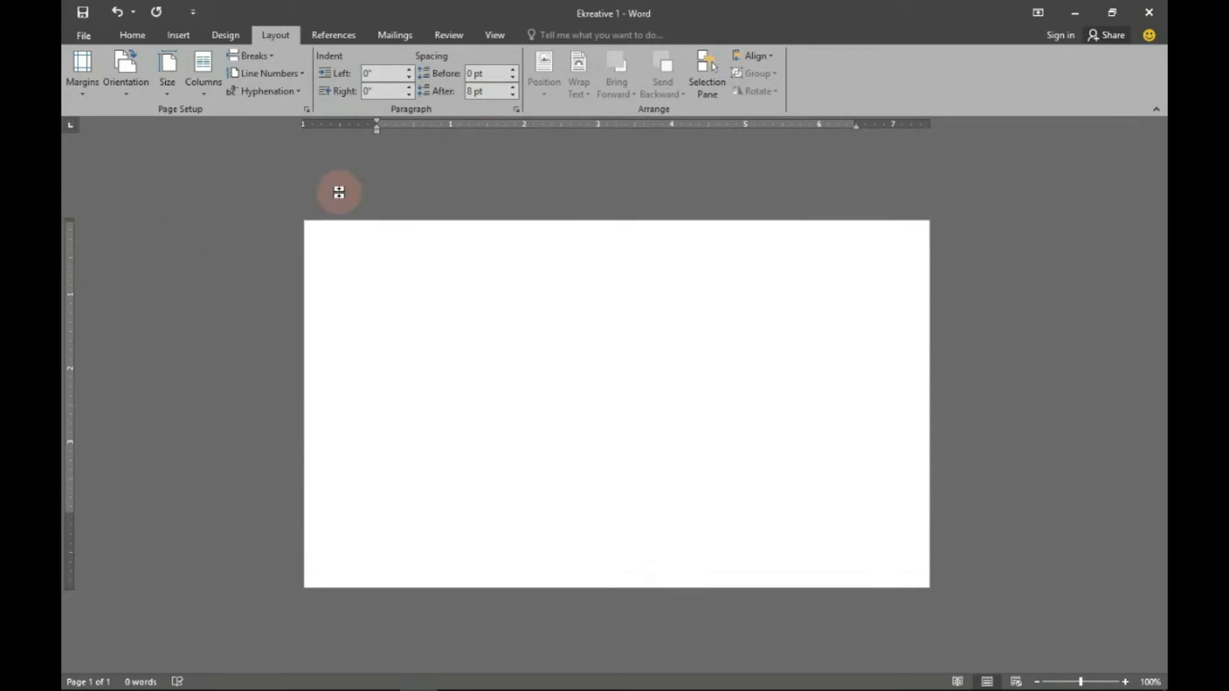
pyautogui.moveTo(376, 123); pyautogui.dragTo(274, 141)
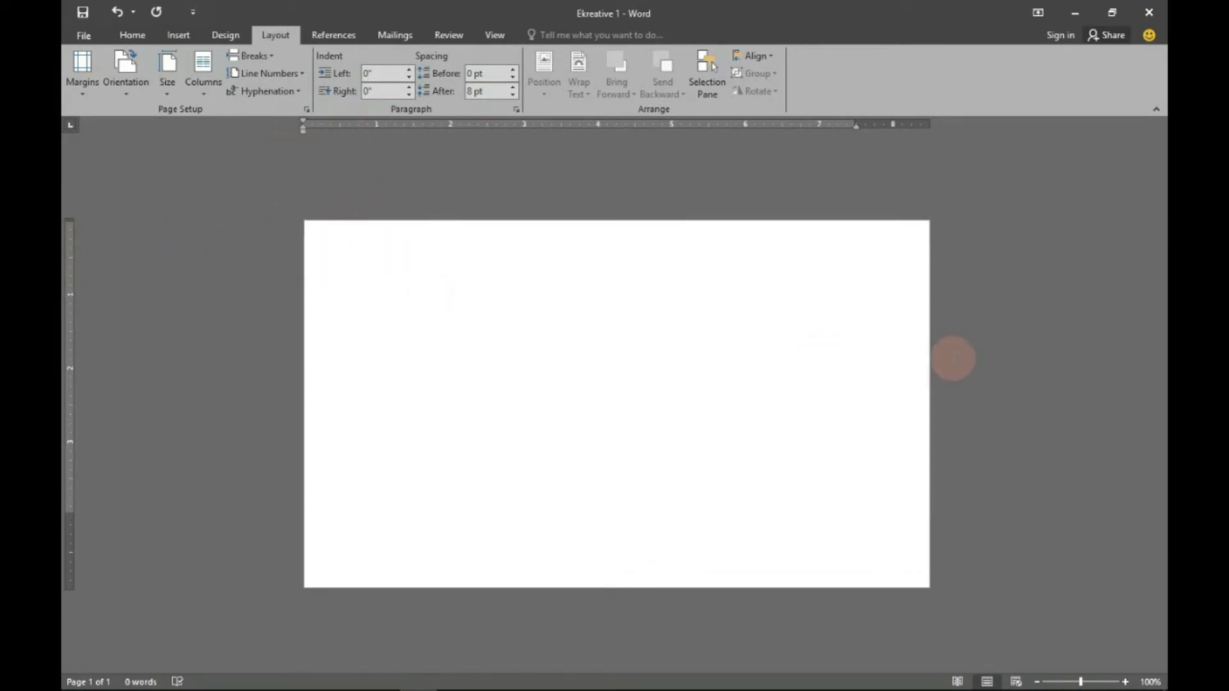
# - Insert the black leather texture picture from the MS WORD DESIGN folder on the Desktop
pyautogui.click(178, 34)
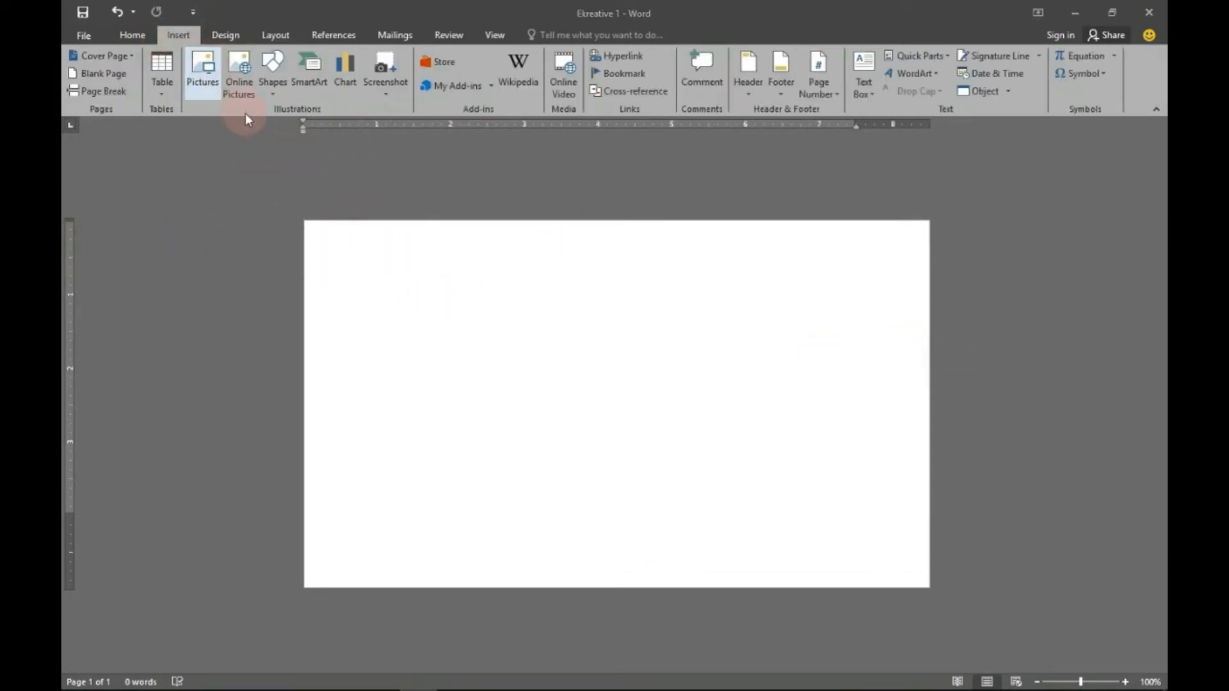
pyautogui.click(203, 67)
pyautogui.click(123, 267)
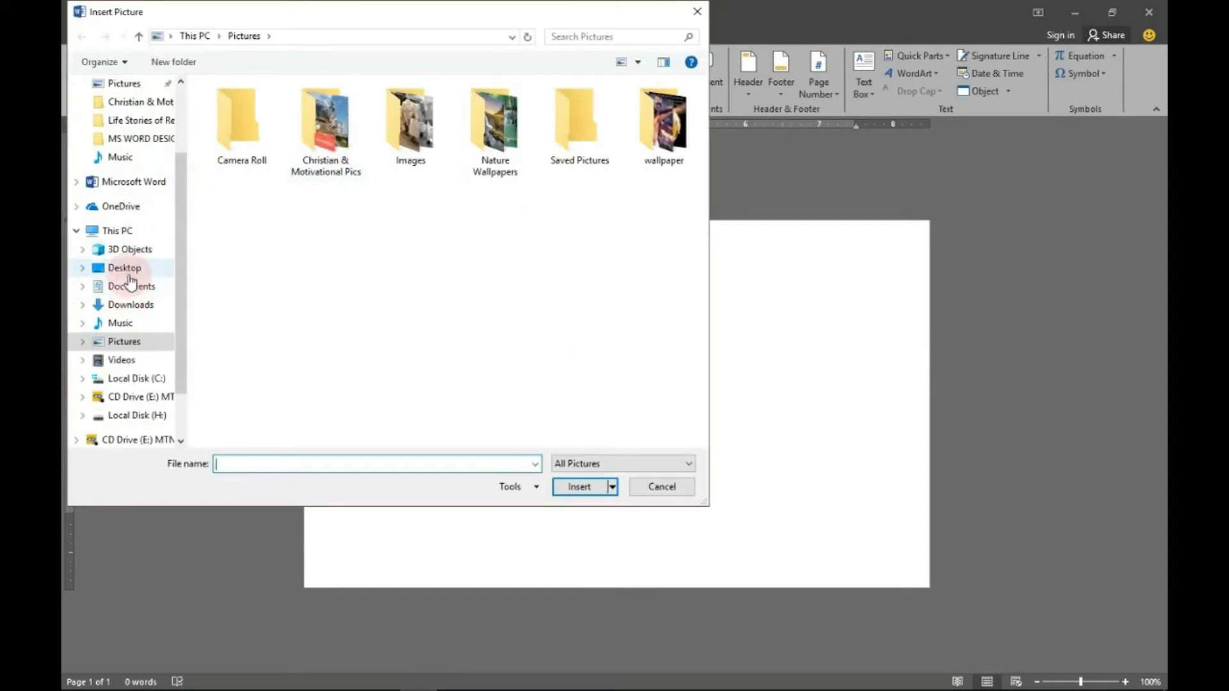
pyautogui.doubleClick(269, 137)
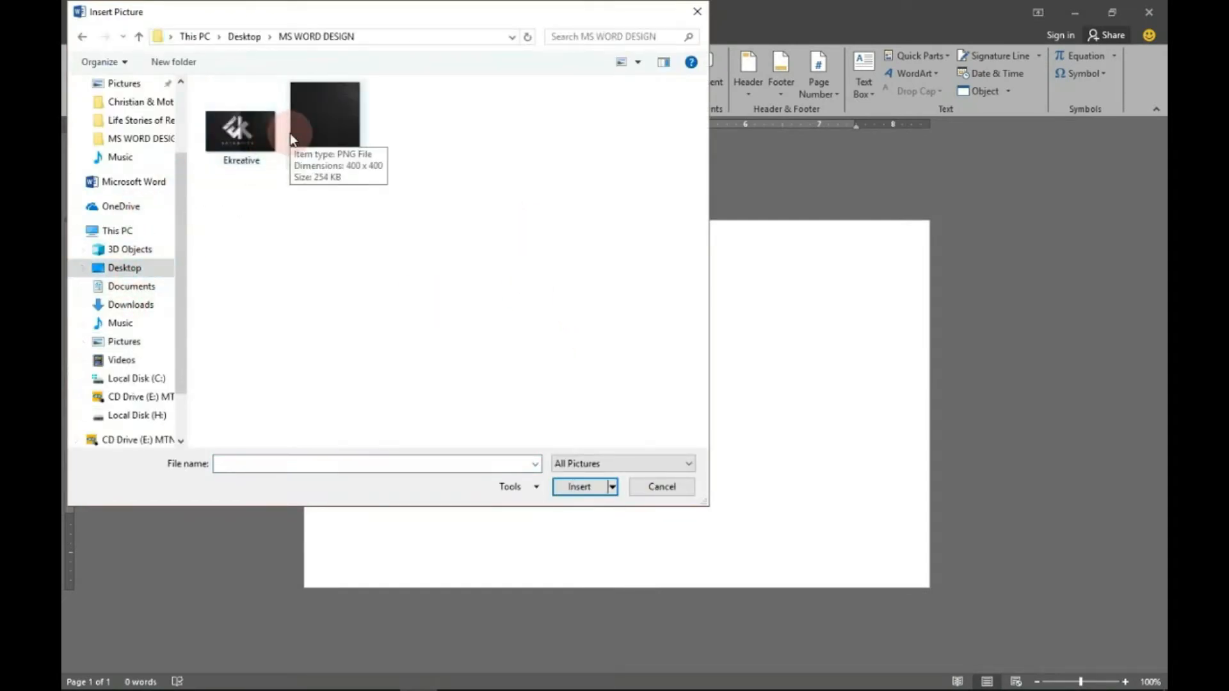
pyautogui.click(314, 136)
pyautogui.click(579, 488)
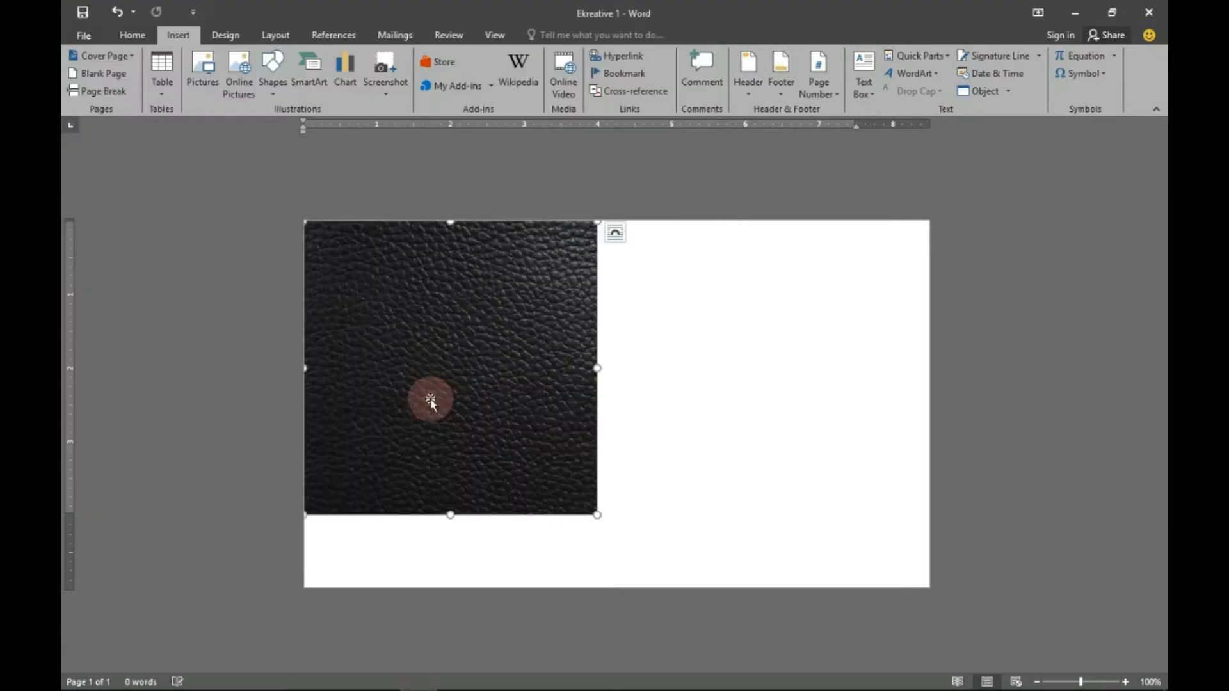
# - Set the leather picture's text wrapping to Behind Text
pyautogui.rightClick(529, 300)
pyautogui.click(618, 233)
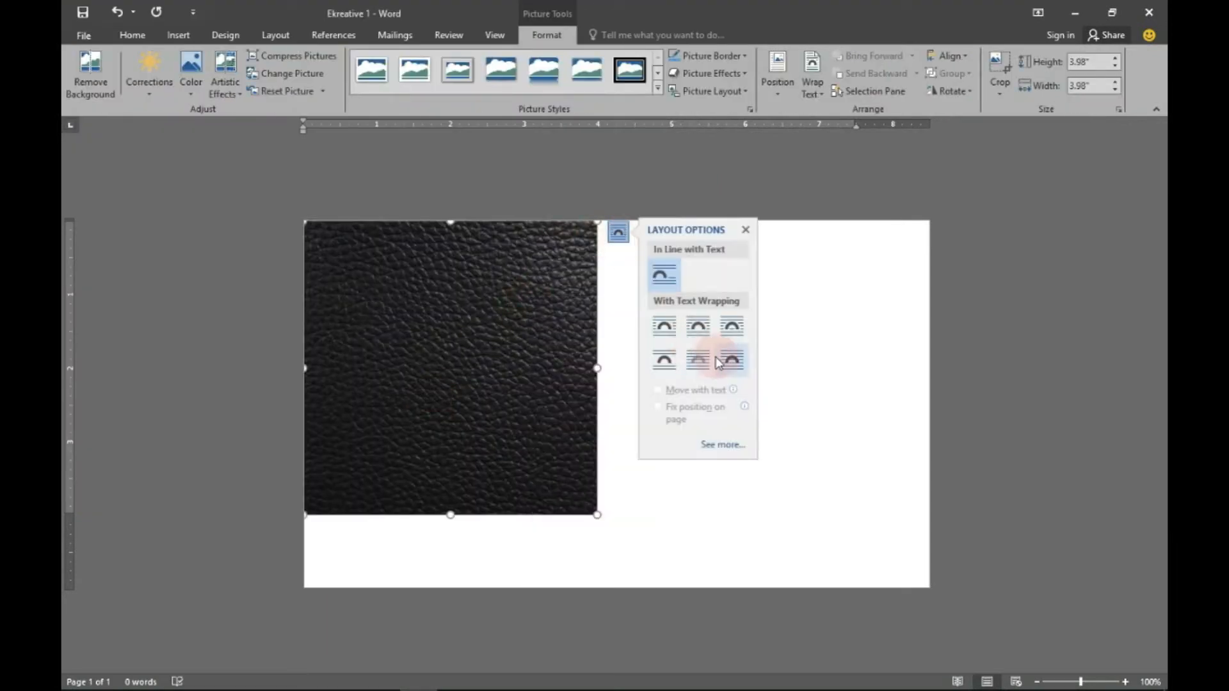
pyautogui.click(710, 363)
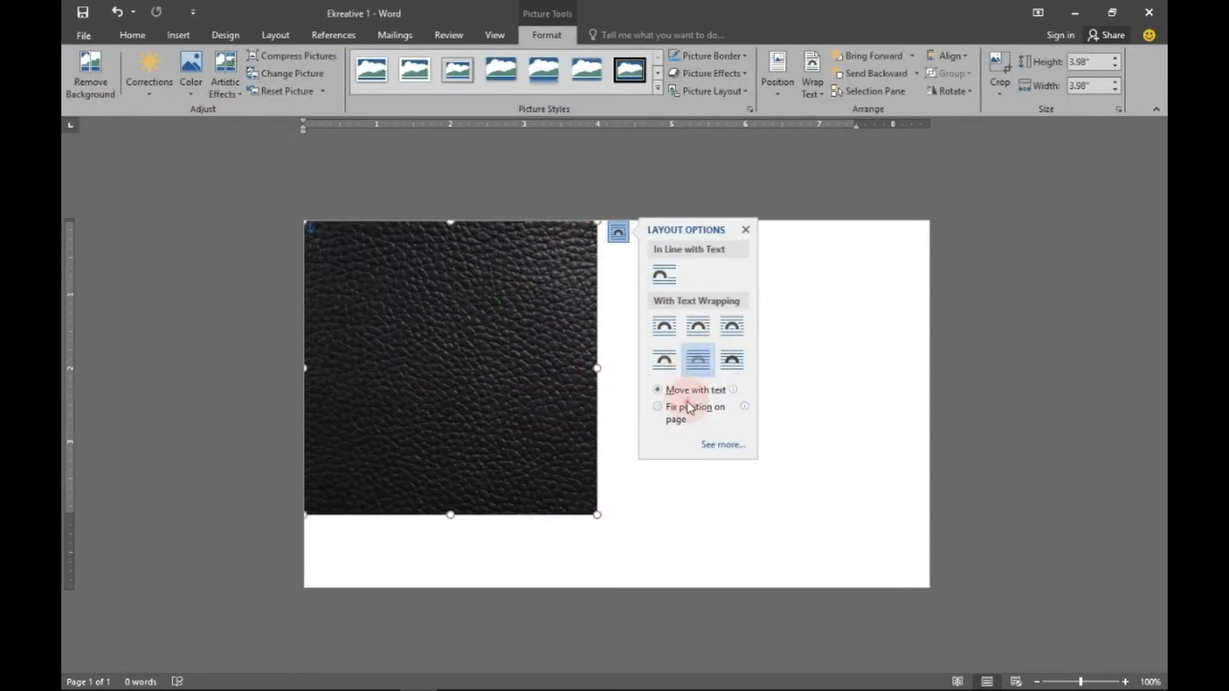
pyautogui.click(744, 229)
# - Unlock the leather picture's aspect ratio and set its height to 5" and width to 4.25"
pyautogui.rightClick(484, 333)
pyautogui.click(527, 587)
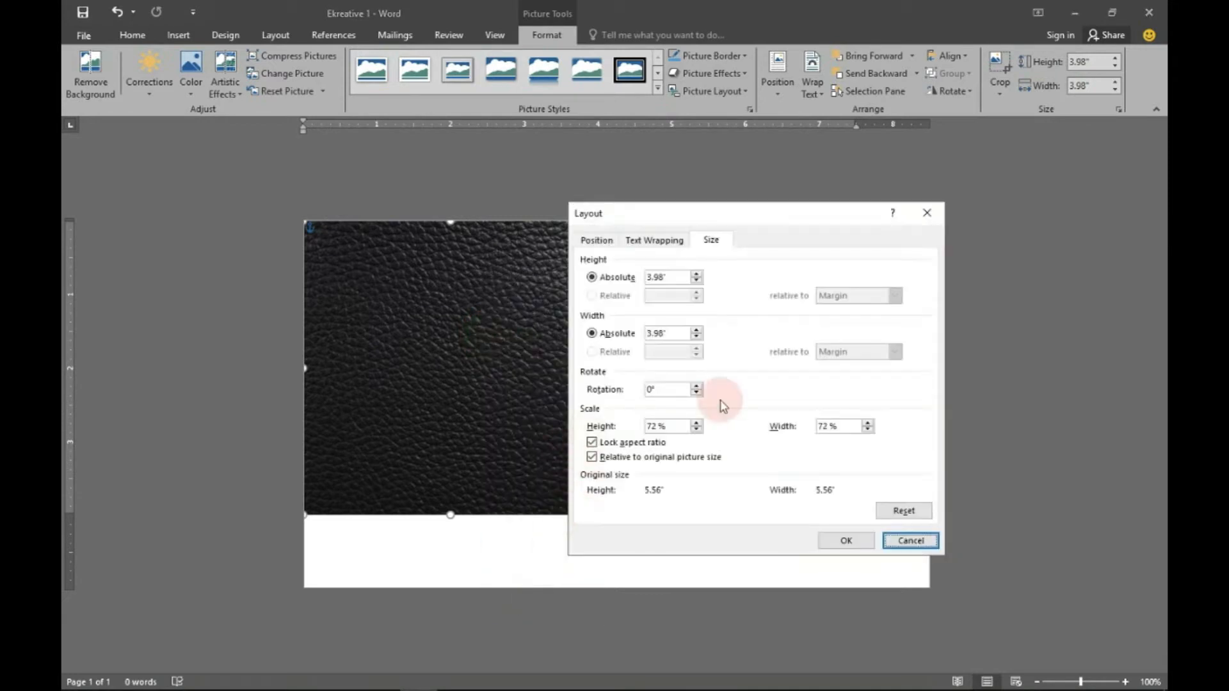
pyautogui.click(592, 457)
pyautogui.click(592, 444)
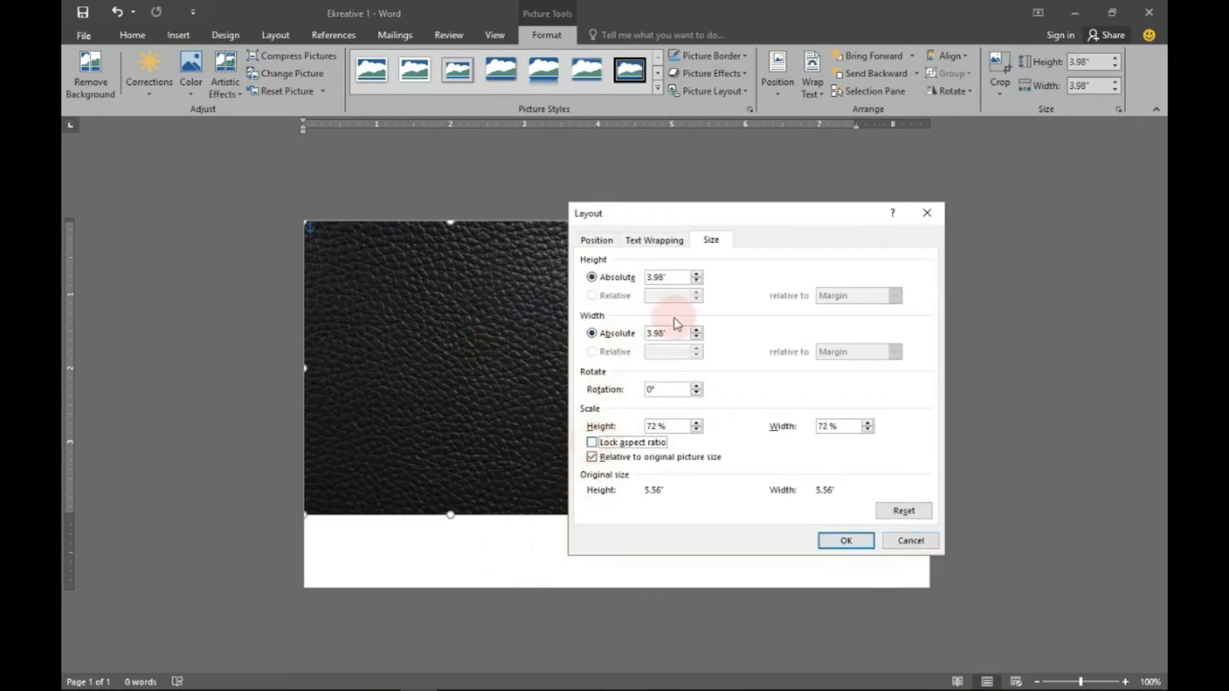
pyautogui.moveTo(664, 279); pyautogui.dragTo(649, 290)
pyautogui.write('5')
pyautogui.moveTo(669, 333); pyautogui.dragTo(646, 344)
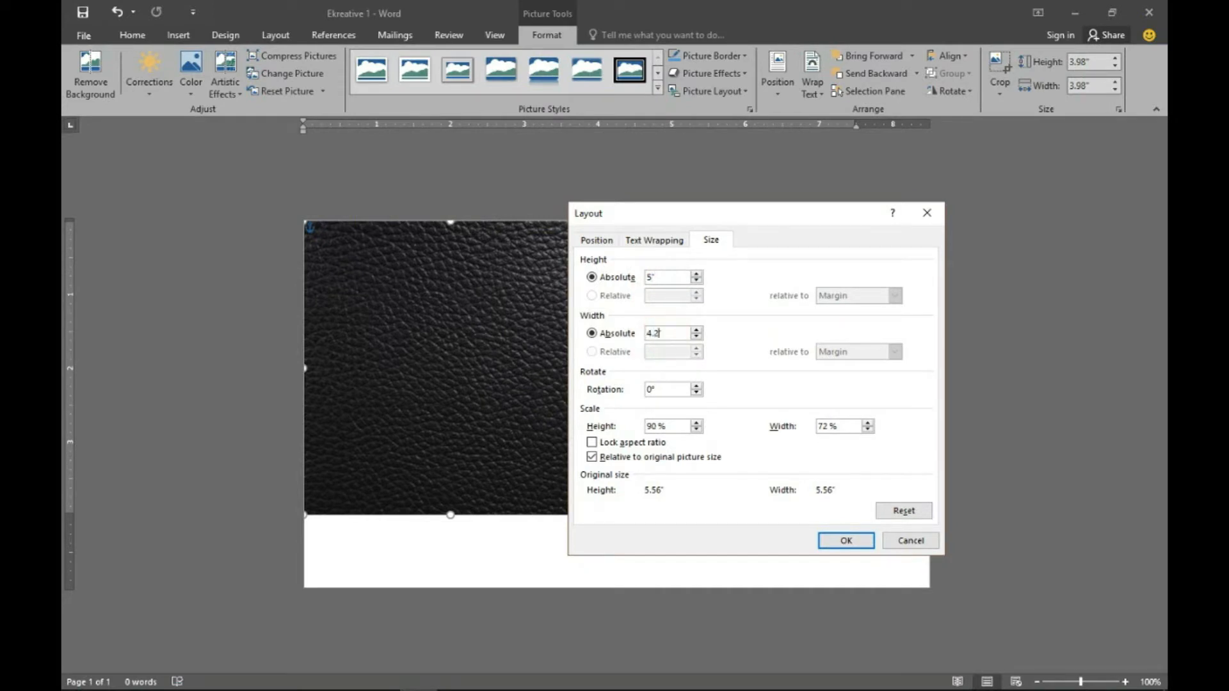
pyautogui.write('4.25')
pyautogui.click(832, 540)
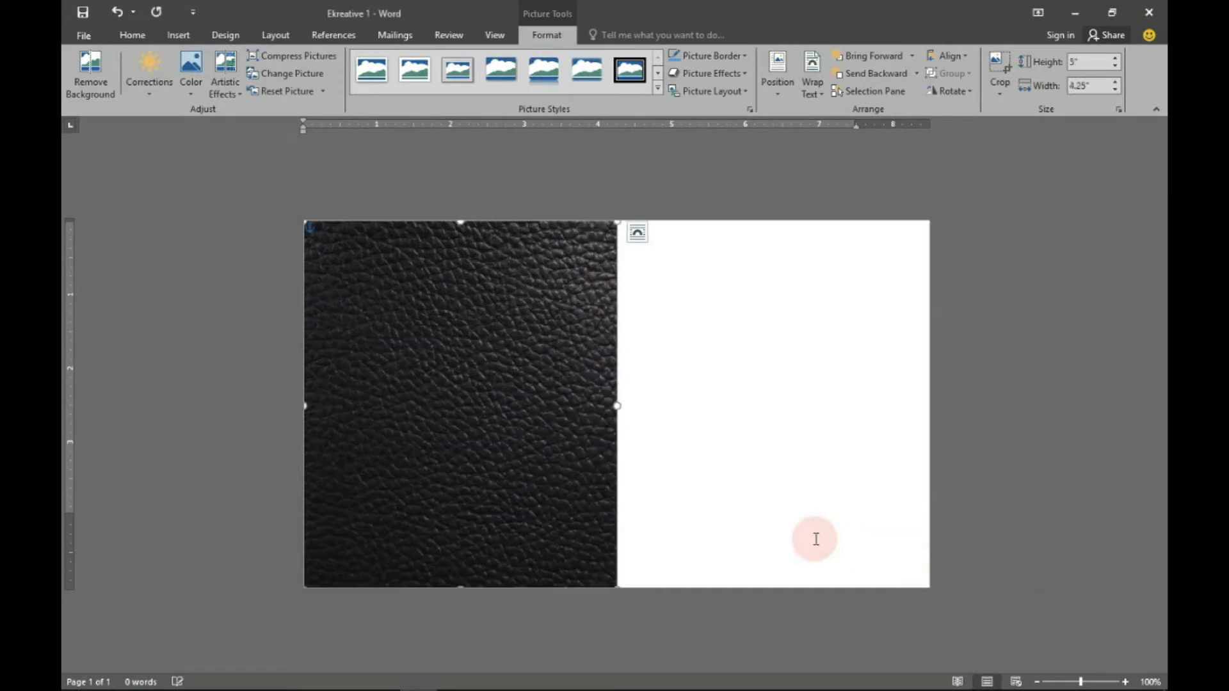
# - Sharpen the leather picture by 50% and keep its brightness and contrast at the normal preset
pyautogui.click(137, 77)
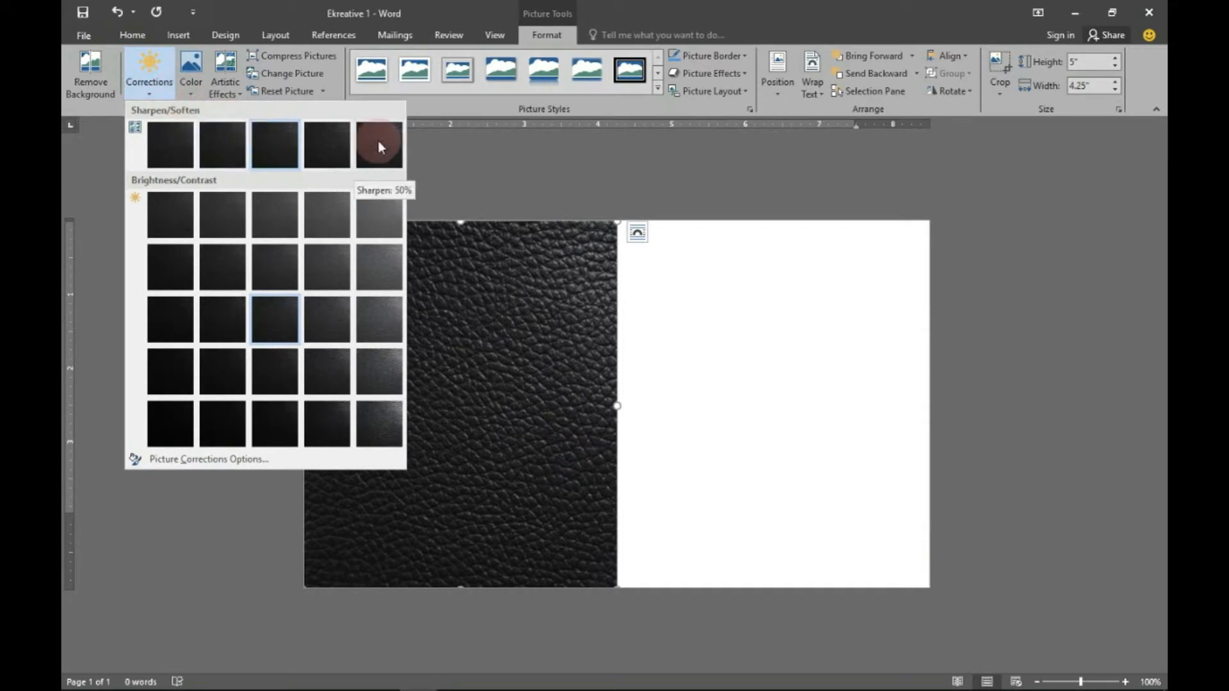
pyautogui.click(379, 145)
pyautogui.click(149, 71)
pyautogui.click(275, 319)
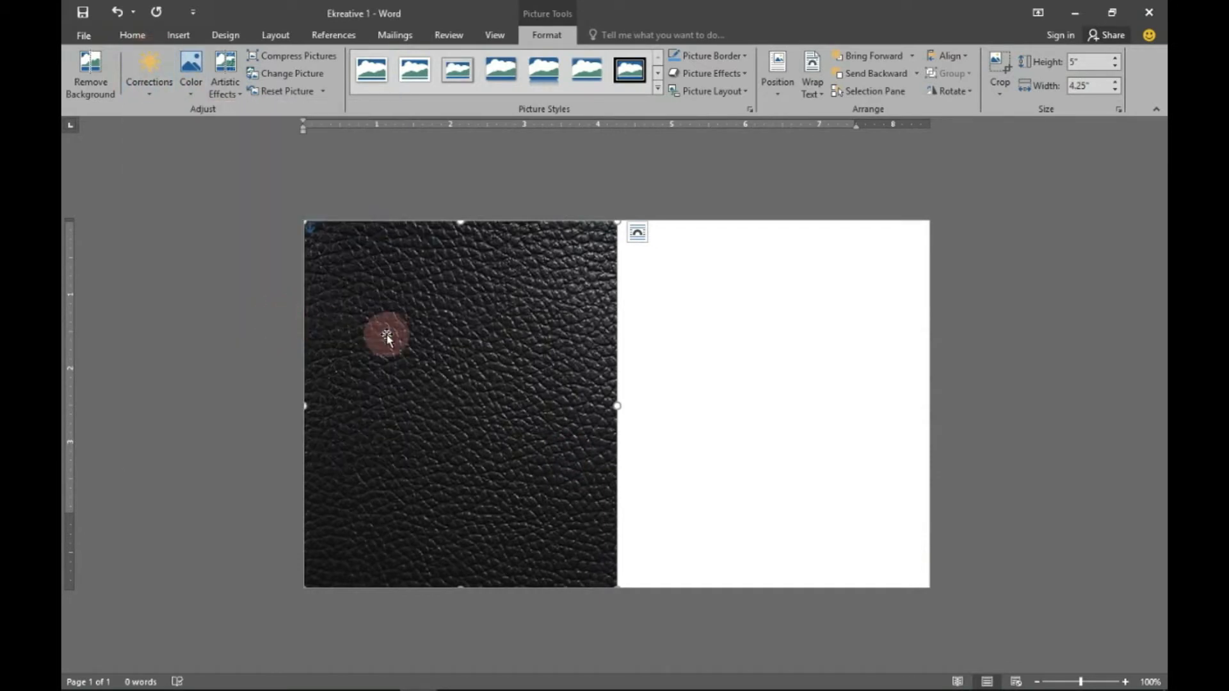
# - Duplicate the leather picture and place the copy over the empty right half of the page
pyautogui.hotkey('ctrl', 'd')
pyautogui.moveTo(416, 344); pyautogui.dragTo(720, 336)
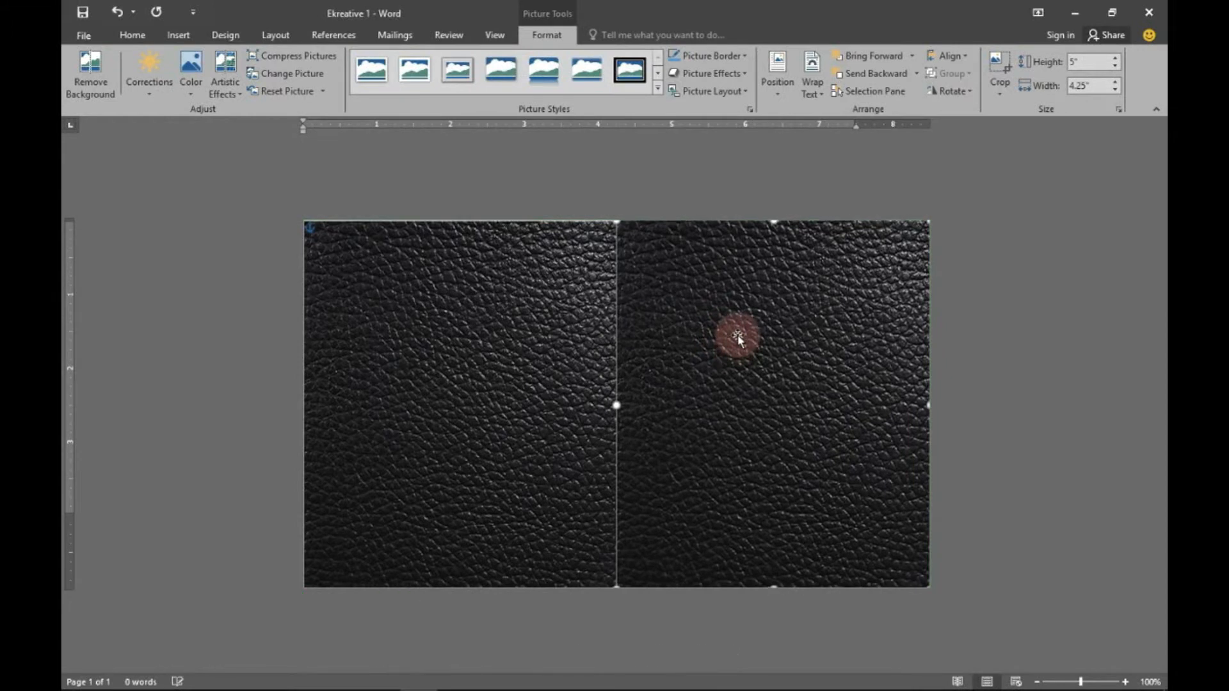
pyautogui.click(450, 363)
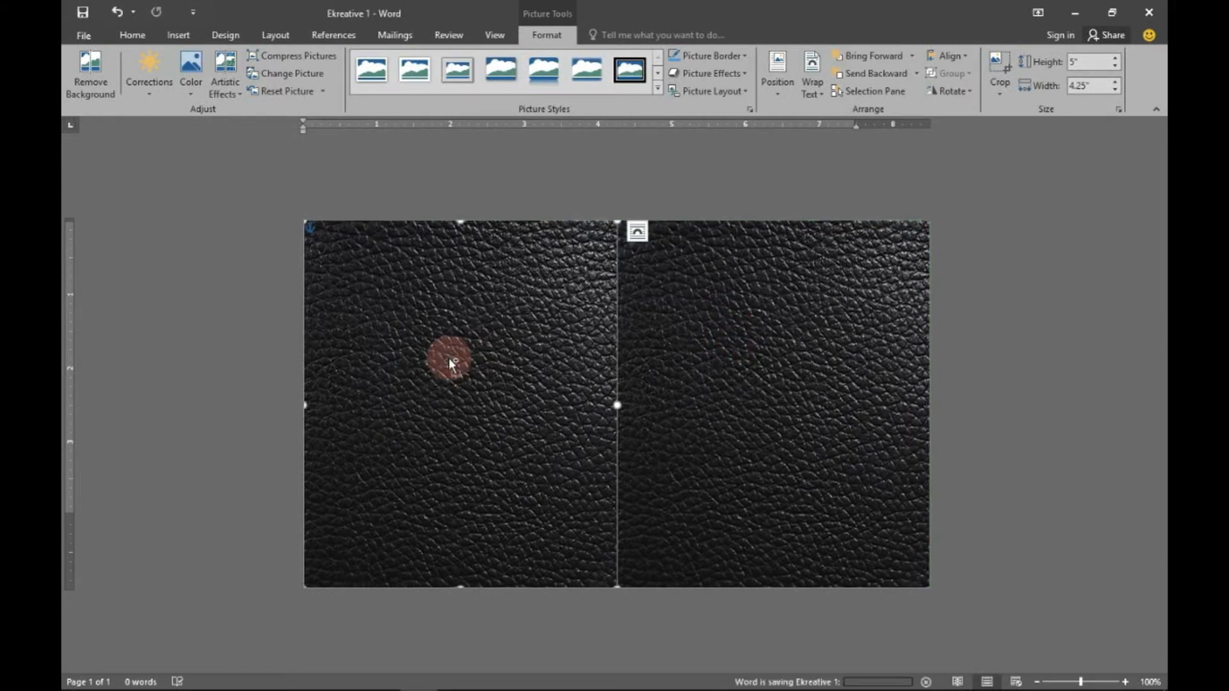
pyautogui.click(982, 382)
# - Raise the contrast of the right-hand leather picture by one preset level at unchanged brightness
pyautogui.click(840, 393)
pyautogui.click(149, 72)
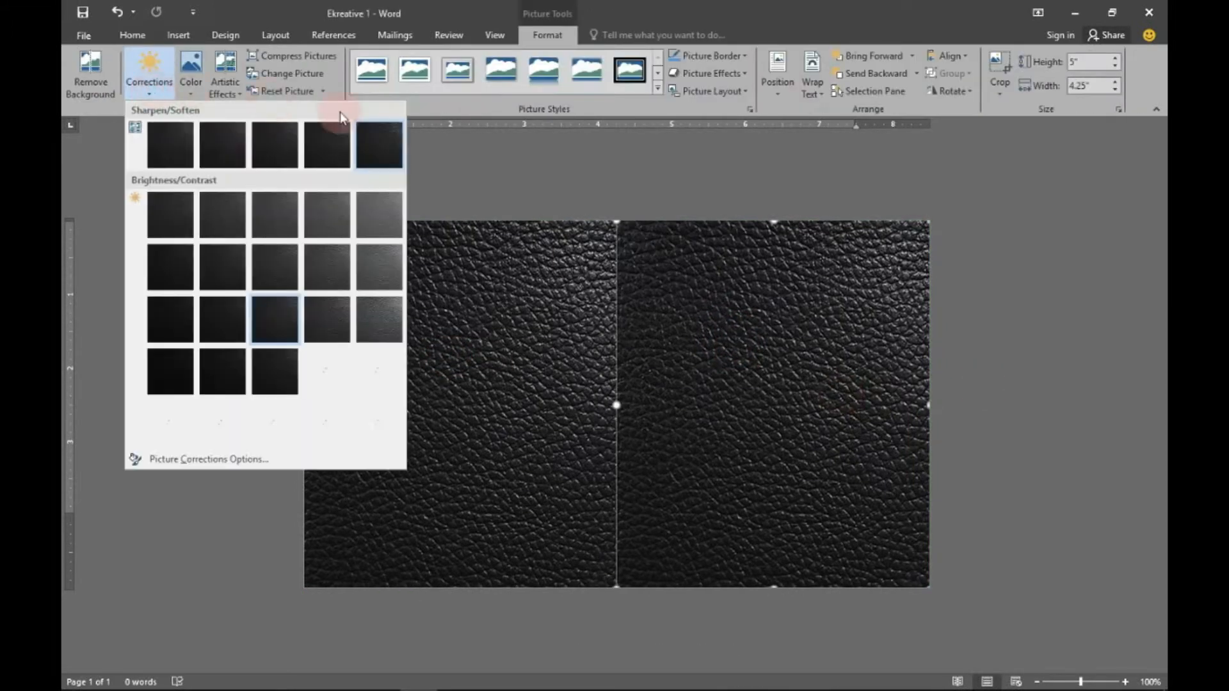
pyautogui.click(268, 383)
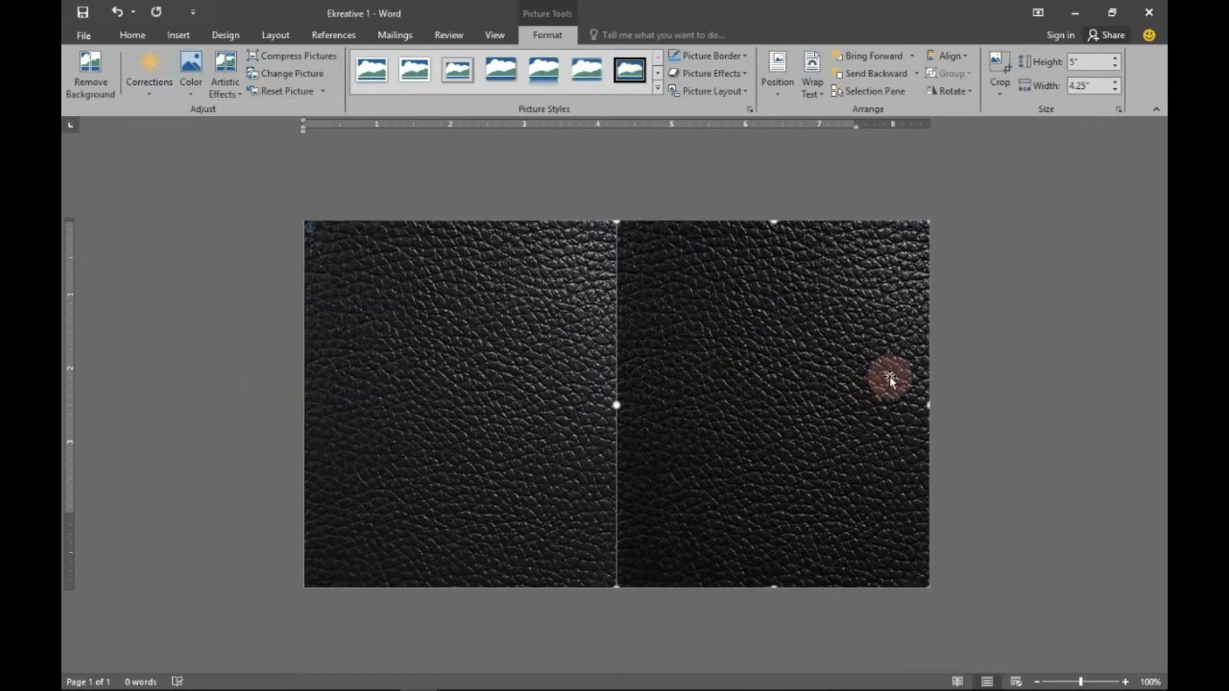
pyautogui.click(1028, 340)
# - Draw a narrow upright rectangle about 0.5" wide and 2.08" high on the left leather picture
pyautogui.click(178, 36)
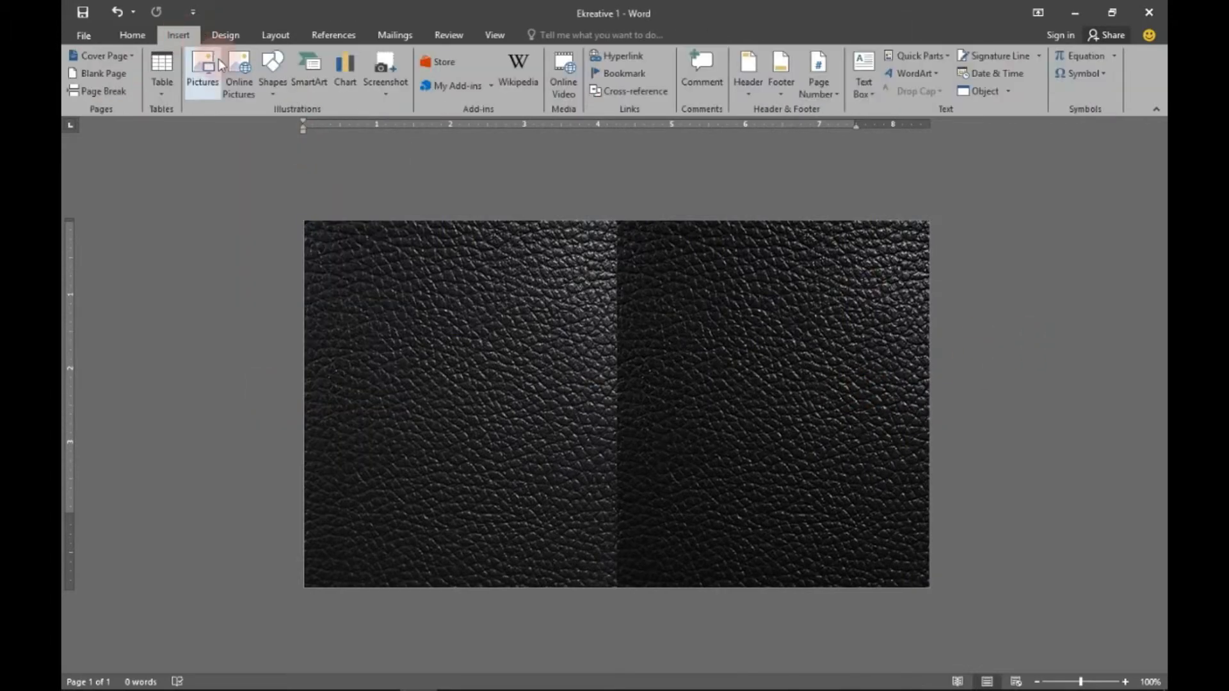
pyautogui.click(273, 77)
pyautogui.click(313, 126)
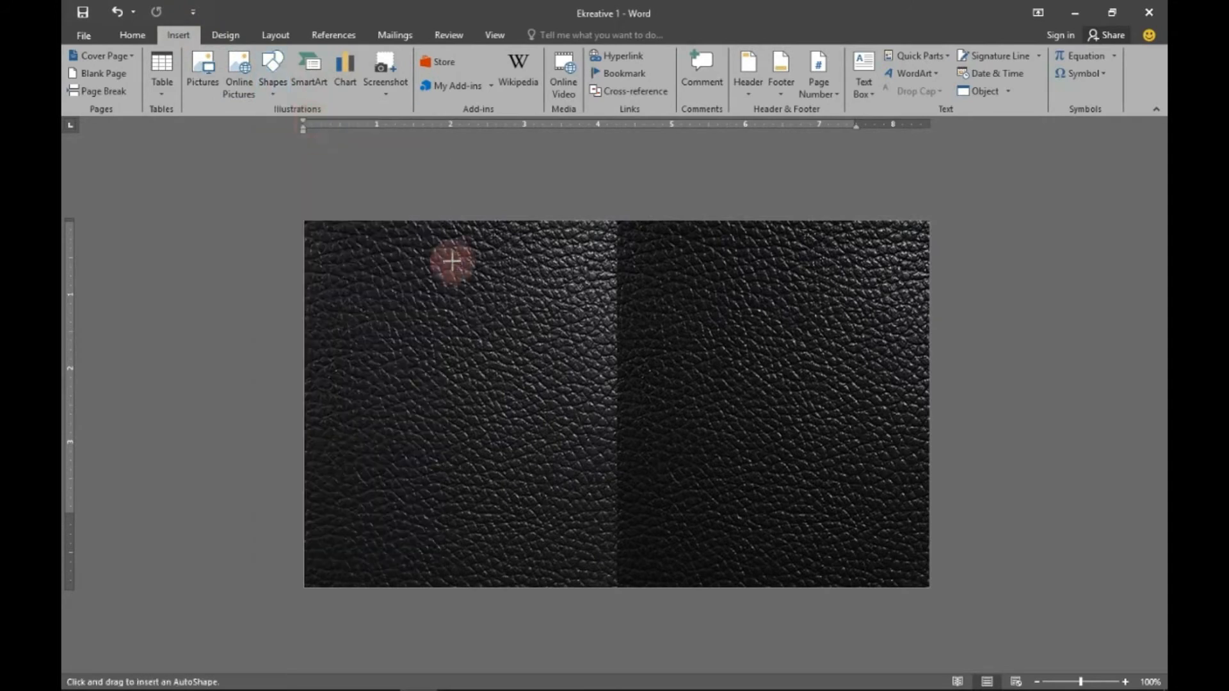
pyautogui.moveTo(463, 269); pyautogui.dragTo(501, 424)
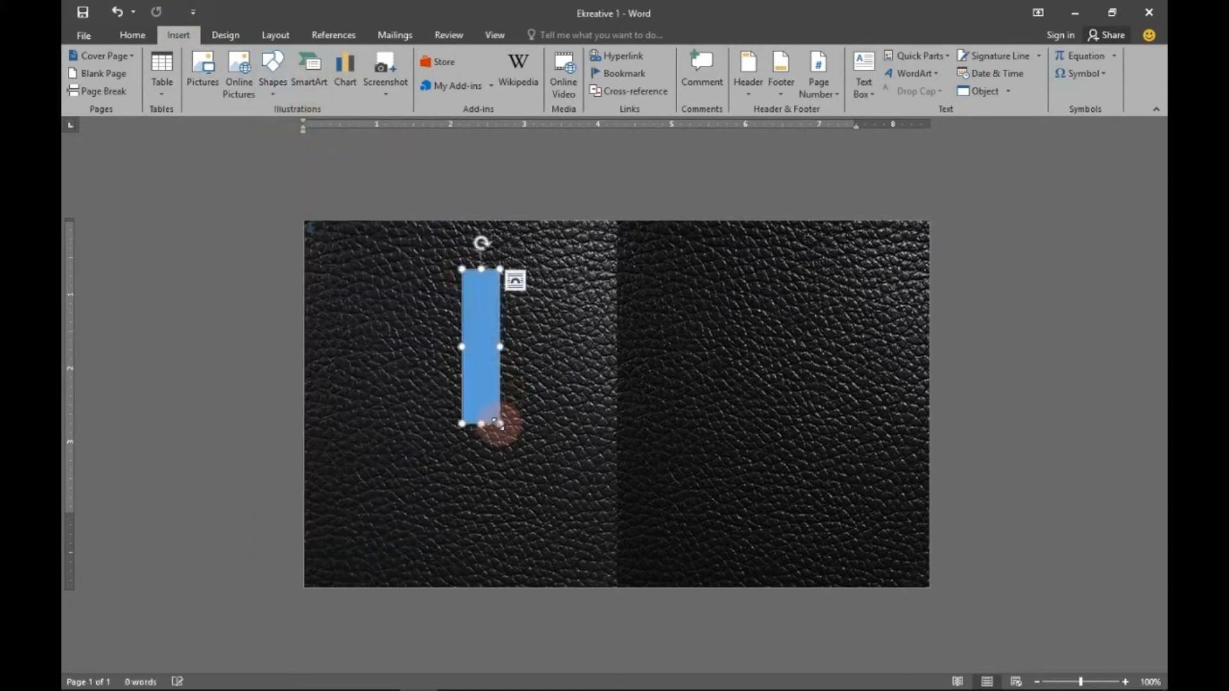
# - Set the rectangle's layout to a fixed position on the page
pyautogui.rightClick(473, 374)
pyautogui.click(520, 280)
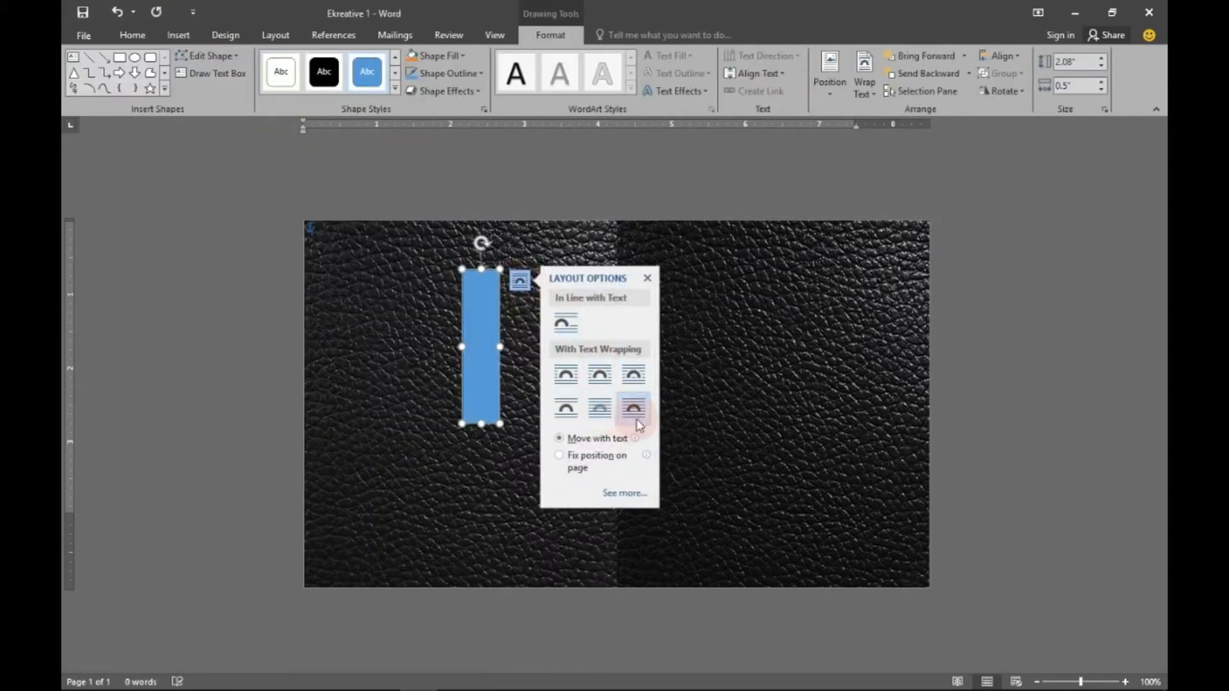
pyautogui.click(561, 456)
pyautogui.click(647, 278)
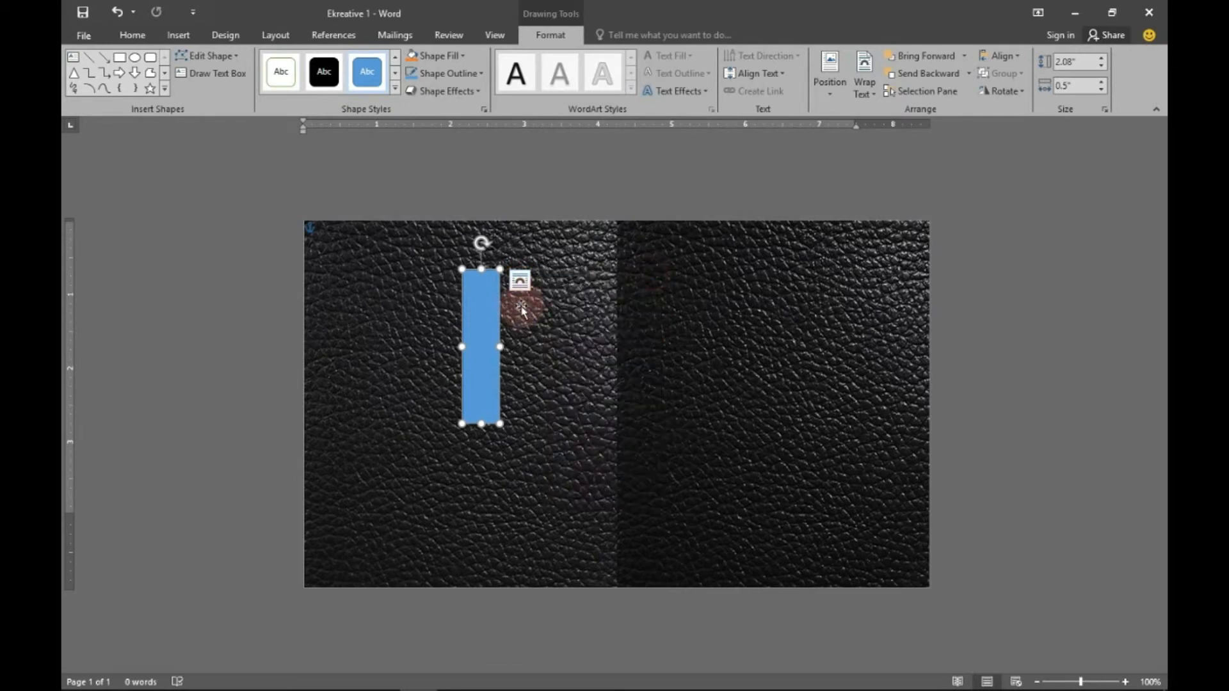
# - Set the rectangle's height to 2", its width to 0.45" and its rotation to 45°
pyautogui.rightClick(487, 320)
pyautogui.click(557, 578)
pyautogui.click(707, 241)
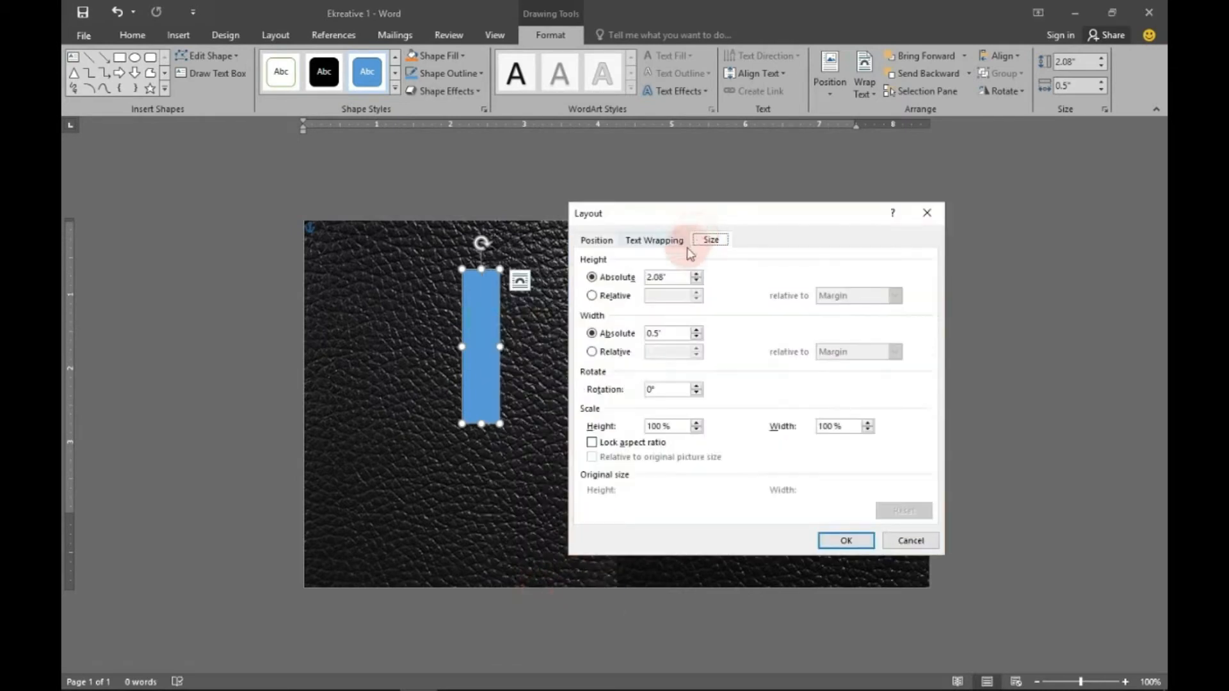
pyautogui.click(665, 278)
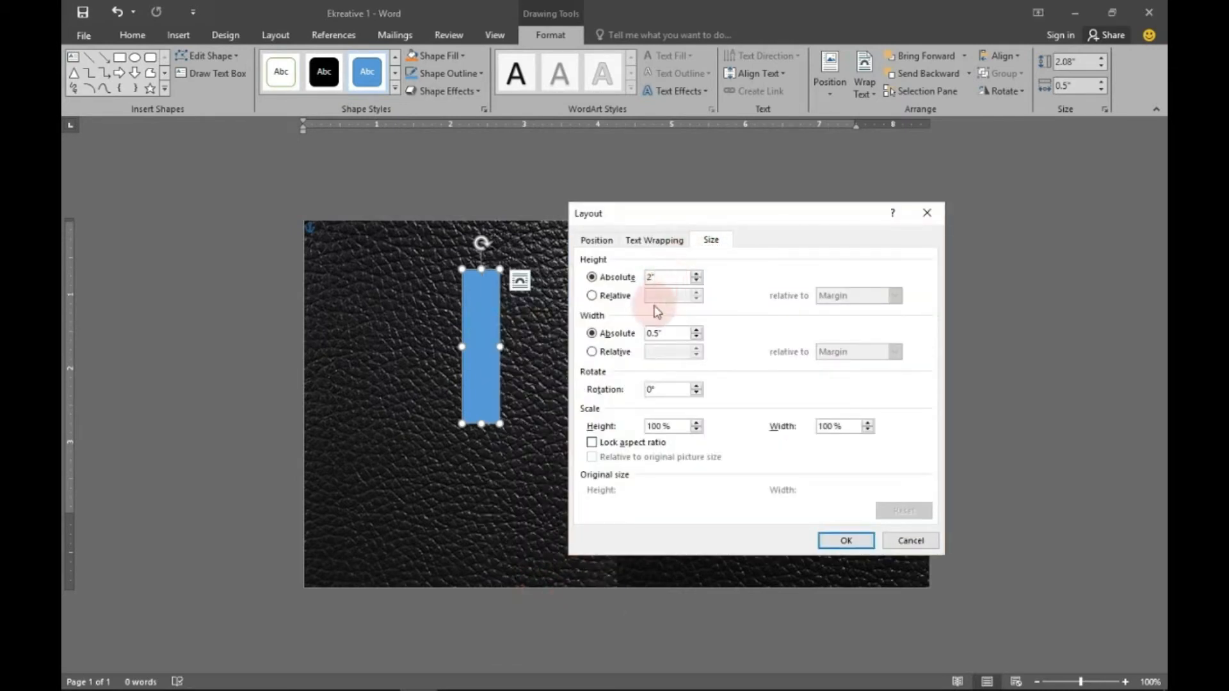
pyautogui.click(659, 334)
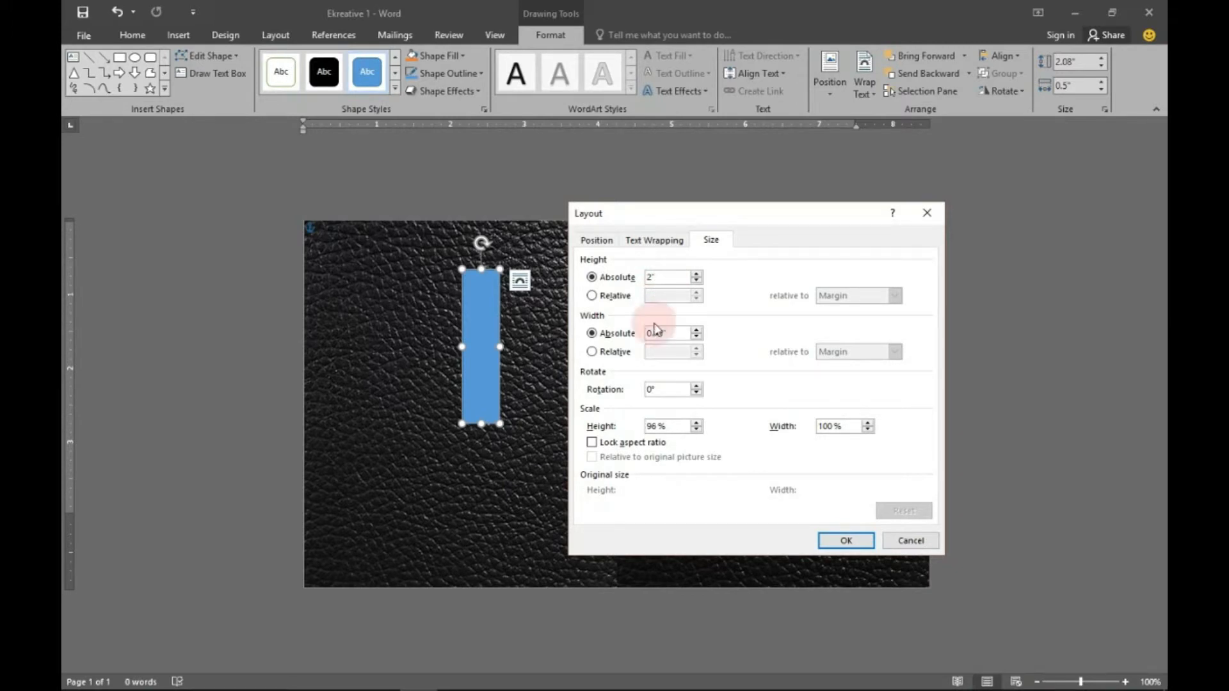
pyautogui.click(650, 390)
pyautogui.write('45')
pyautogui.press('Return')
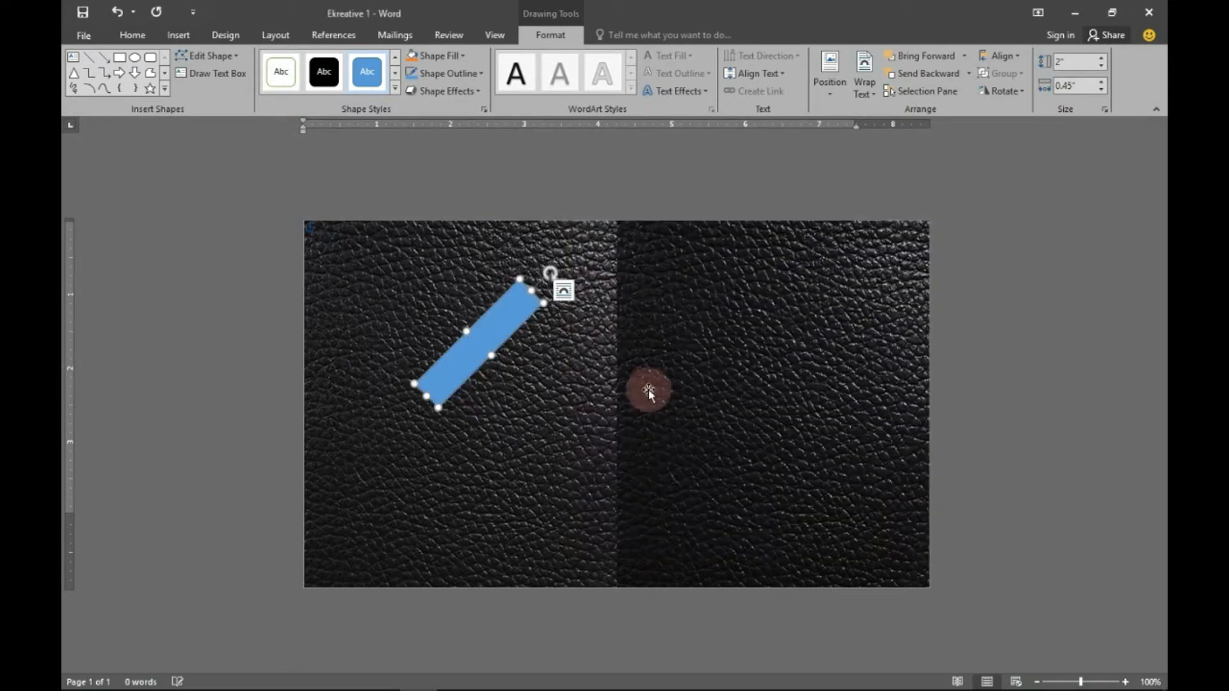
# - Remove the rotated rectangle's outline and shift it slightly within the left leather picture
pyautogui.click(465, 75)
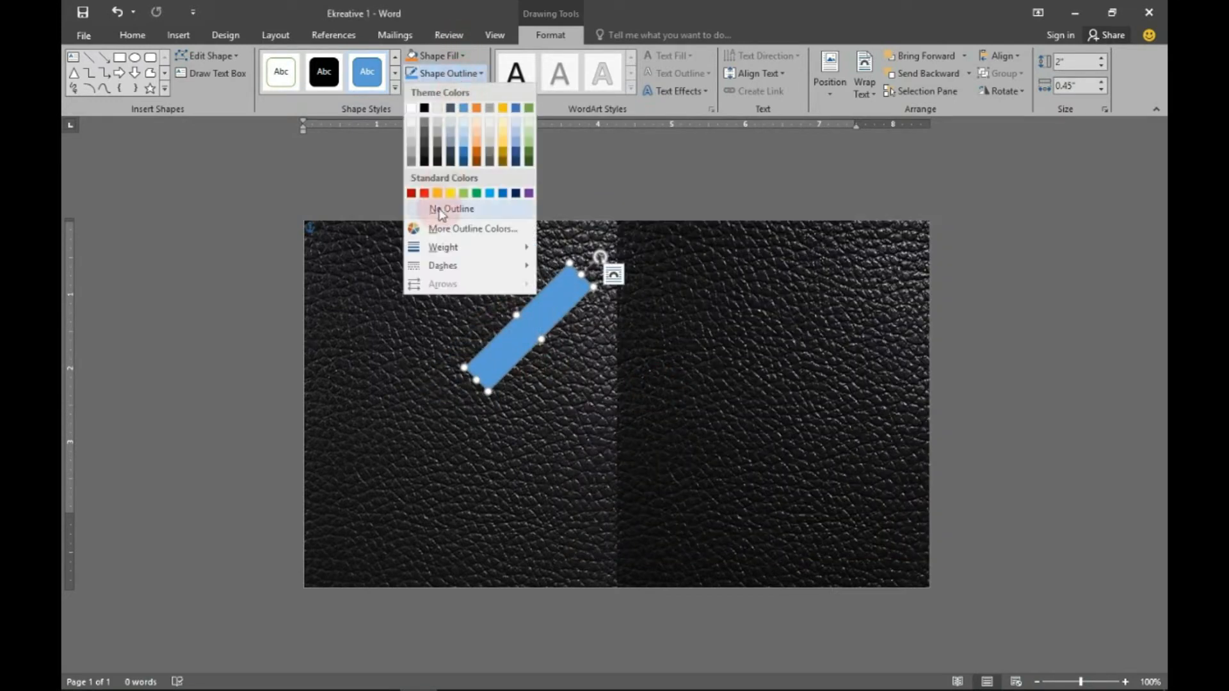
pyautogui.click(439, 210)
pyautogui.moveTo(526, 339); pyautogui.dragTo(514, 343)
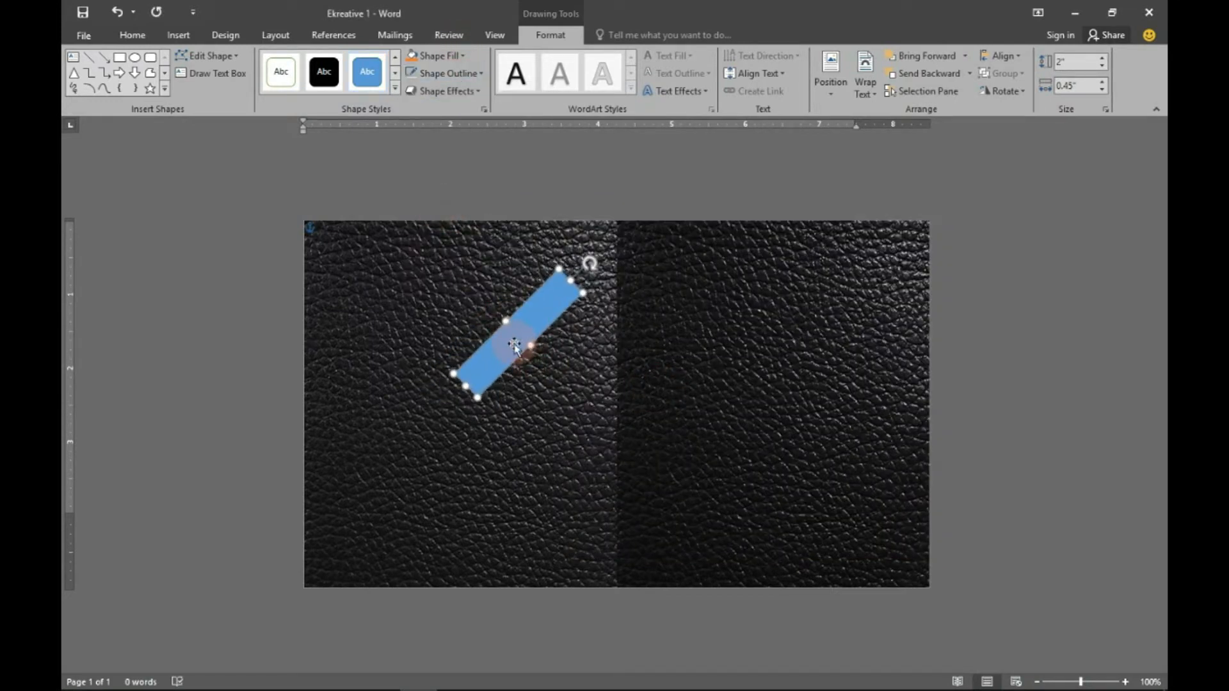
# - Give the rotated rectangle a linear gradient fill
pyautogui.click(437, 56)
pyautogui.moveTo(497, 247)
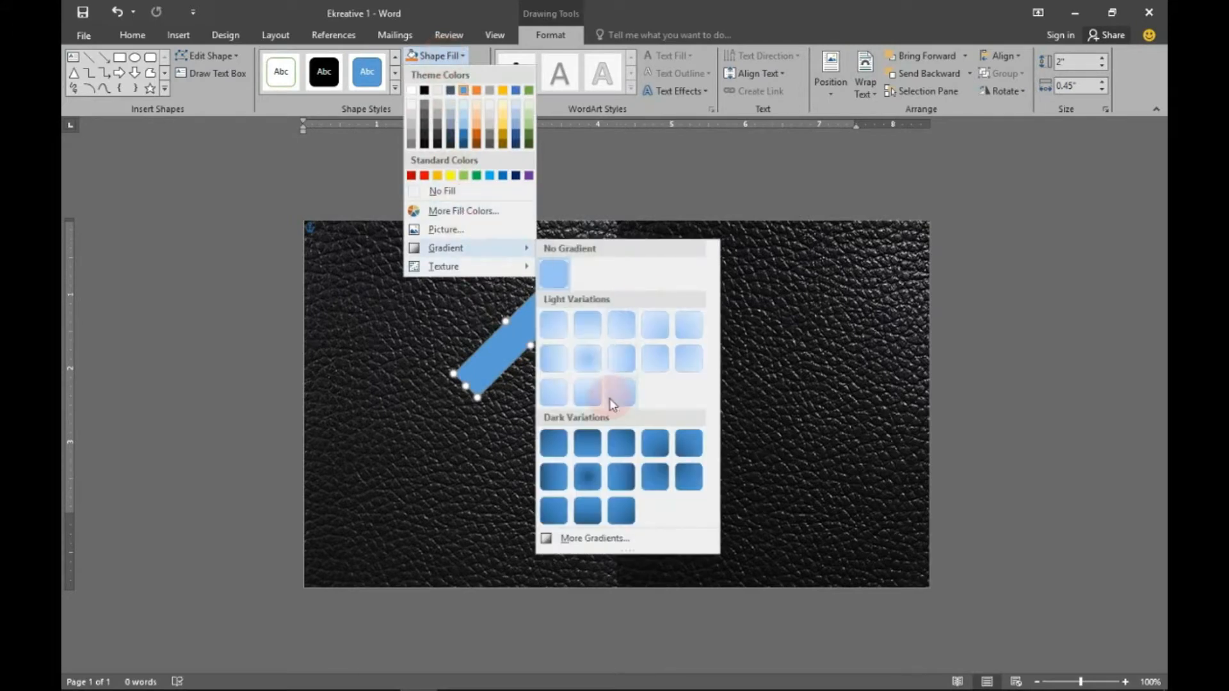
pyautogui.click(617, 538)
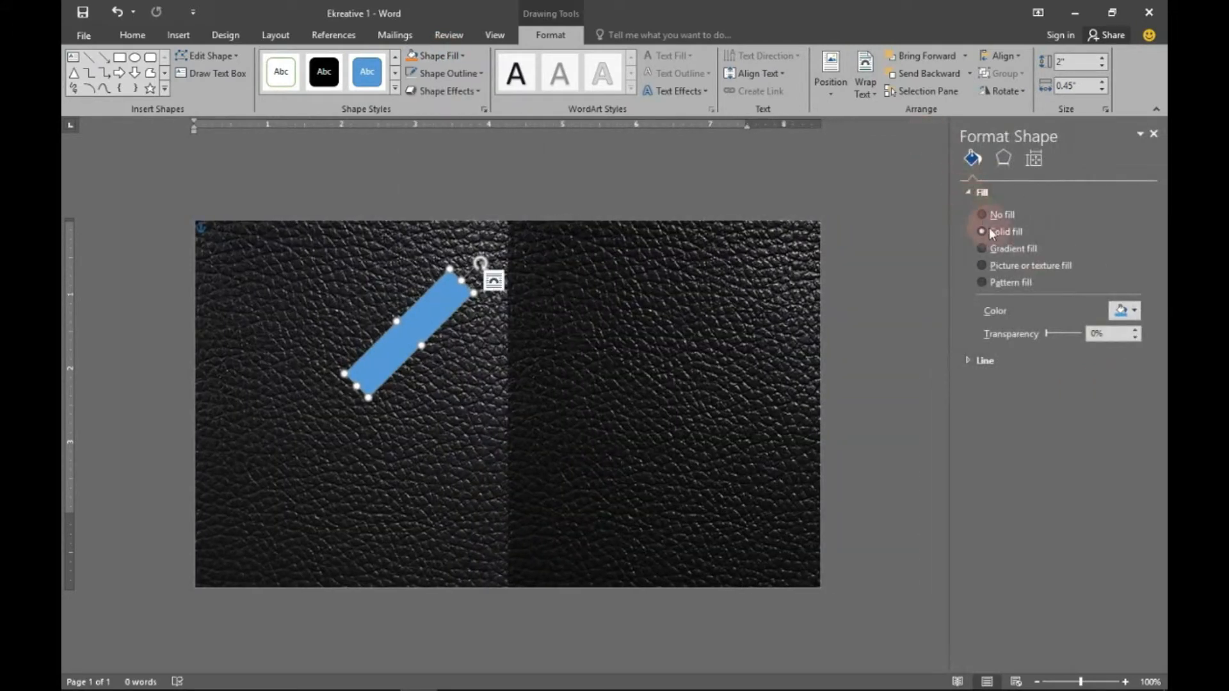
pyautogui.click(985, 250)
# - Make the rectangle's first gradient stop white and add a light gray stop (white, 15% darker) at position 15%
pyautogui.click(1000, 423)
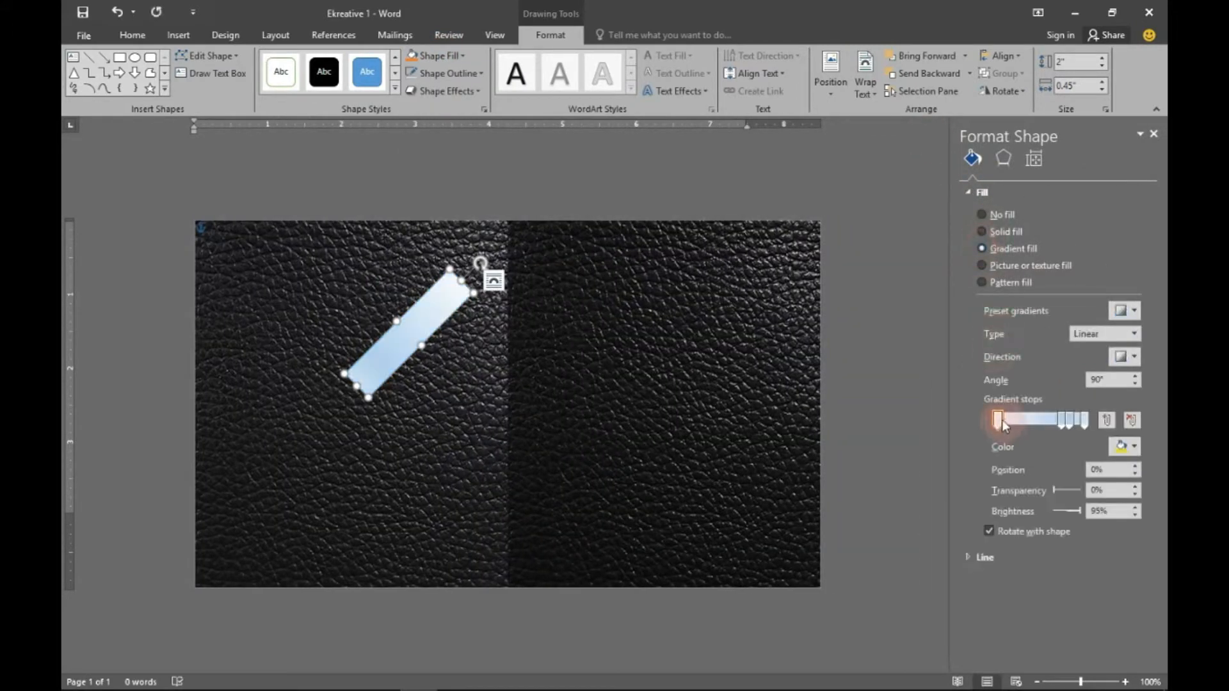
pyautogui.click(1137, 448)
pyautogui.click(1047, 485)
pyautogui.click(1014, 421)
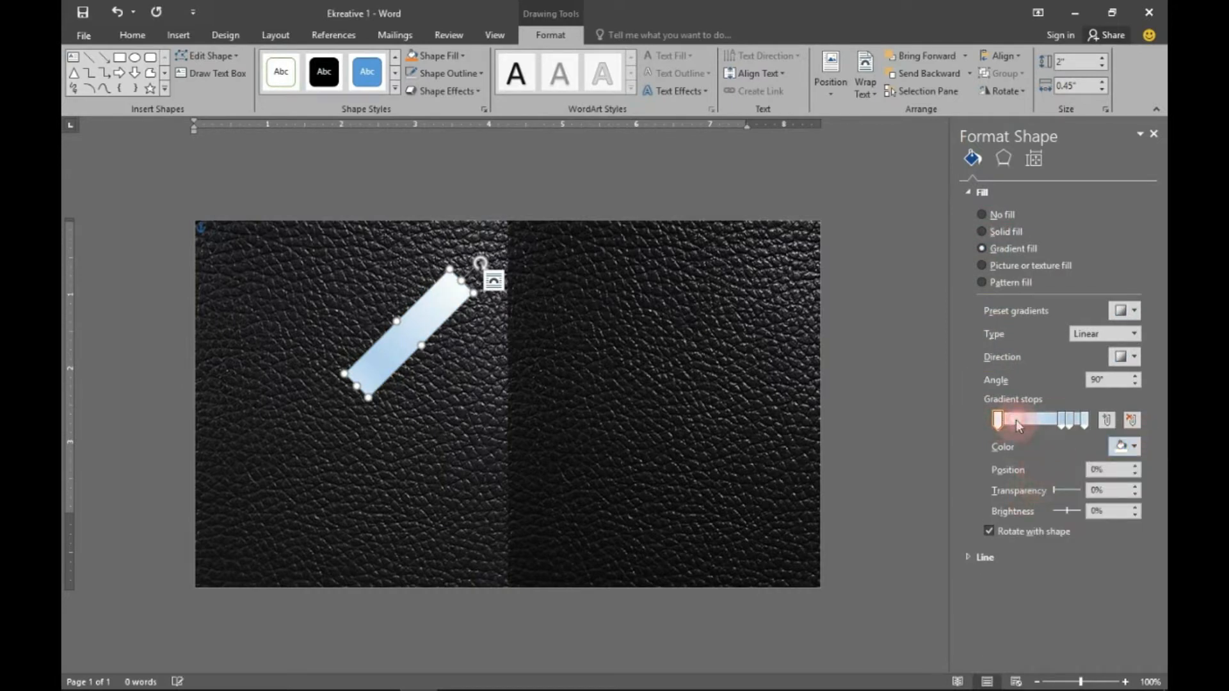
pyautogui.click(1136, 475)
pyautogui.click(1137, 475)
pyautogui.click(1136, 475)
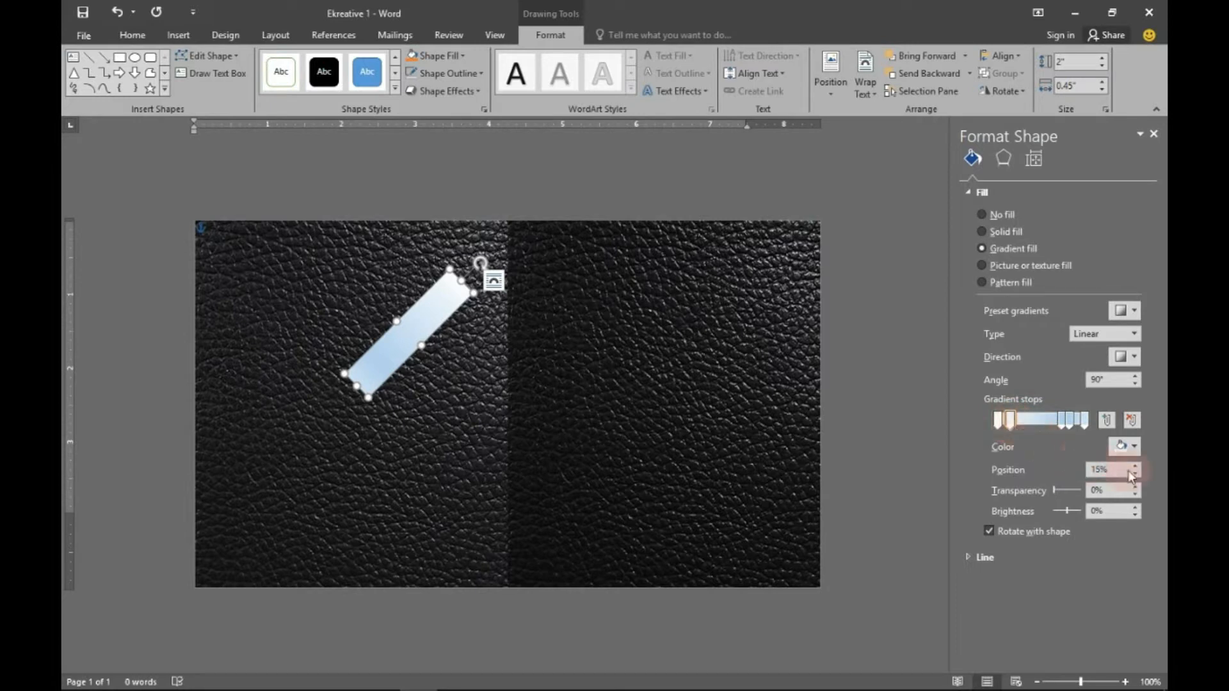
pyautogui.click(1128, 446)
pyautogui.click(1046, 504)
# - Add a white gradient stop at position 35% and a light gray one (white, 15% darker) at 50%
pyautogui.click(1022, 421)
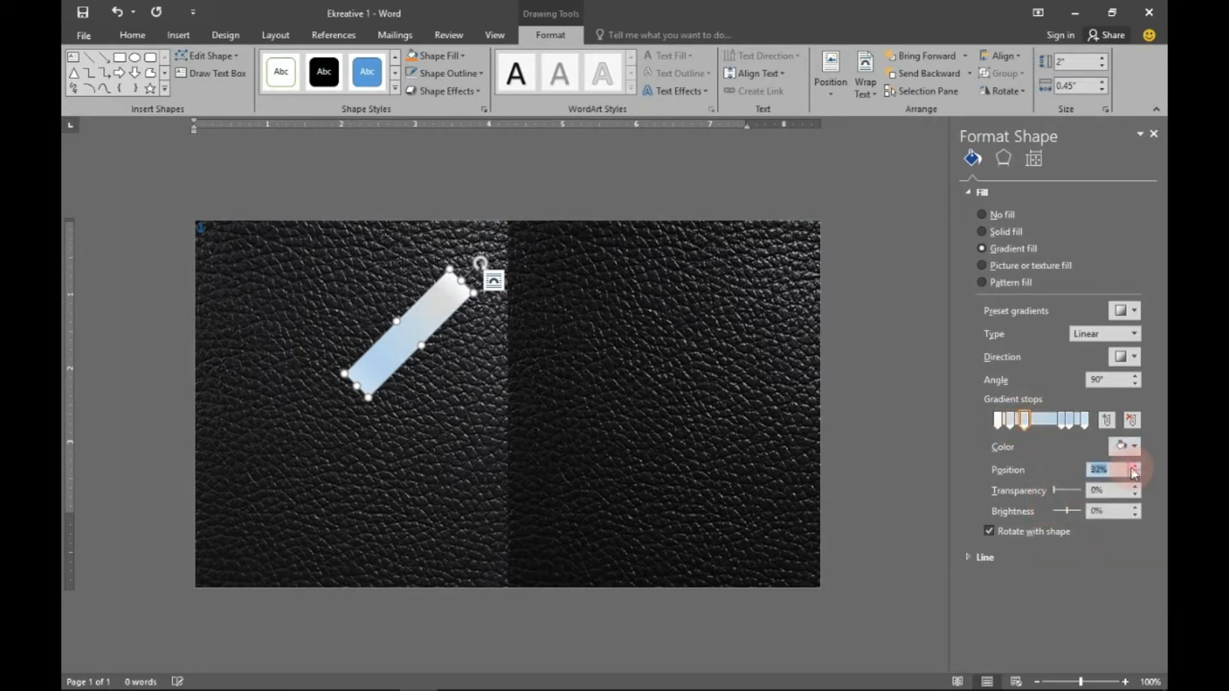
pyautogui.click(1120, 447)
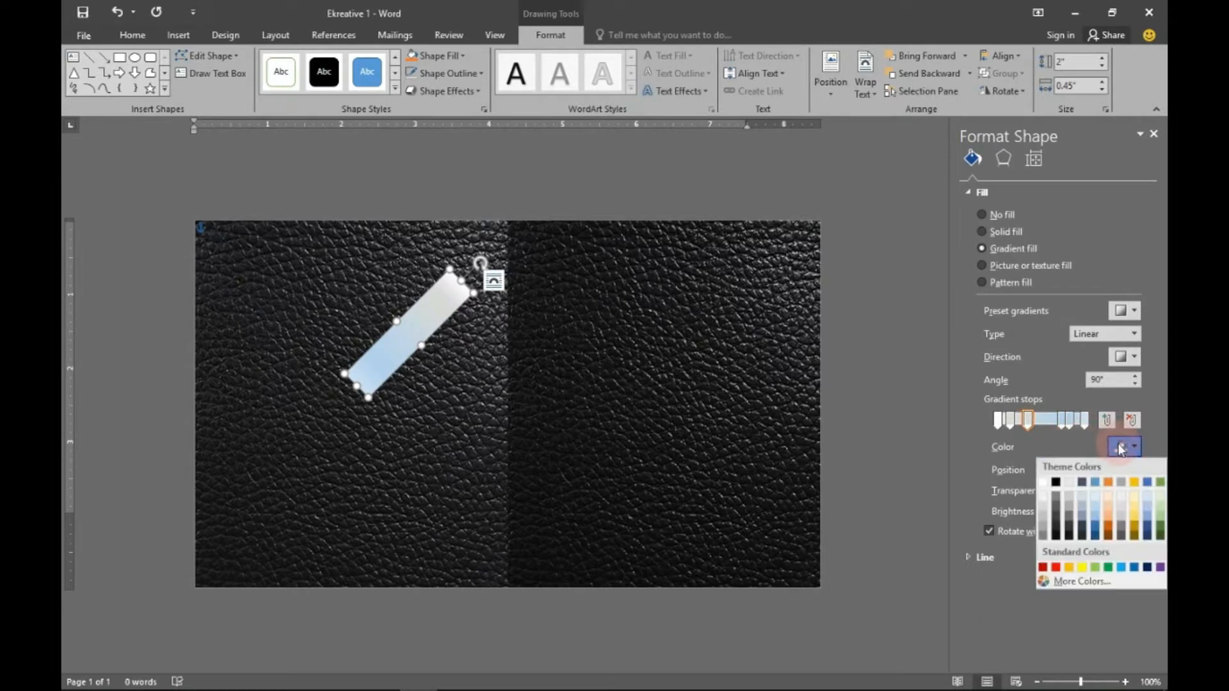
pyautogui.click(1045, 506)
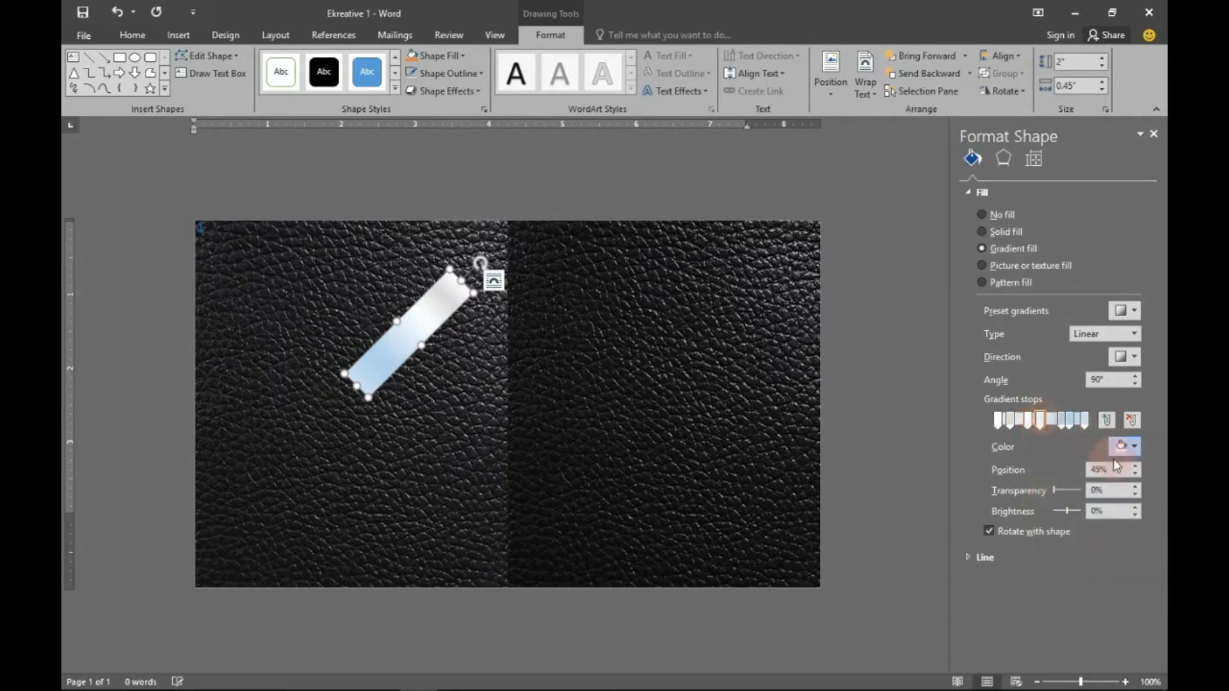
pyautogui.click(1130, 447)
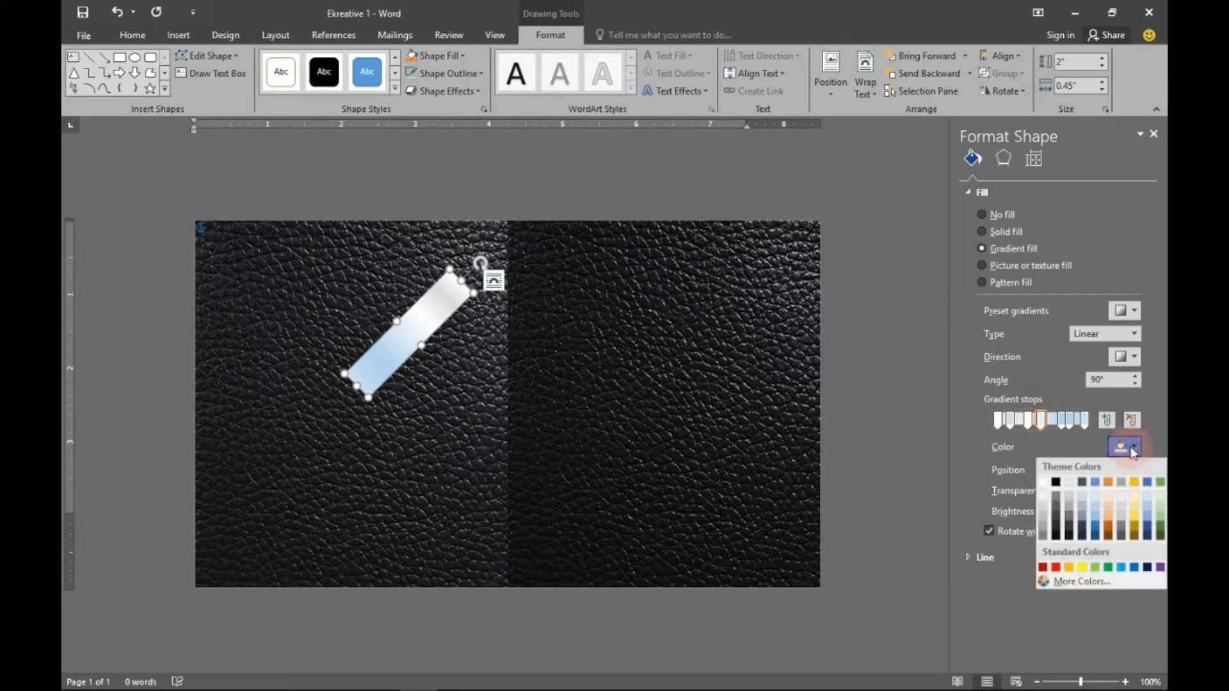
pyautogui.click(1044, 506)
# - Place a white gradient stop at position 70% and recolor the stop after it light gray
pyautogui.click(1061, 423)
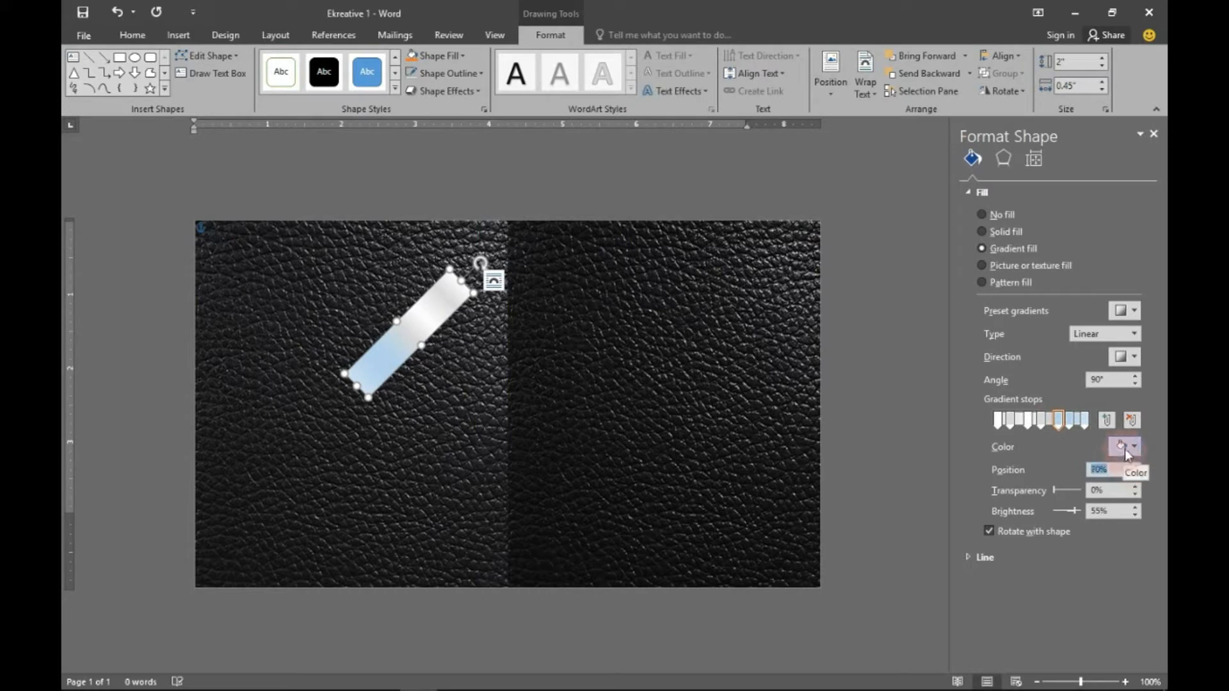
pyautogui.click(1128, 448)
pyautogui.click(1089, 506)
pyautogui.click(1072, 421)
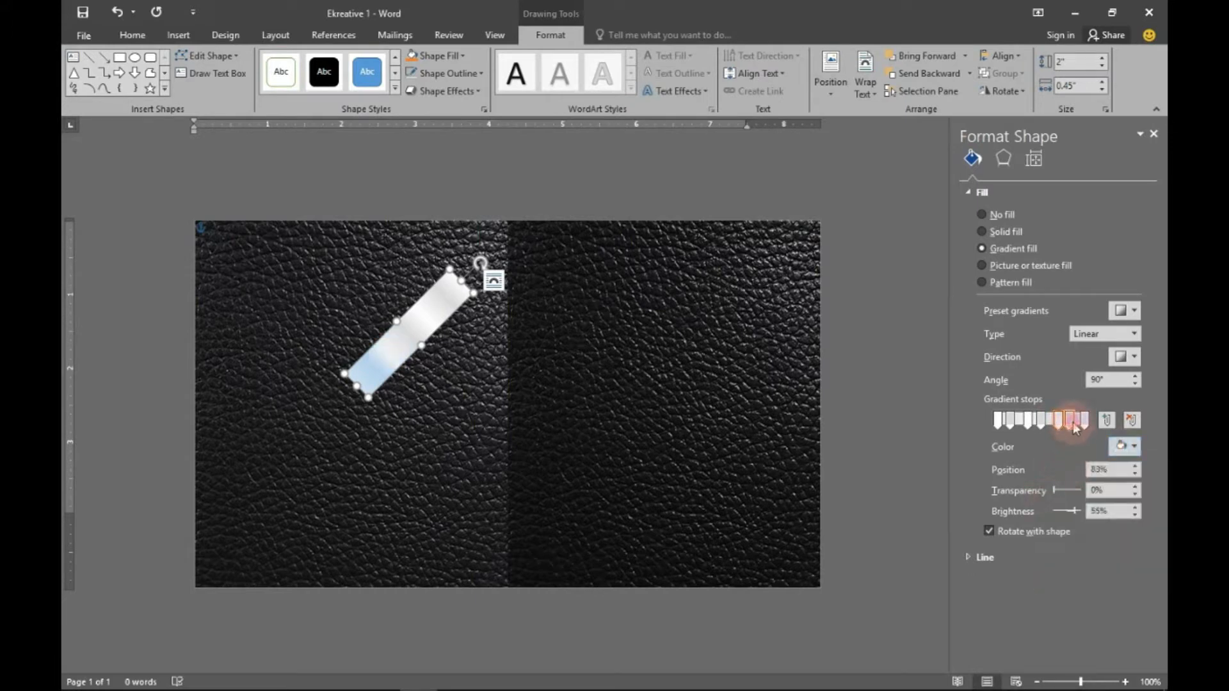
pyautogui.click(1128, 450)
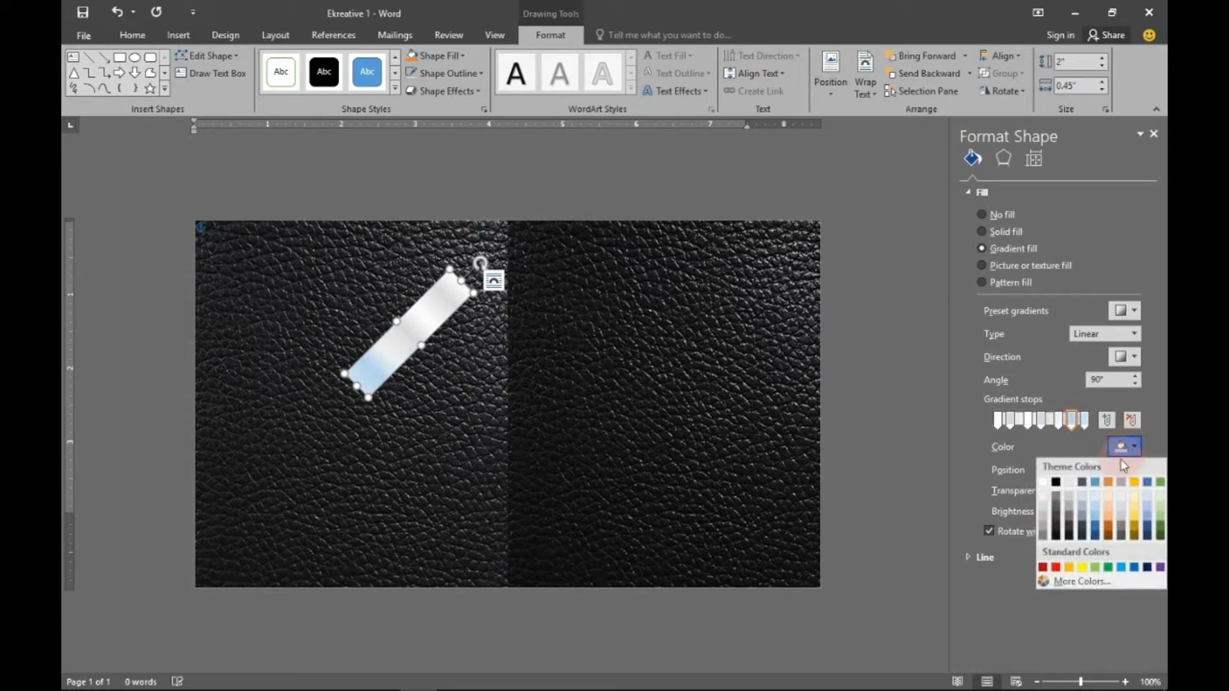
pyautogui.click(1044, 504)
# - Color the last gradient stop white, 25% darker, and set the gradient angle to 45°
pyautogui.click(1084, 422)
pyautogui.click(1123, 449)
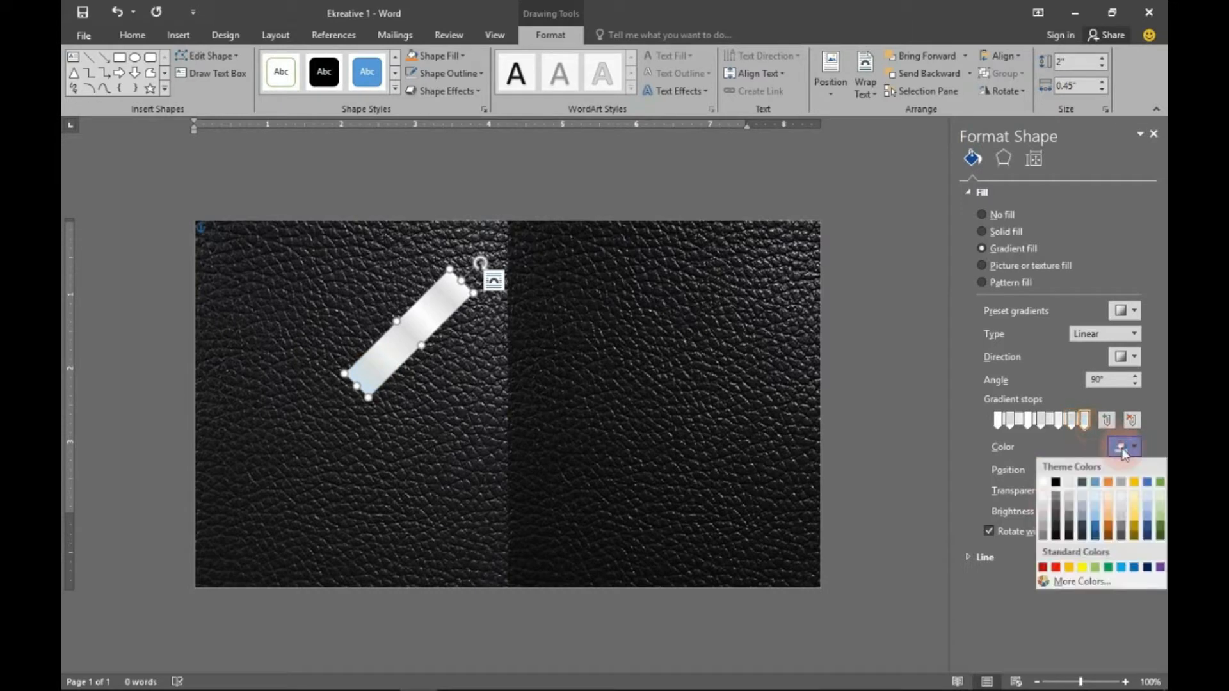
pyautogui.click(1044, 514)
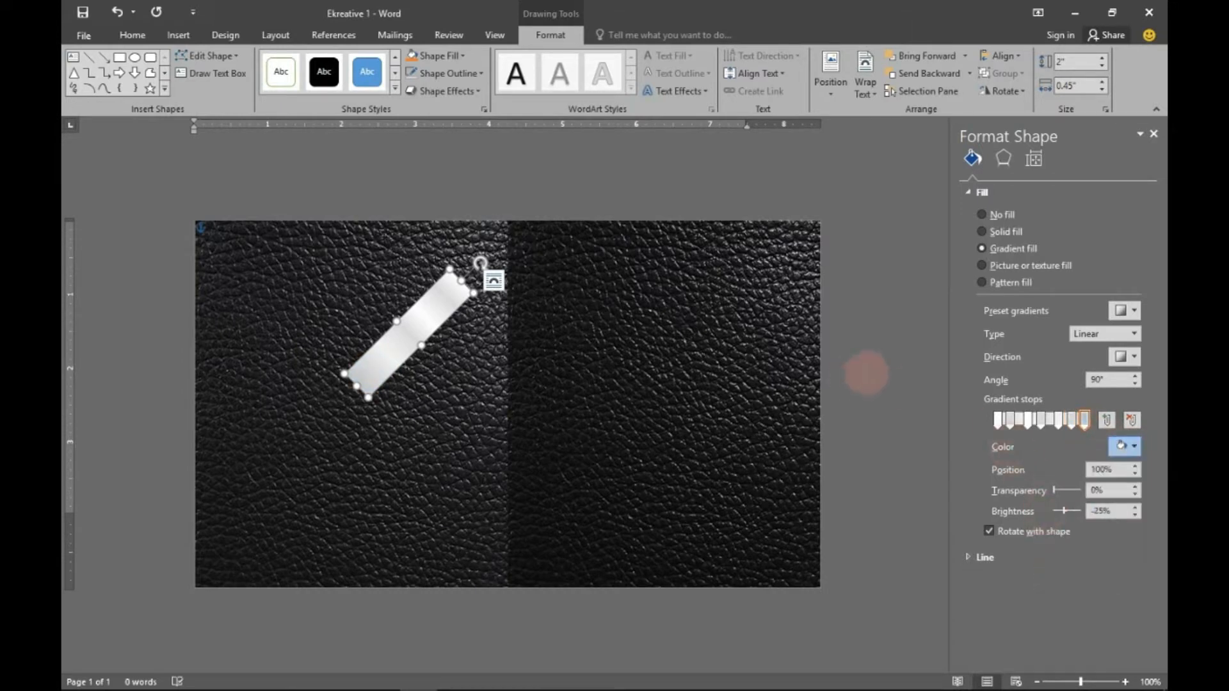
pyautogui.doubleClick(1098, 379)
pyautogui.write('4')
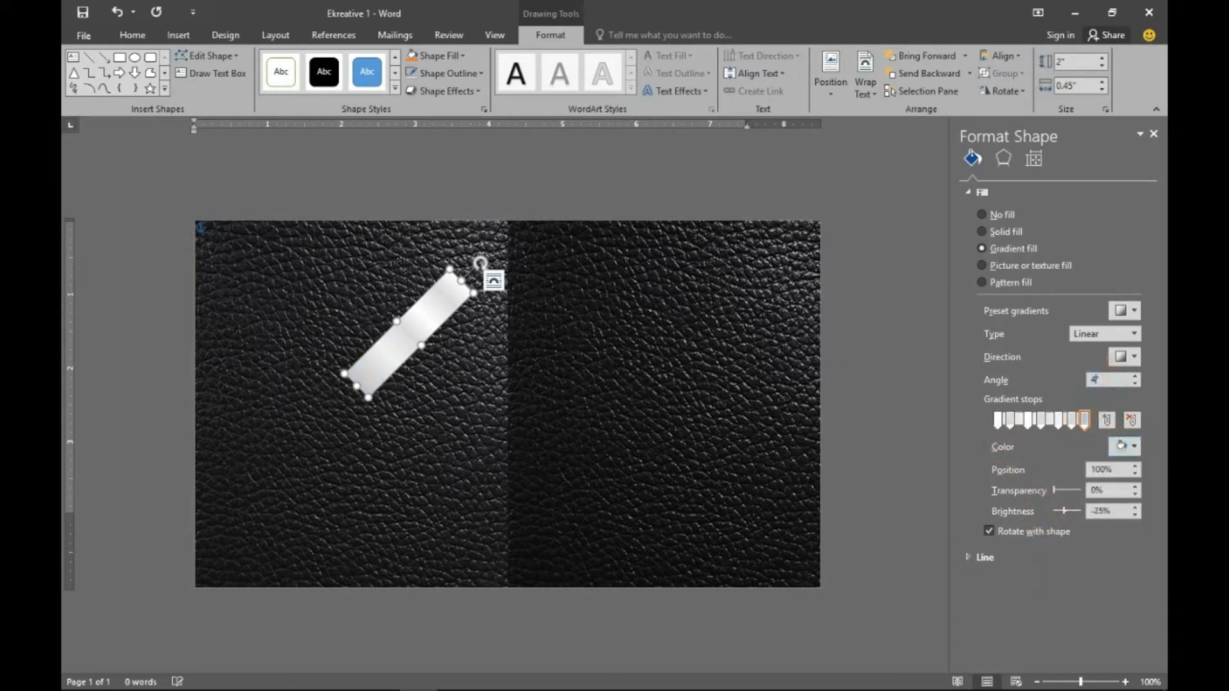
pyautogui.write('5')
pyautogui.click(867, 351)
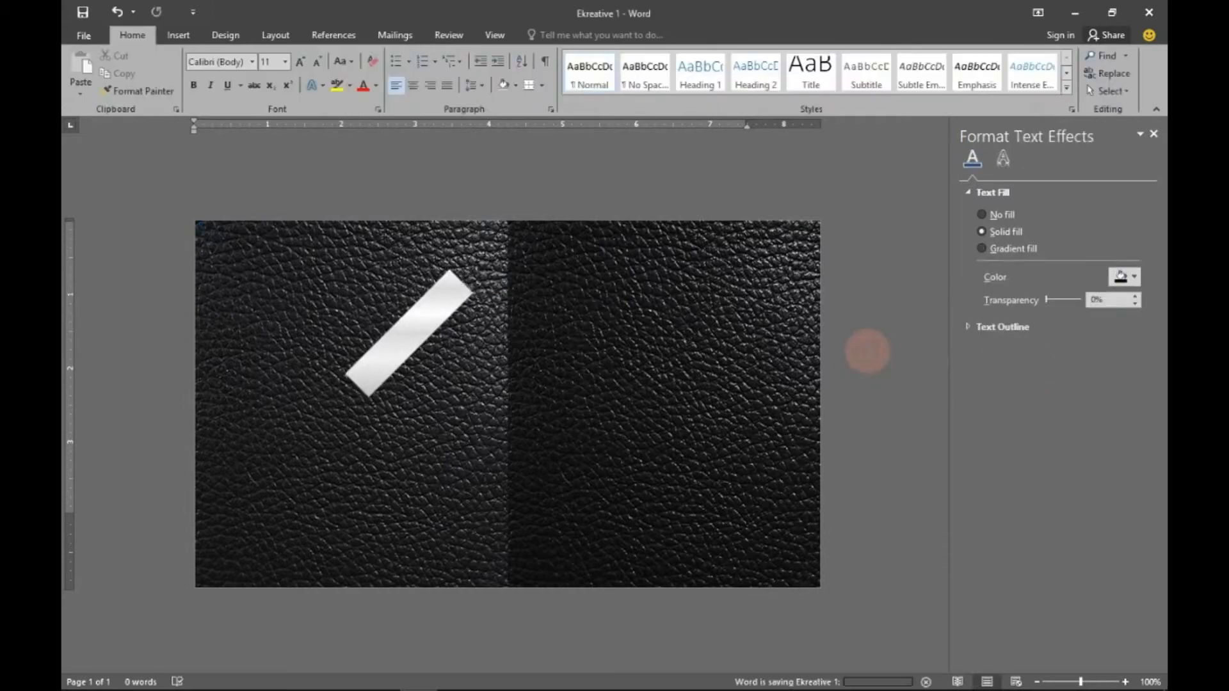
# - Duplicate the gradient rectangle and place the copy parallel below the original
pyautogui.click(445, 305)
pyautogui.hotkey('ctrl', 'd')
pyautogui.moveTo(446, 331); pyautogui.dragTo(460, 376)
# - Scale the copied rectangle's height to 50% and position it beside the lower end of the long rectangle
pyautogui.rightClick(460, 375)
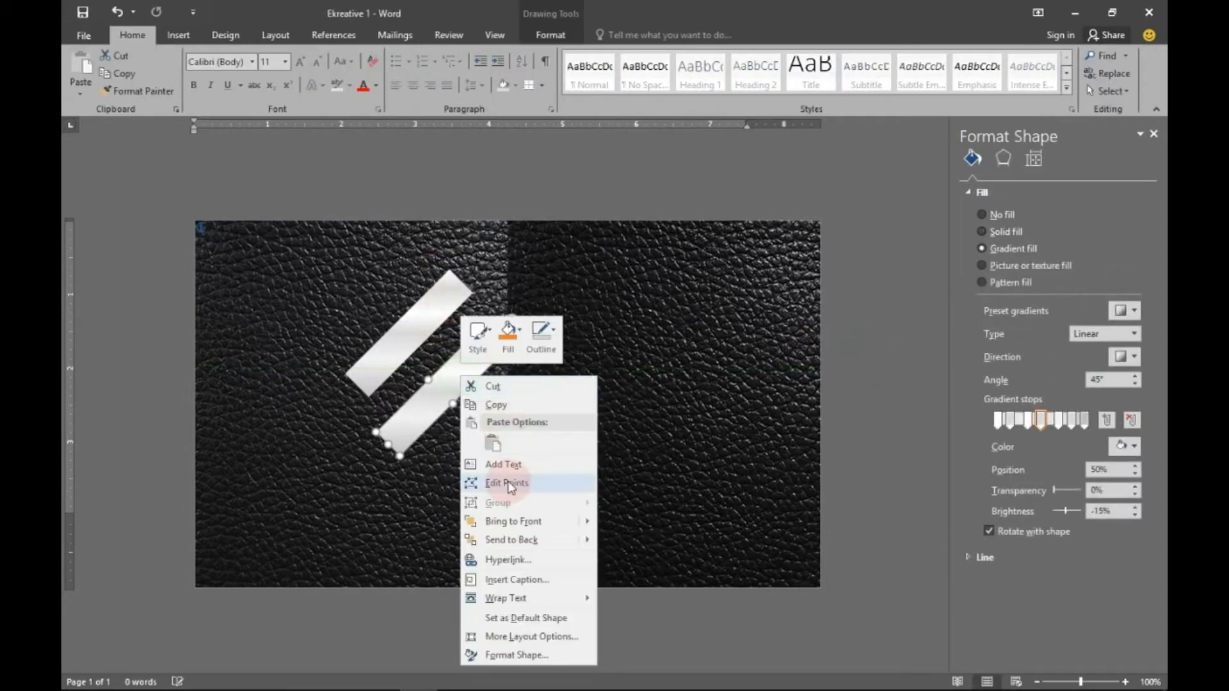
pyautogui.click(513, 637)
pyautogui.click(710, 242)
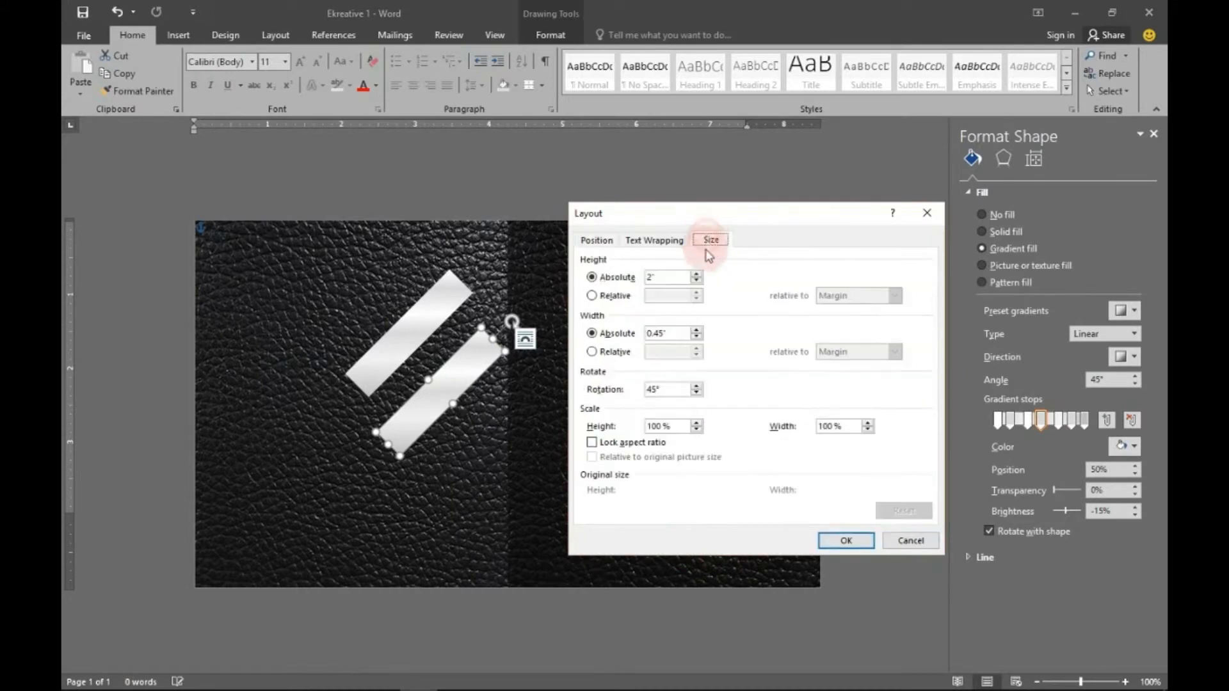
pyautogui.moveTo(659, 427); pyautogui.dragTo(634, 433)
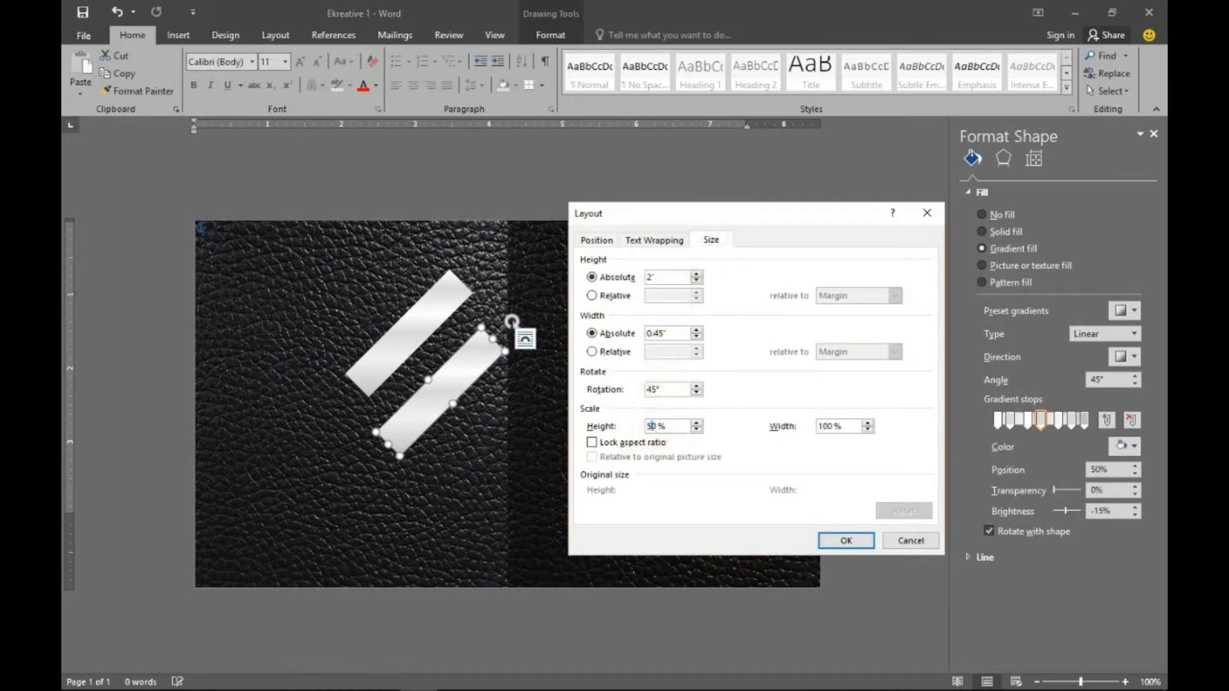
pyautogui.write('50')
pyautogui.click(846, 541)
pyautogui.moveTo(431, 359); pyautogui.dragTo(421, 400)
pyautogui.click(859, 343)
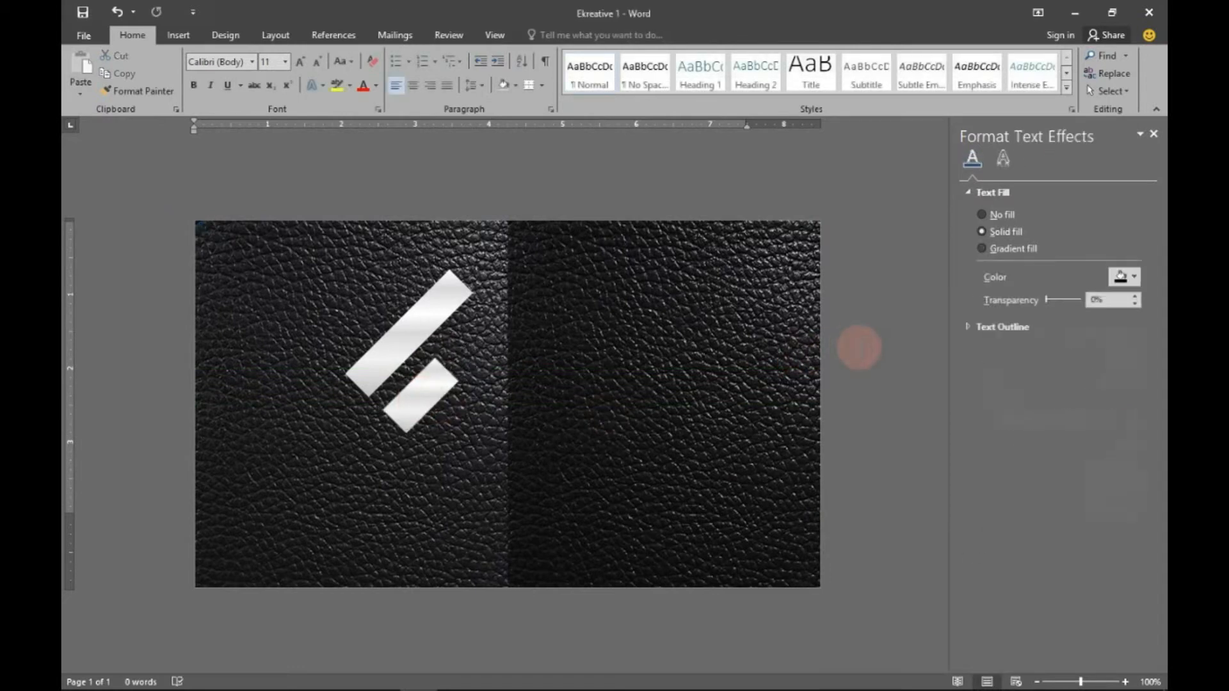
# - Draw an L-shape about 1.46" high and 2.39" wide below the rectangles, across the two leather pictures
pyautogui.click(179, 35)
pyautogui.click(272, 71)
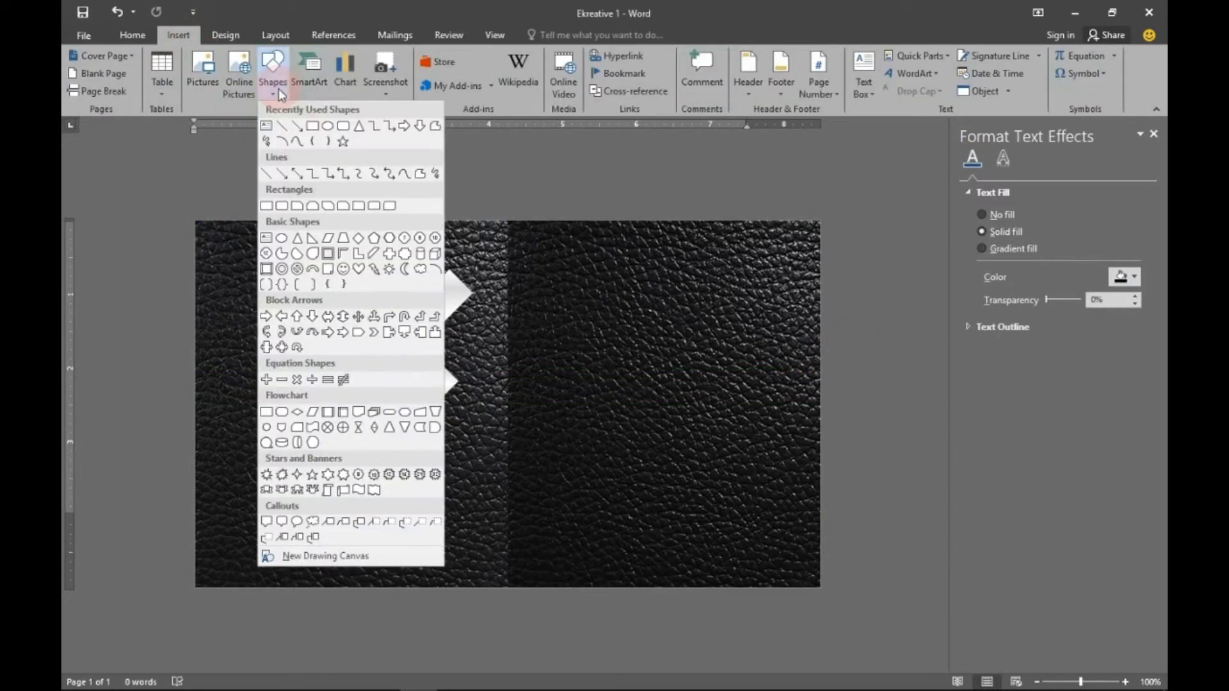
pyautogui.click(361, 257)
pyautogui.moveTo(467, 392)
pyautogui.mouseDown()
pyautogui.moveTo(570, 501)
pyautogui.moveTo(642, 501)
pyautogui.mouseUp()
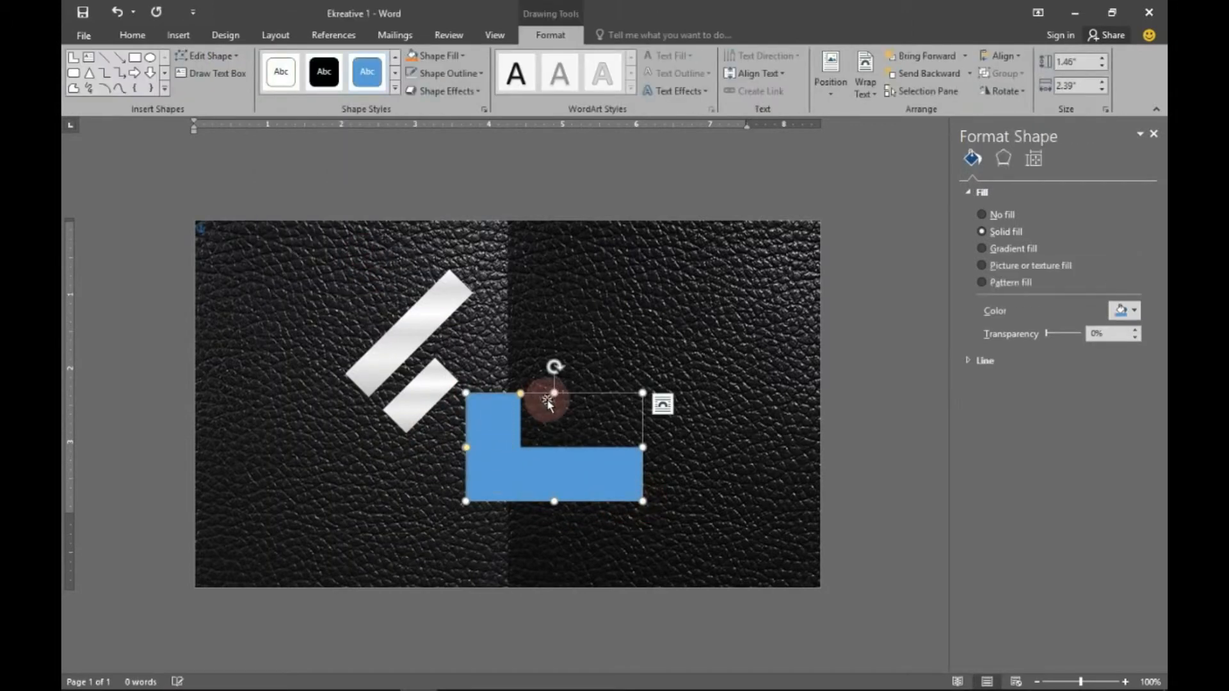
# - Resize the L-shape to about 1.08" high by 2.6" wide and make both of its arms slimmer
pyautogui.moveTo(551, 395); pyautogui.dragTo(554, 421)
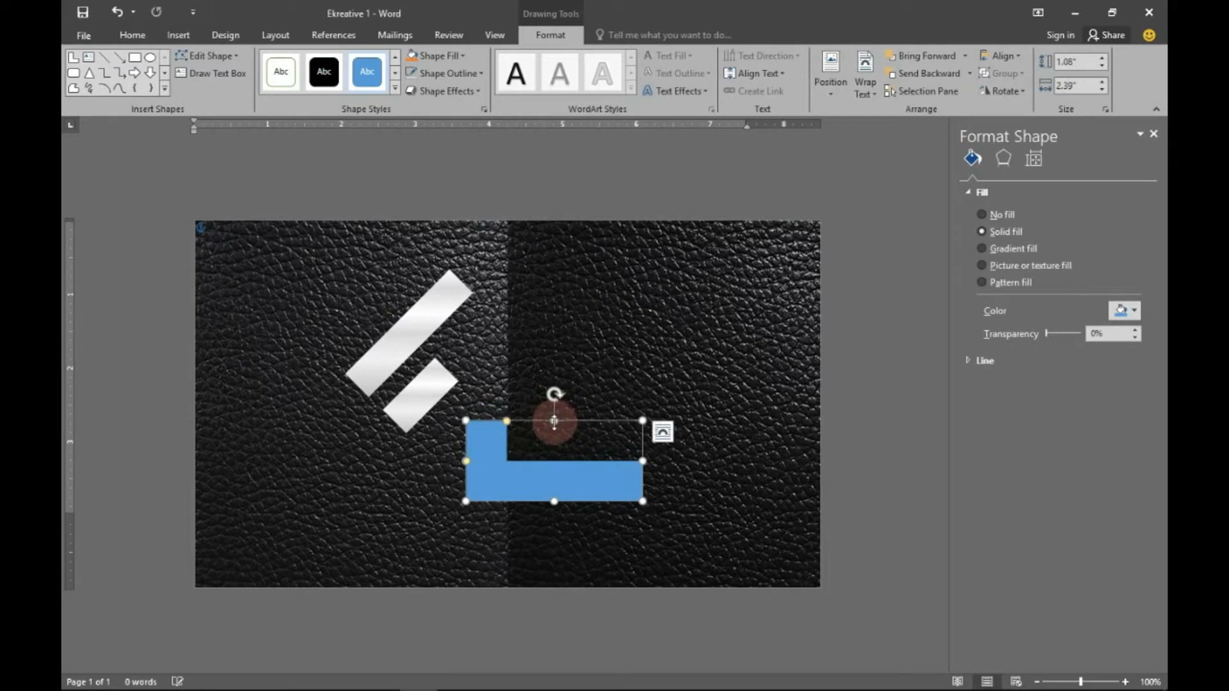
pyautogui.moveTo(641, 461); pyautogui.dragTo(659, 461)
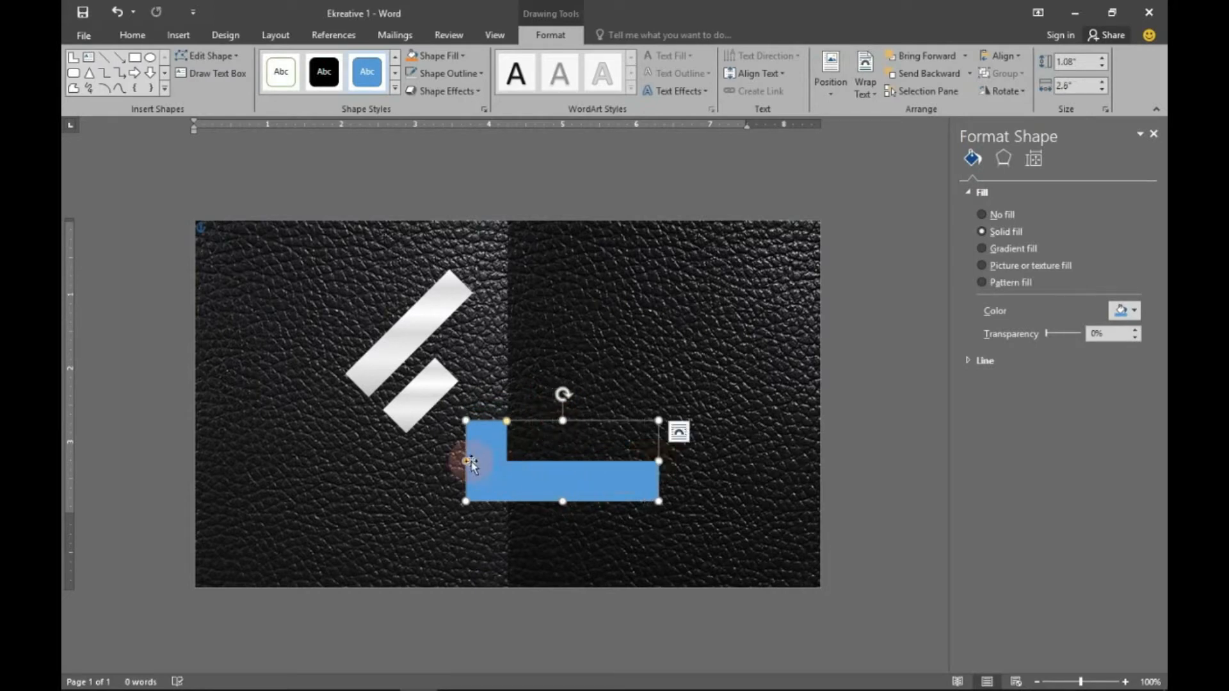
pyautogui.moveTo(471, 462); pyautogui.dragTo(470, 467)
pyautogui.moveTo(507, 422); pyautogui.dragTo(501, 429)
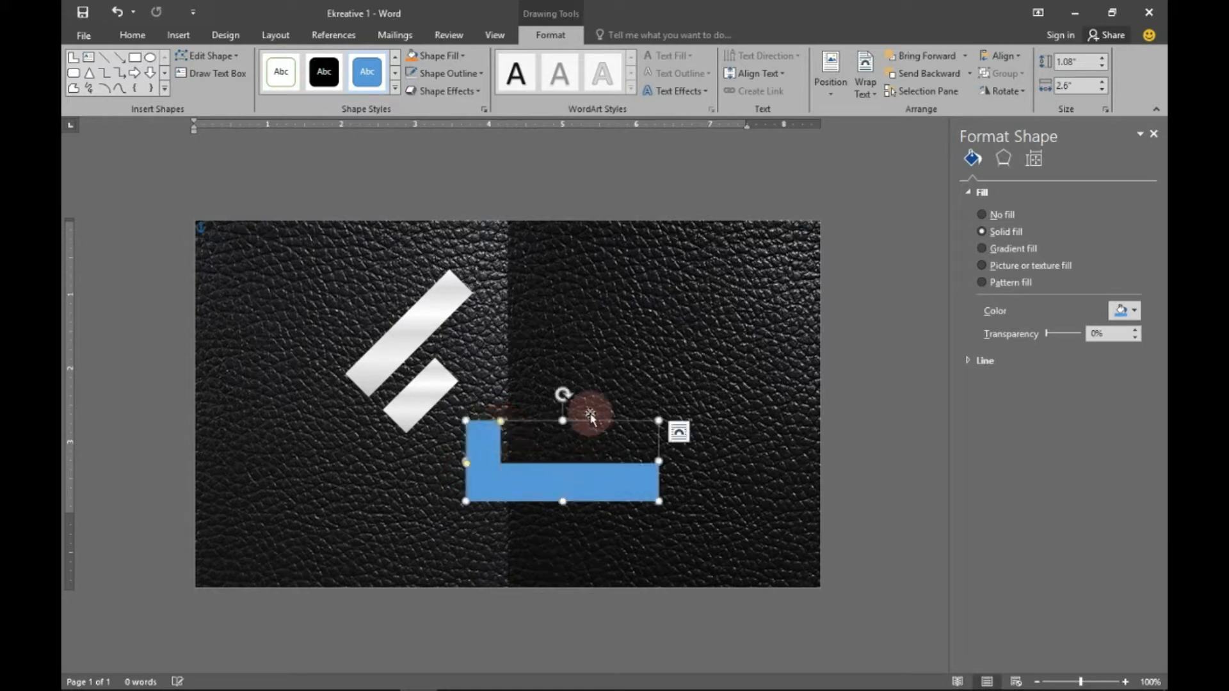
# - Set the L-shape's rotation to 315°
pyautogui.rightClick(543, 494)
pyautogui.click(576, 458)
pyautogui.click(700, 245)
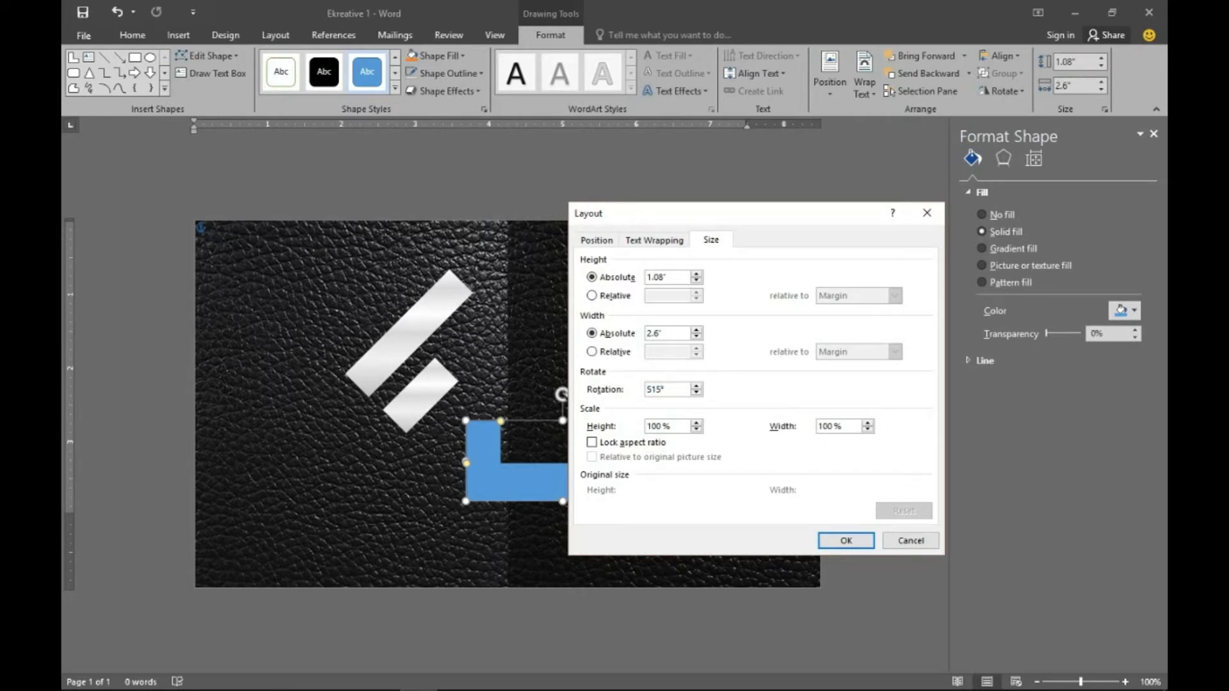
pyautogui.press('Return')
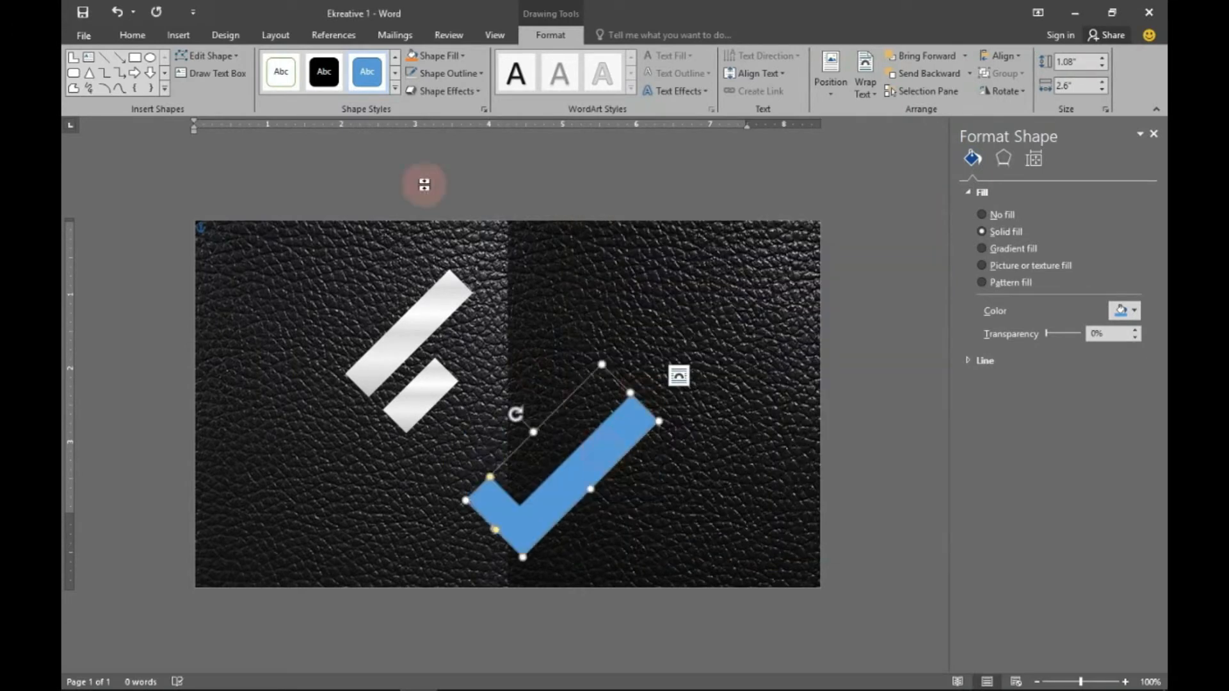
# - Fit the L-shape against the short rectangle at about 1.17" by 2.48", with its arms matched to the long rectangle's thickness
pyautogui.click(362, 368)
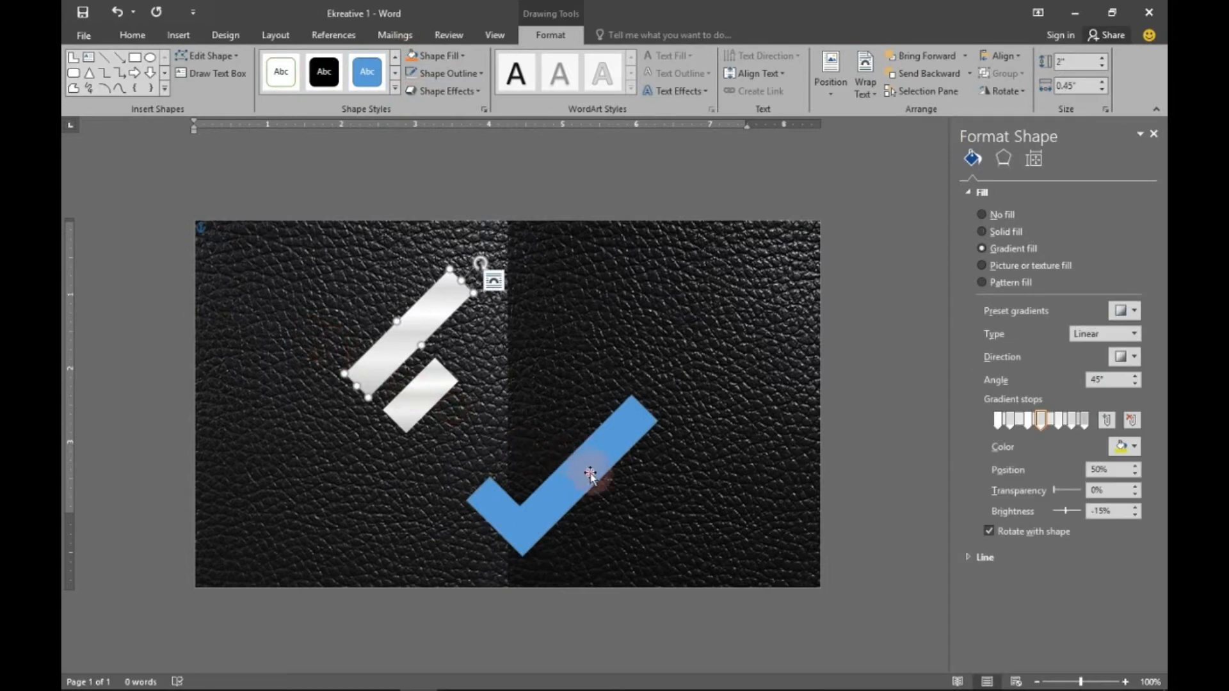
pyautogui.moveTo(590, 474); pyautogui.dragTo(397, 354)
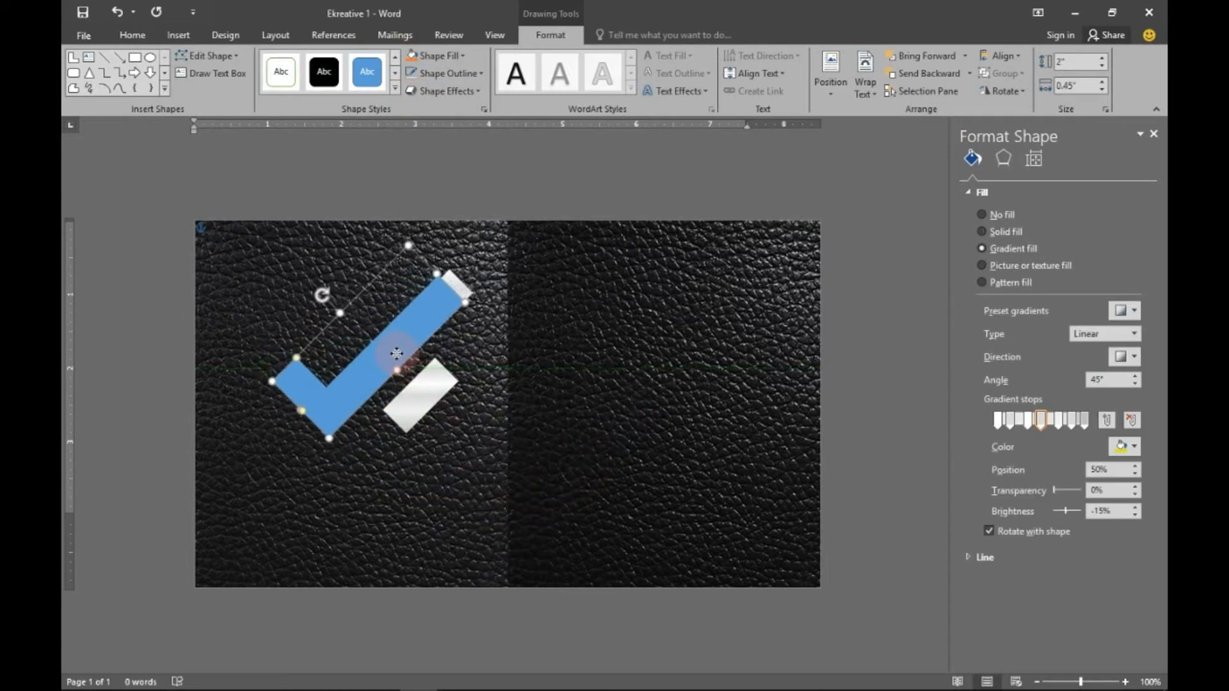
pyautogui.moveTo(303, 413); pyautogui.dragTo(299, 411)
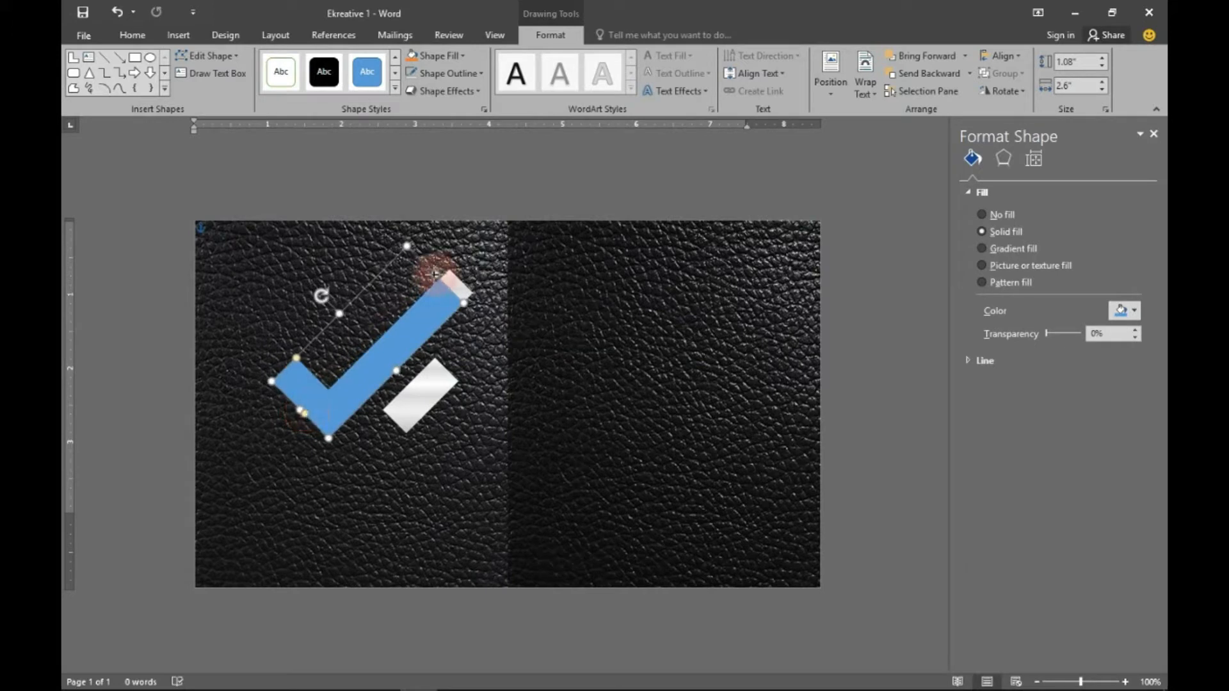
pyautogui.moveTo(396, 348); pyautogui.dragTo(507, 410)
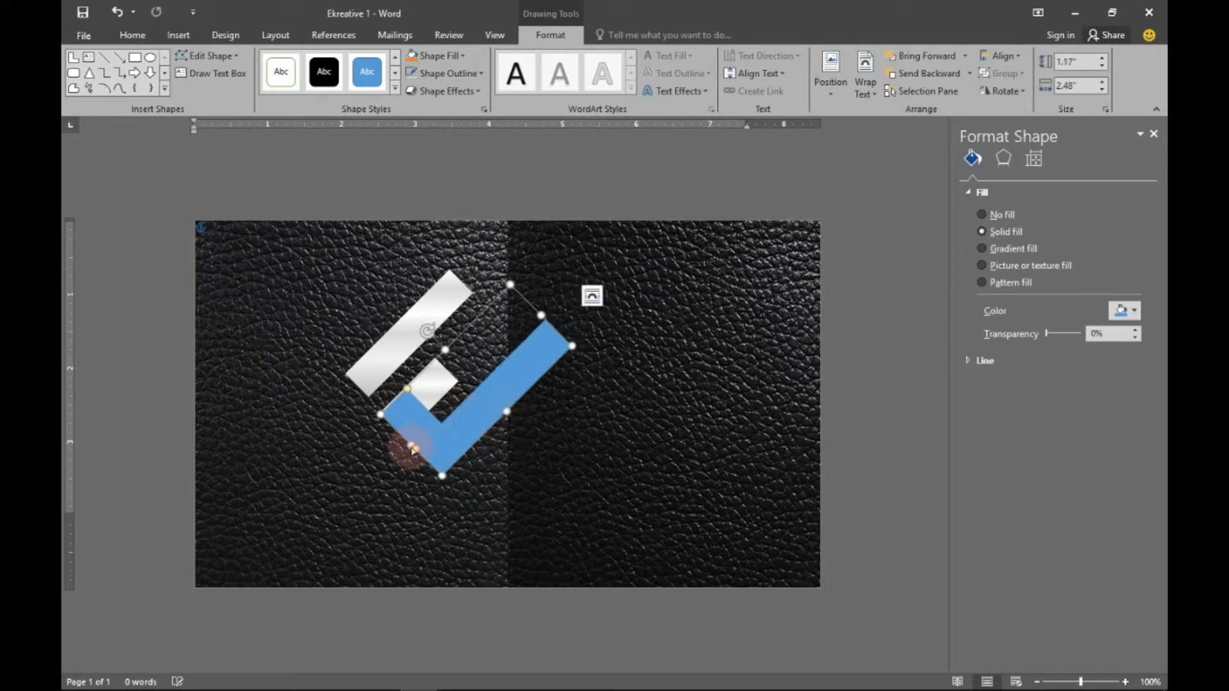
pyautogui.moveTo(415, 450); pyautogui.dragTo(416, 446)
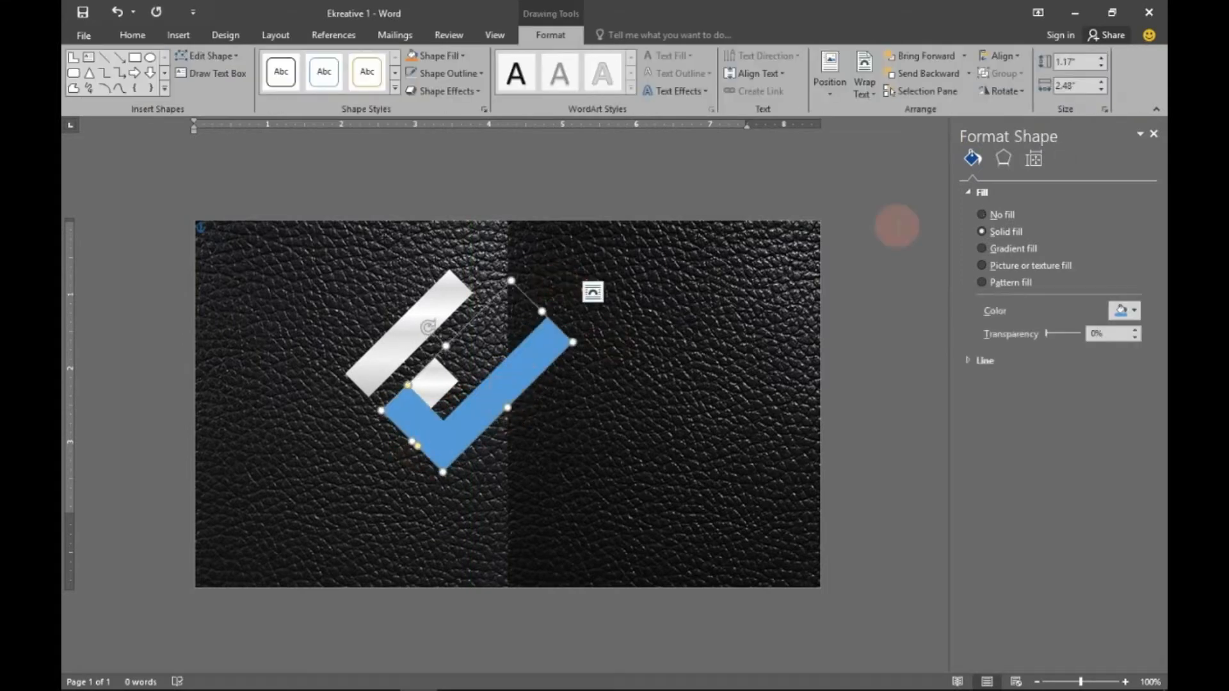
# - Give the L-shape the linear gradient fill, move its middle stop to 40% and make that stop white
pyautogui.click(982, 248)
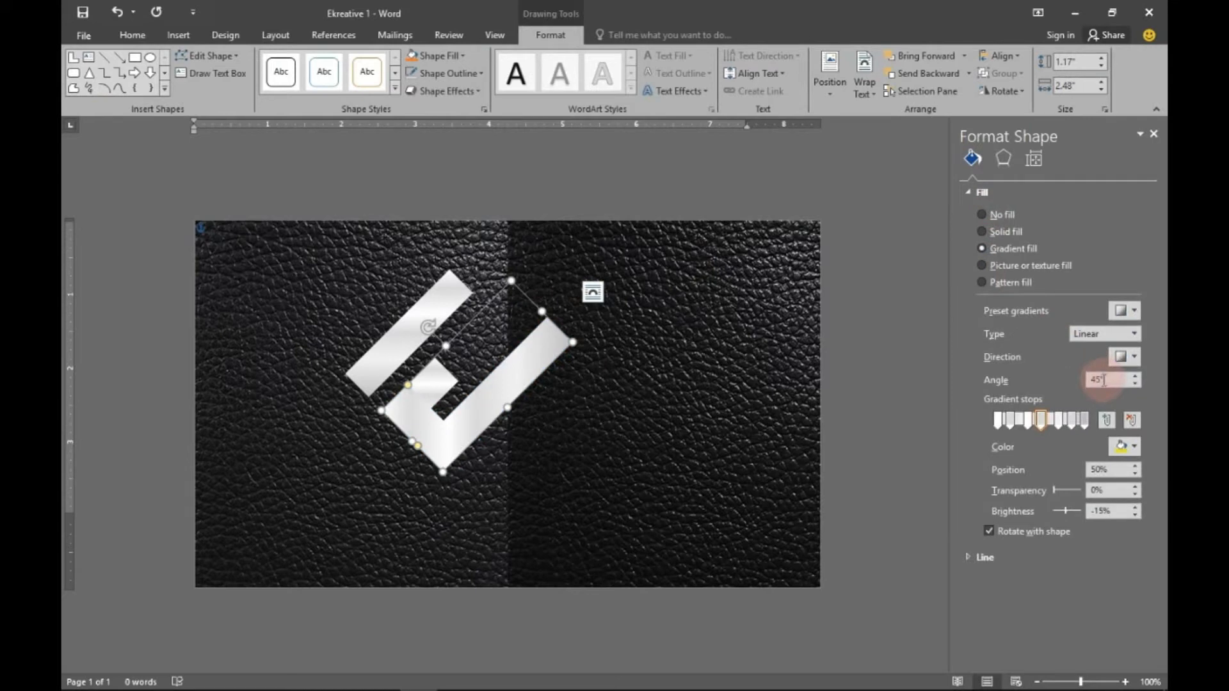
pyautogui.click(1042, 424)
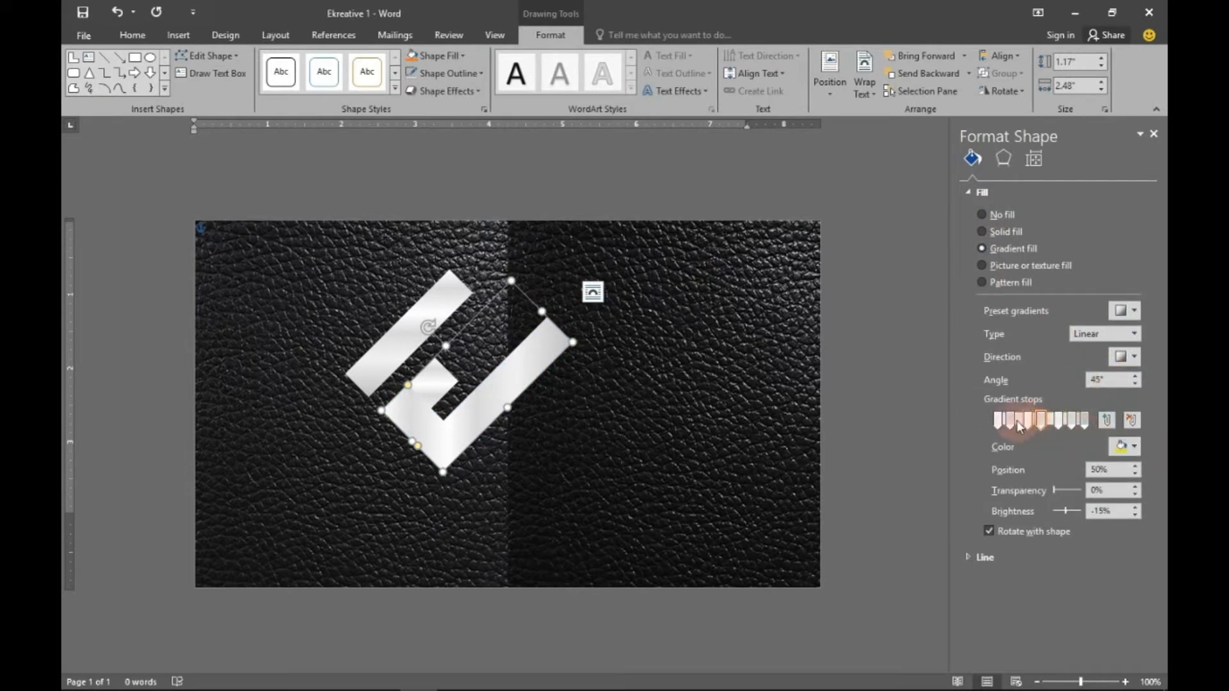
pyautogui.click(1028, 423)
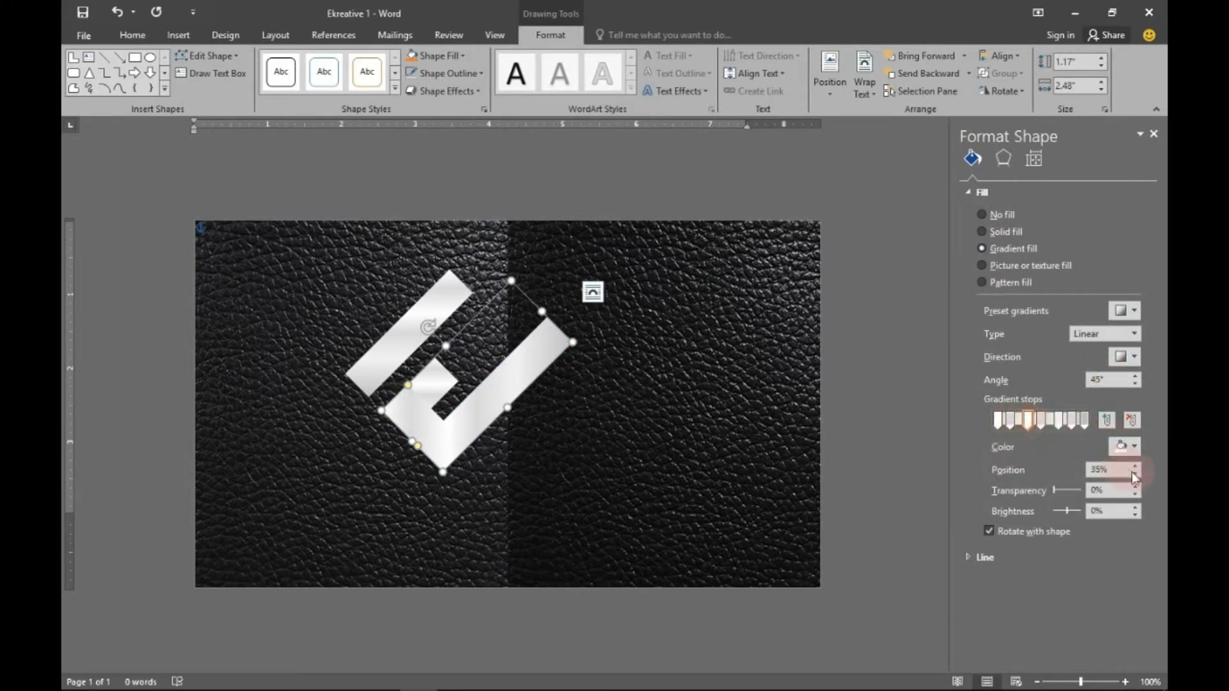
pyautogui.click(1042, 423)
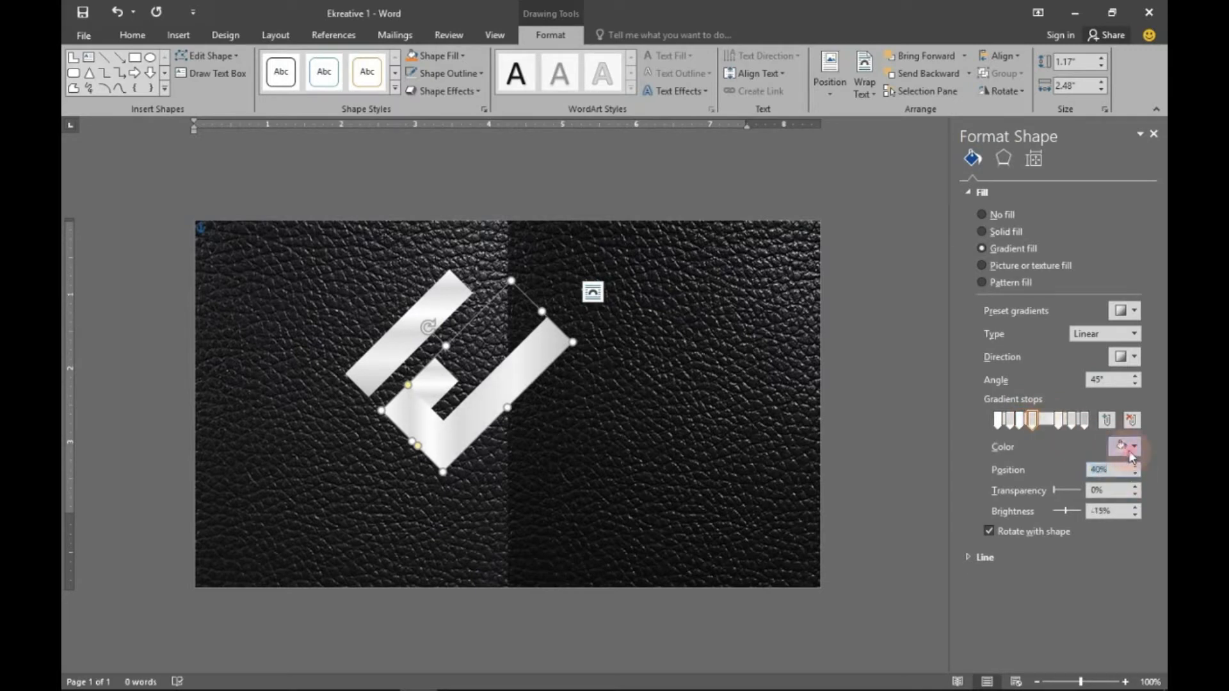
pyautogui.click(1130, 448)
pyautogui.click(1047, 489)
# - Set the L-shape's 70% and 100% gradient stops to white darkened 50%, and remove the stop between them
pyautogui.click(1058, 420)
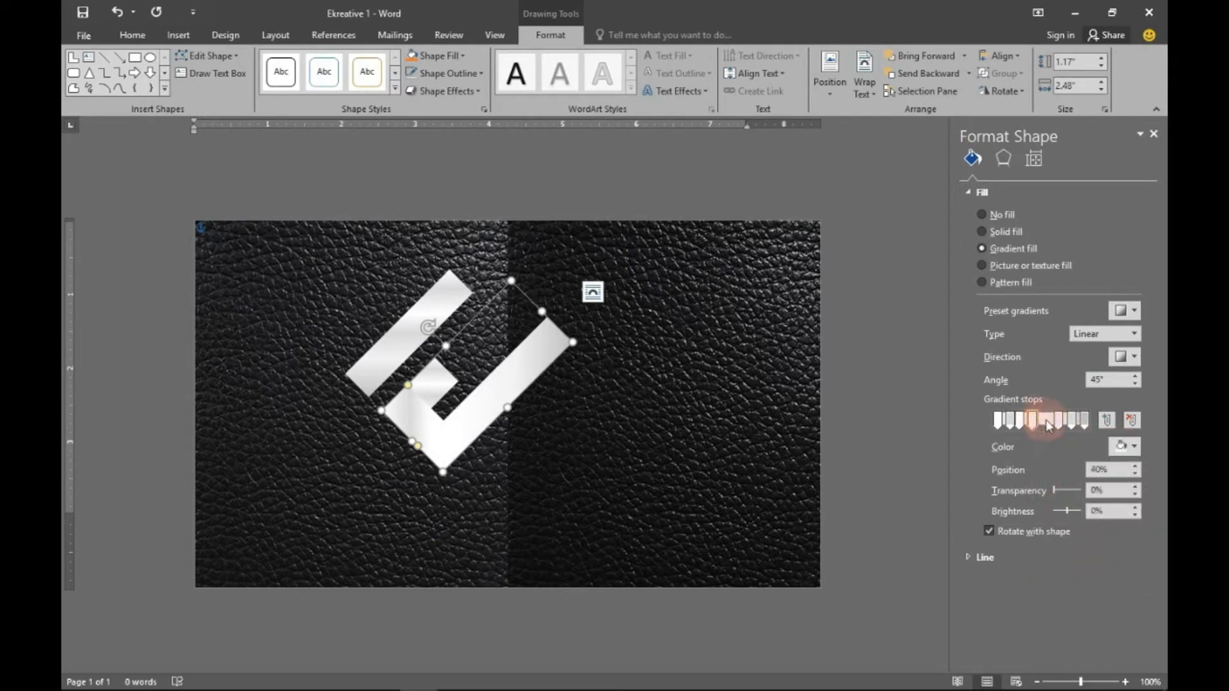
pyautogui.click(1118, 448)
pyautogui.click(1047, 543)
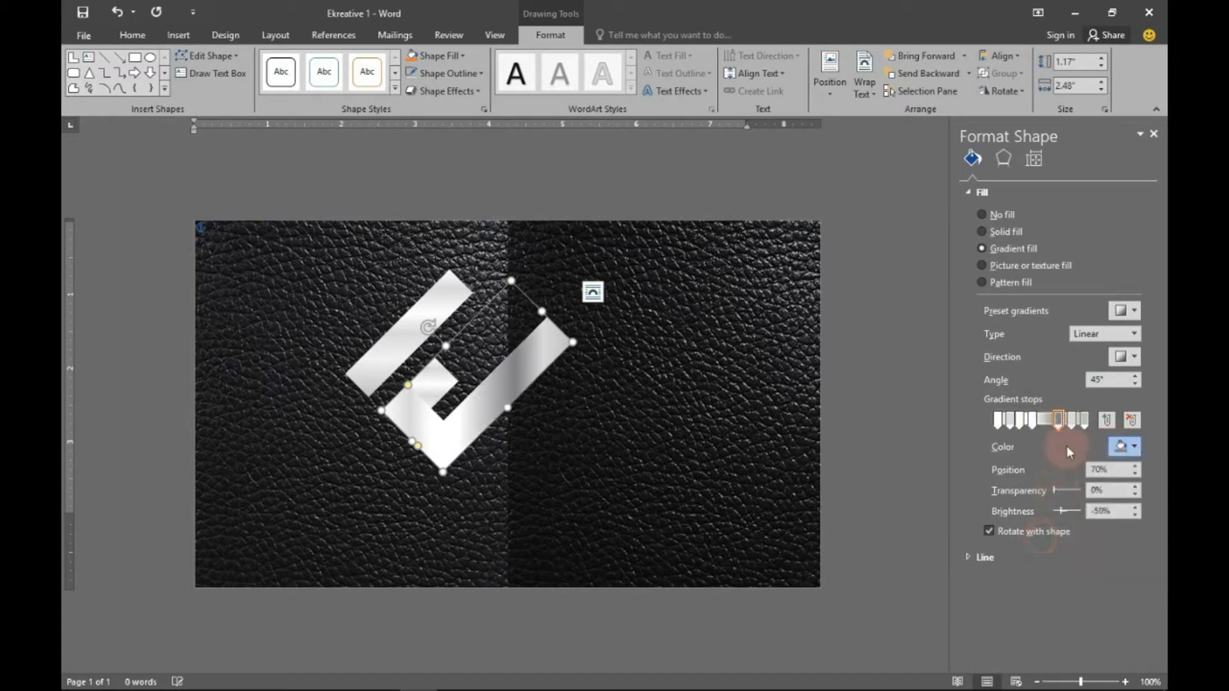
pyautogui.click(1073, 421)
pyautogui.click(1130, 421)
pyautogui.click(1084, 421)
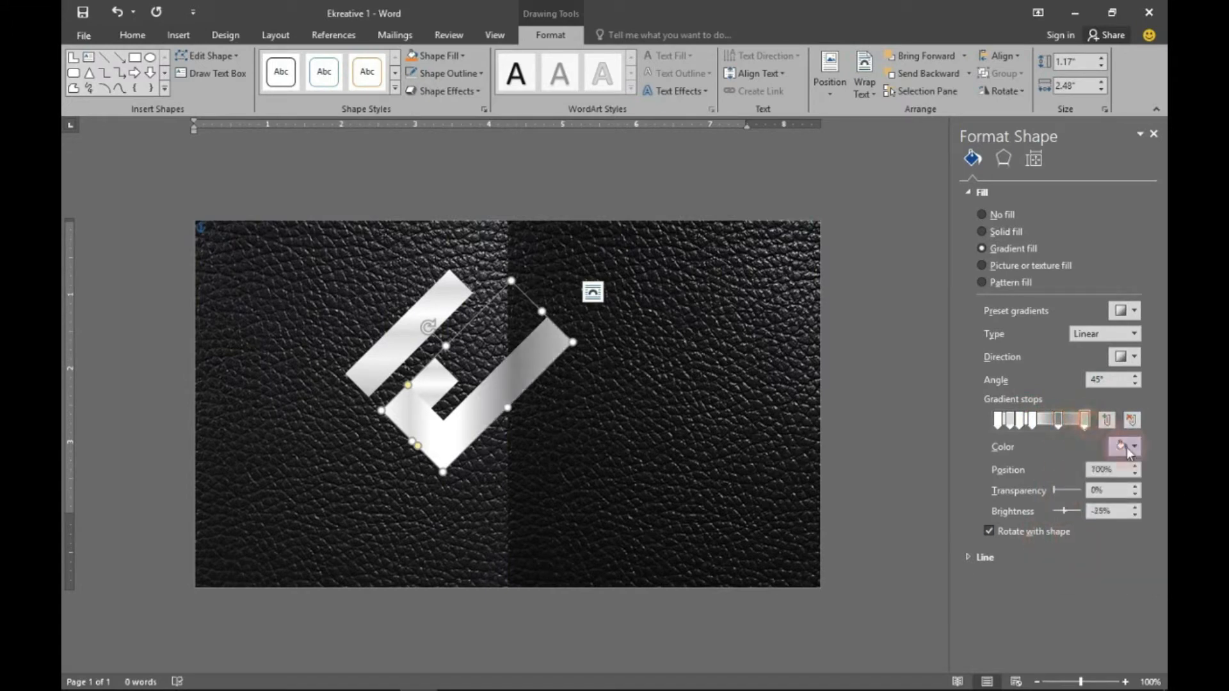
pyautogui.click(1126, 449)
pyautogui.click(1043, 535)
# - Move the L-shape's dark grey gradient stop to 60% and its white stop to 59% for a hard colour break
pyautogui.moveTo(1059, 420); pyautogui.dragTo(1053, 427)
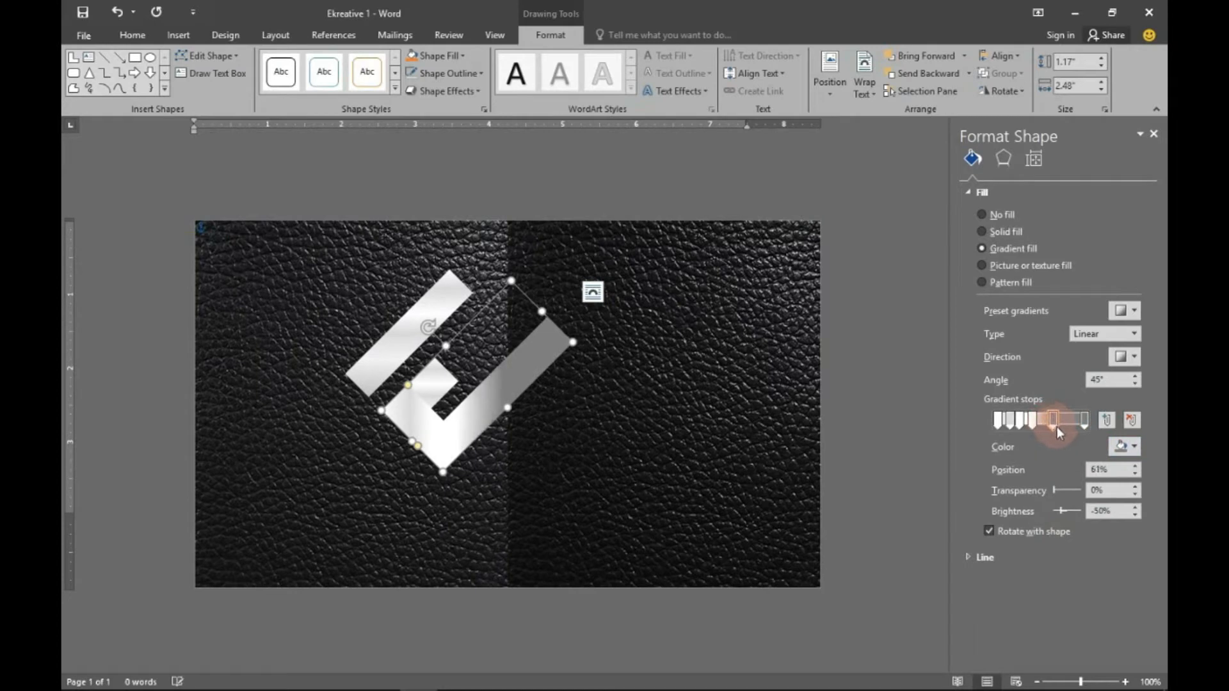
pyautogui.click(1135, 473)
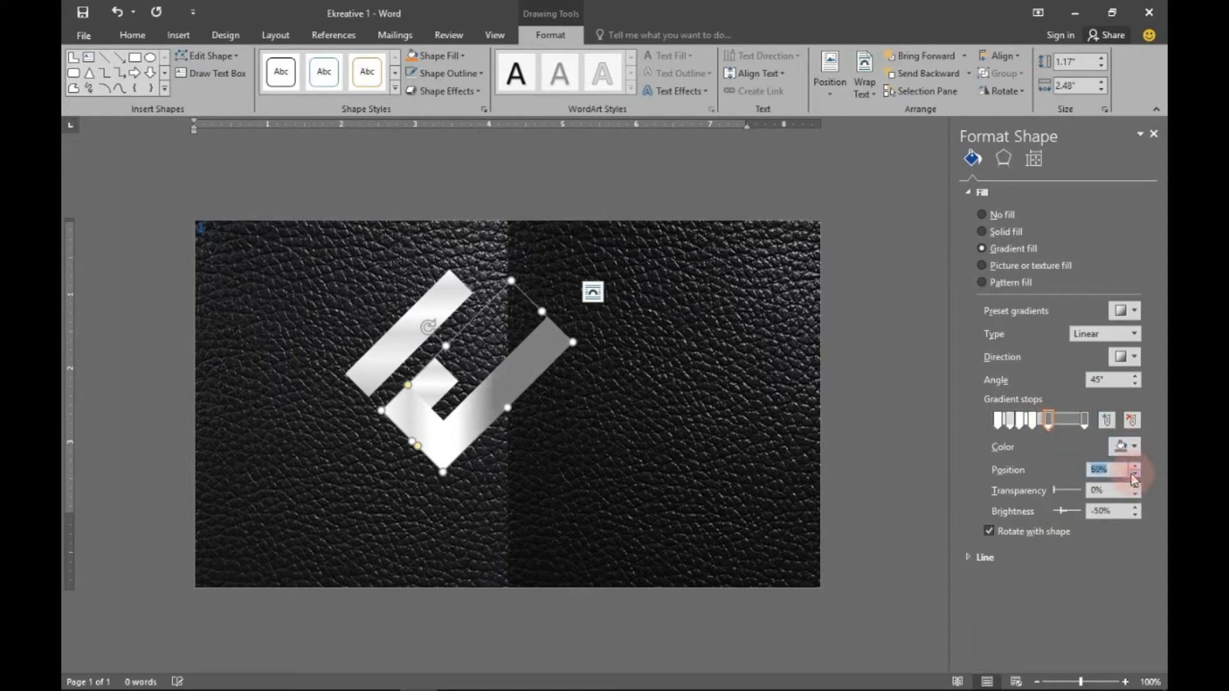
pyautogui.click(1032, 421)
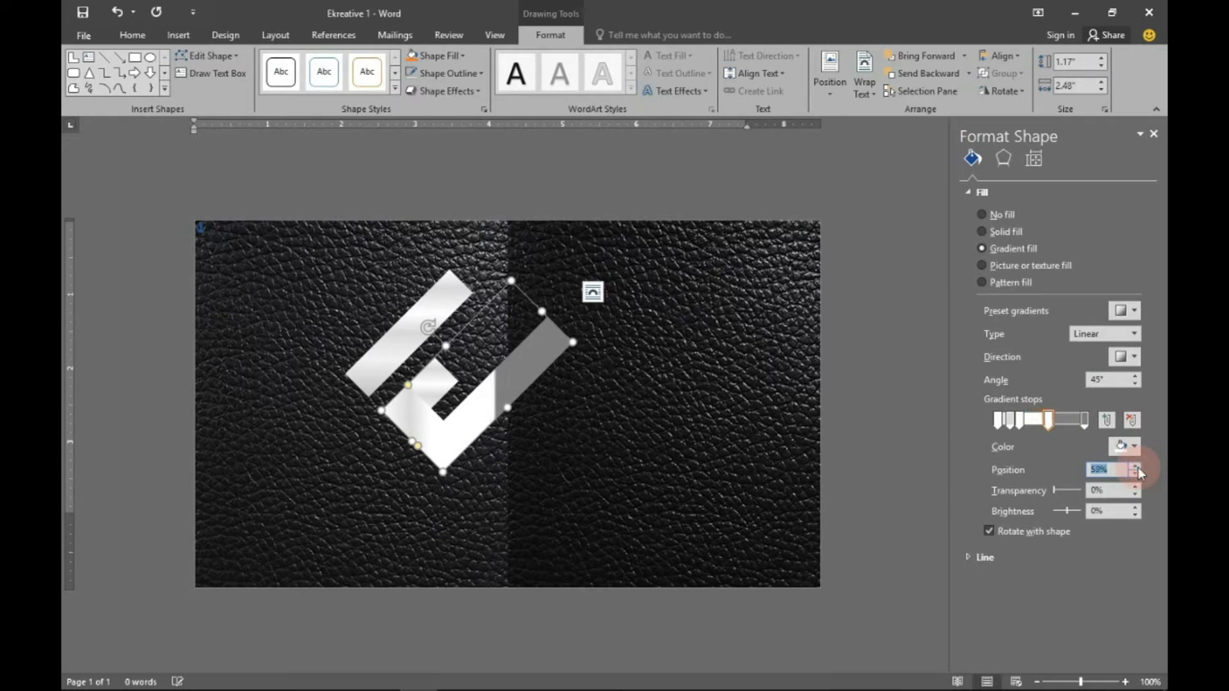
# - Select the L-shape and both rectangles together and nudge them right and slightly down, aligning the colour break with the leather seam
pyautogui.keyDown('shift'); pyautogui.click(408, 362); pyautogui.keyUp('shift')
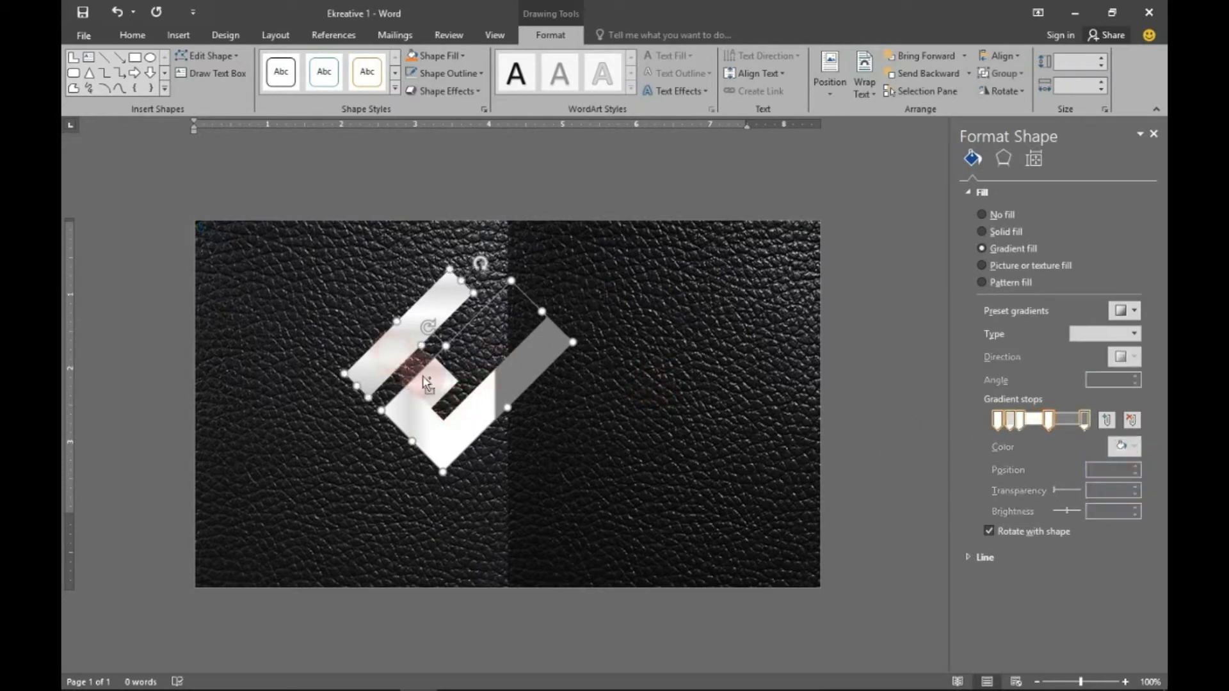
pyautogui.press('Right')
pyautogui.press('Right')
pyautogui.press('Right')
pyautogui.press('Right')
pyautogui.press('Right')
pyautogui.press('Right')
pyautogui.press('Right')
pyautogui.press('Right')
pyautogui.press('Right')
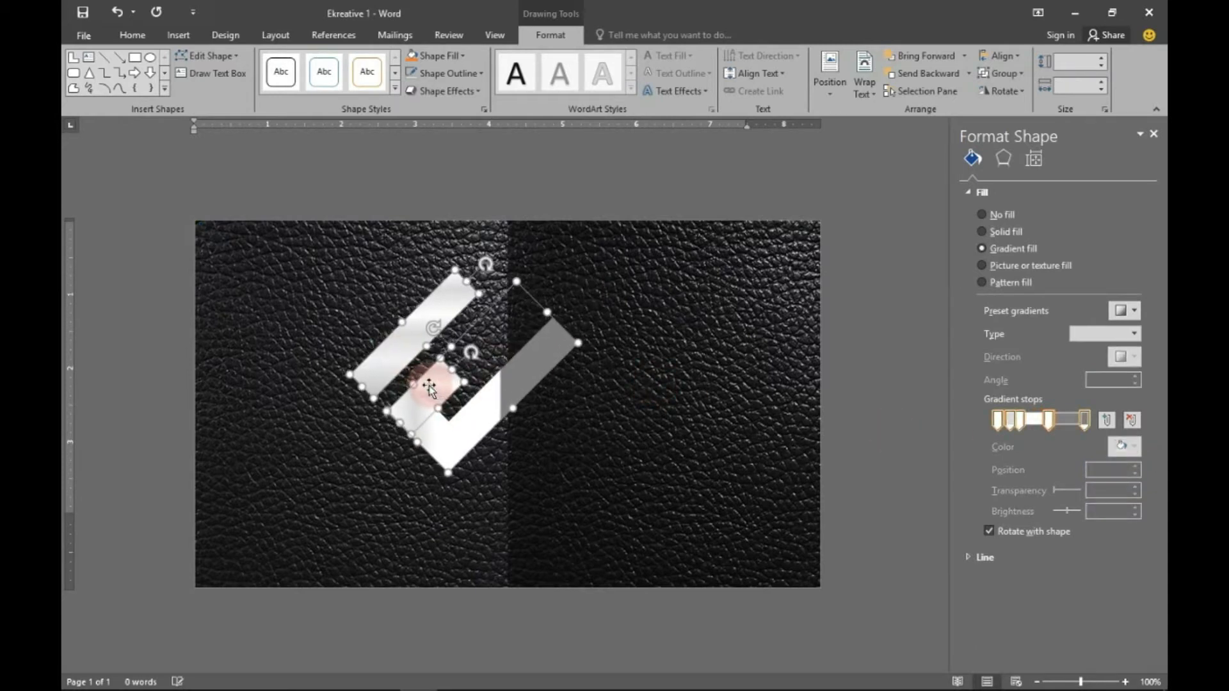
pyautogui.press('Right')
pyautogui.press('Right')
pyautogui.press('Right')
pyautogui.press('Right')
pyautogui.press('Right')
pyautogui.press('Down')
pyautogui.press('Down')
pyautogui.press('Down')
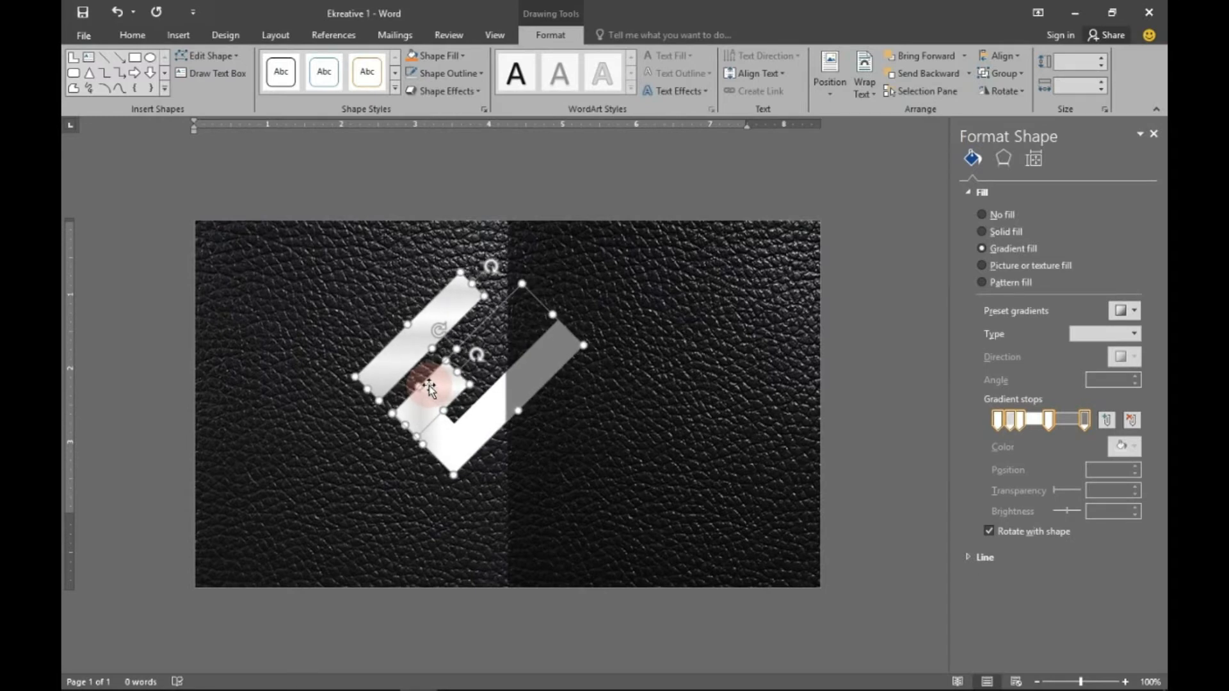
pyautogui.press('Left')
pyautogui.press('Left')
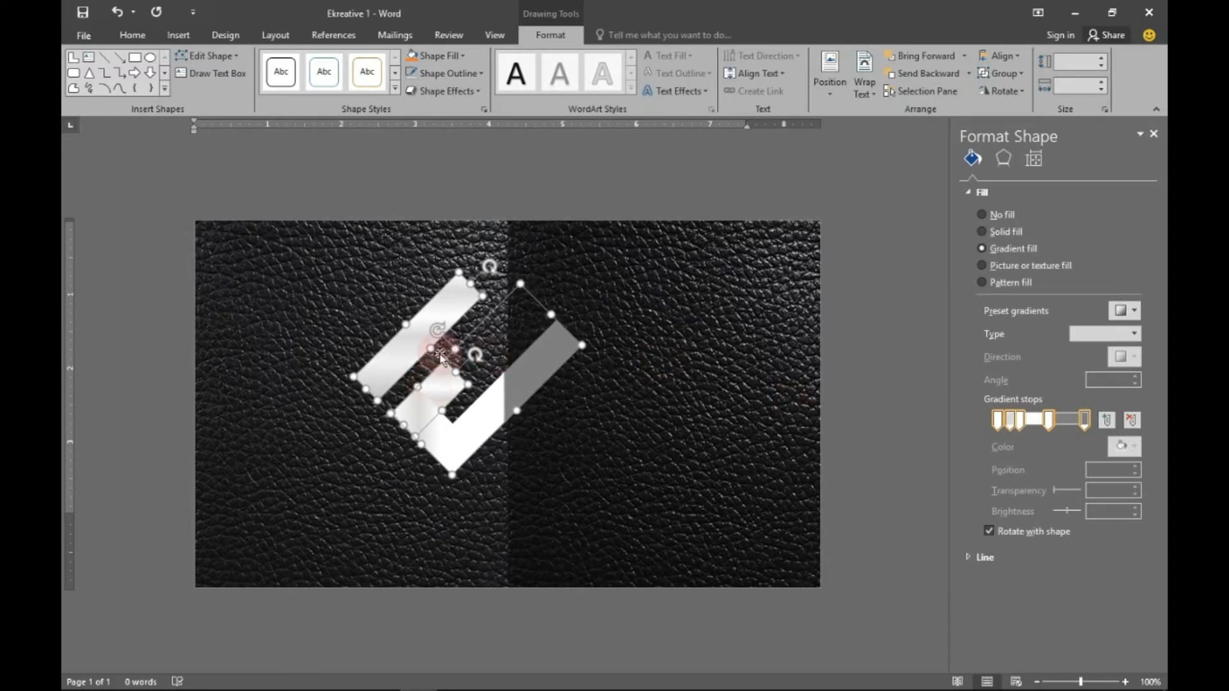
# - Fine-tune the L-shape's colour break with the dark grey gradient stop at 61% and the white stop at 60%
pyautogui.click(680, 400)
pyautogui.click(480, 387)
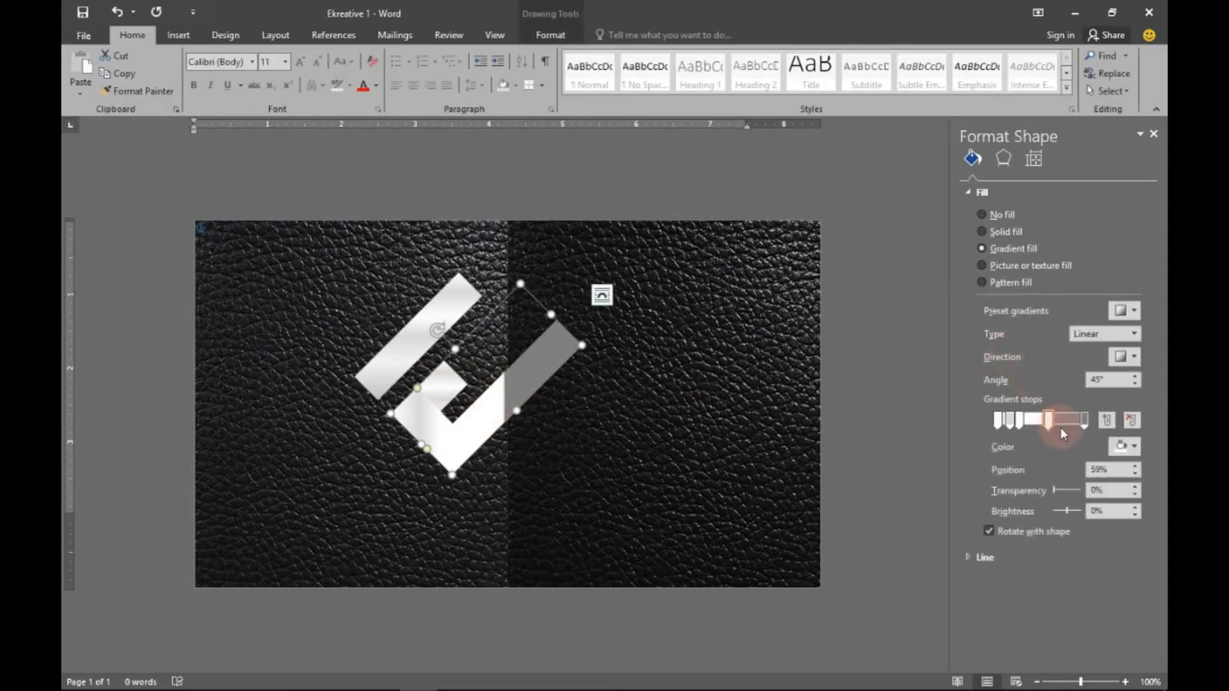
pyautogui.moveTo(1048, 421); pyautogui.dragTo(1042, 427)
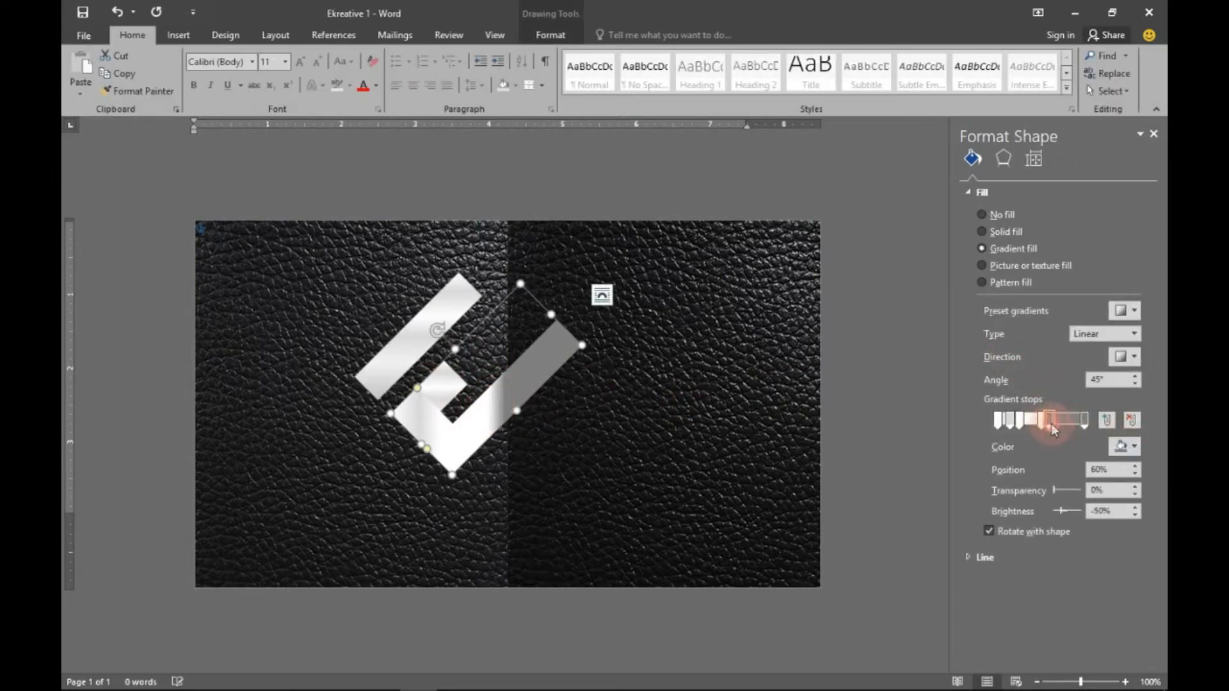
pyautogui.click(1134, 467)
pyautogui.click(1041, 422)
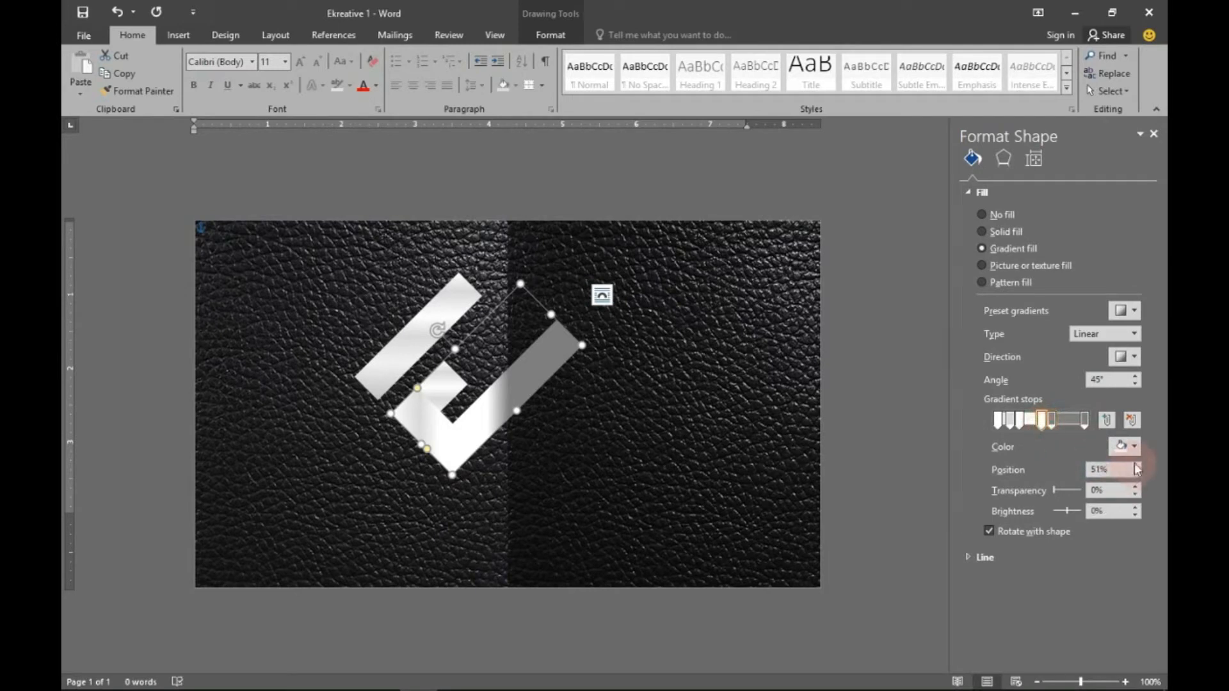
pyautogui.click(1051, 421)
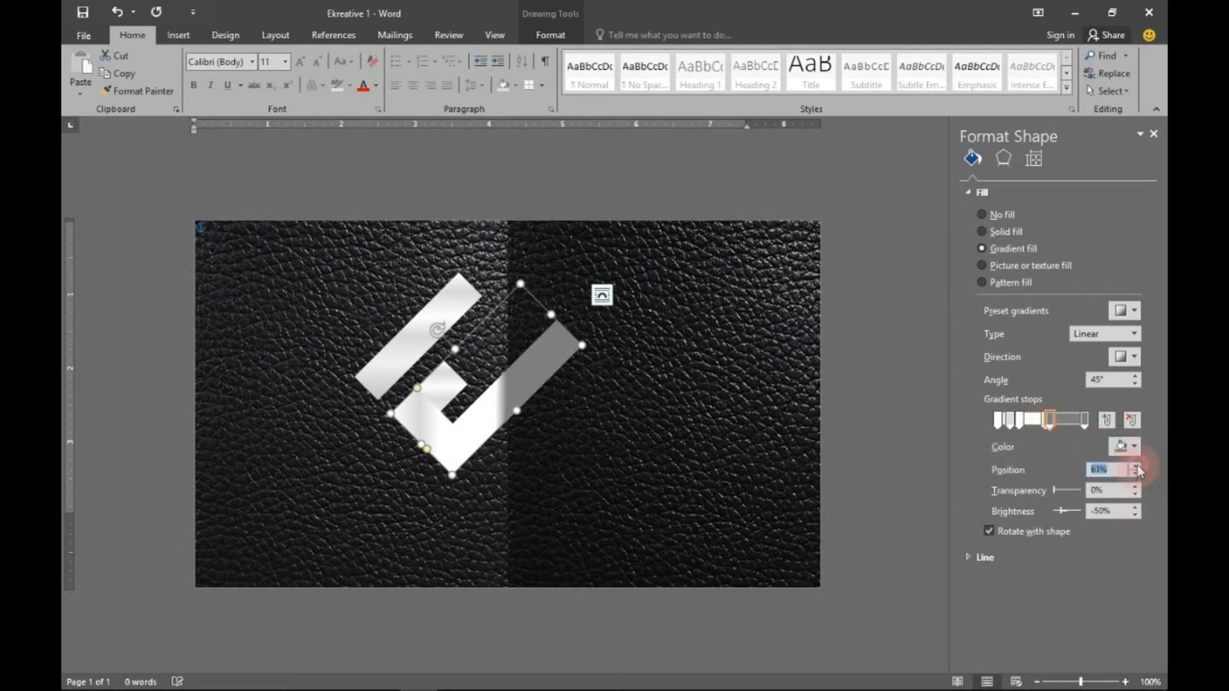
pyautogui.click(1046, 421)
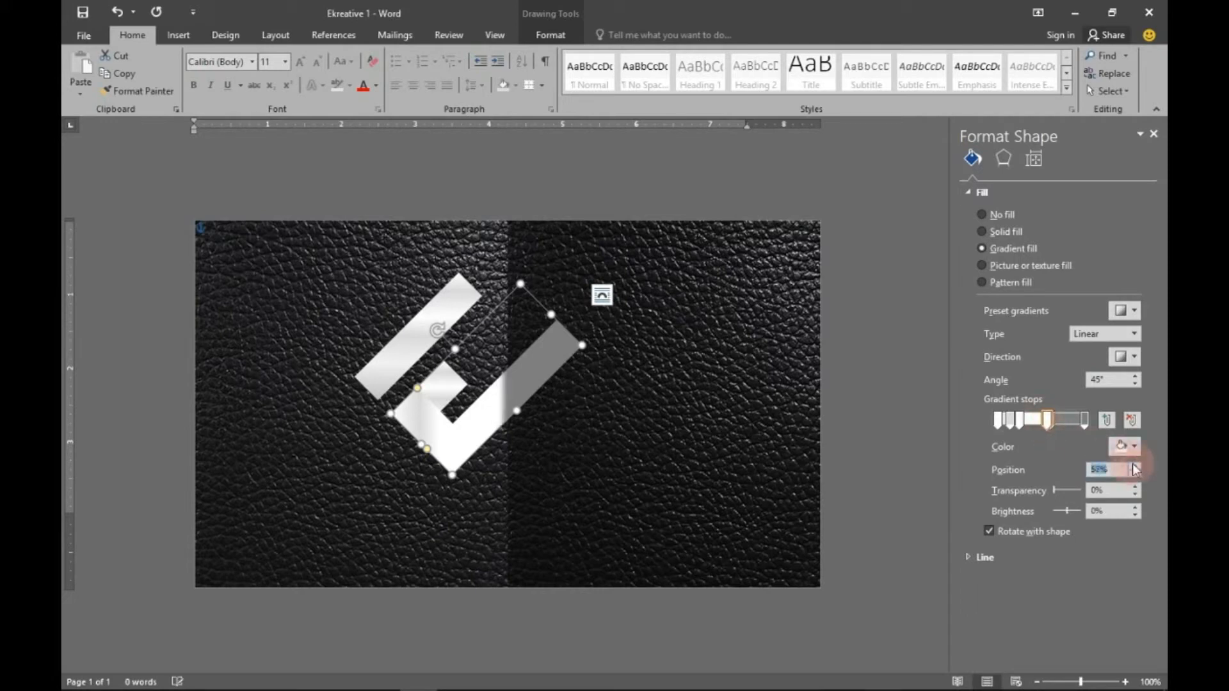
pyautogui.keyDown('shift'); pyautogui.click(419, 351); pyautogui.keyUp('shift')
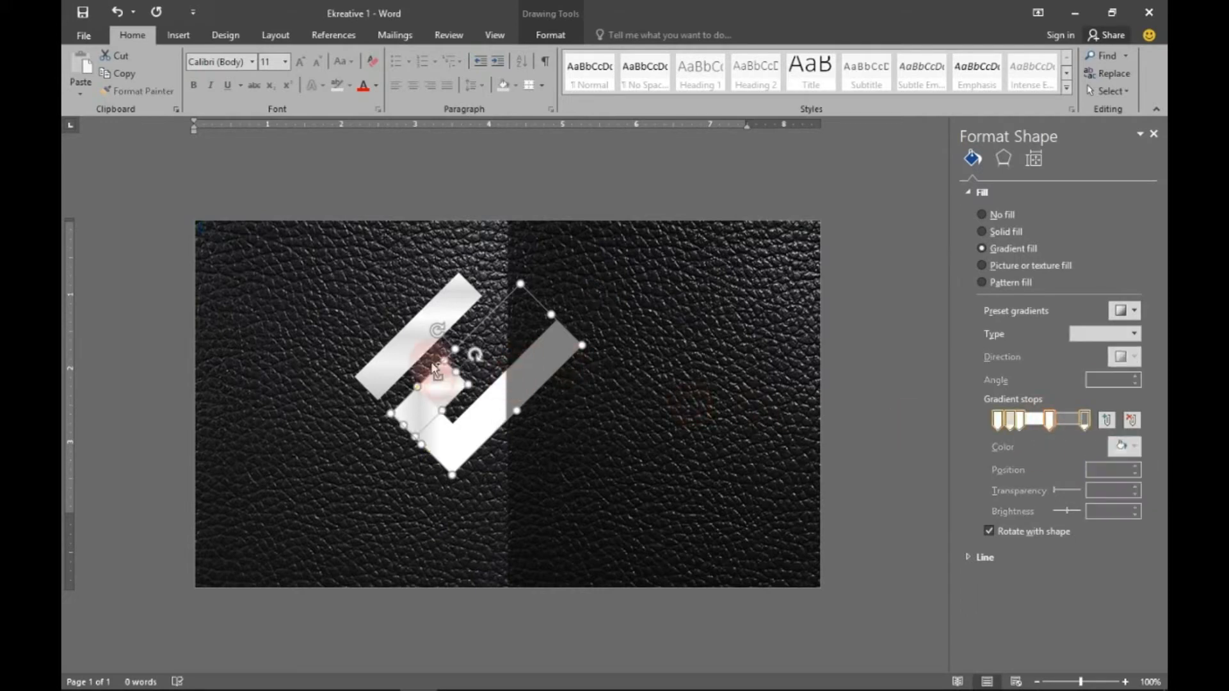
pyautogui.click(827, 370)
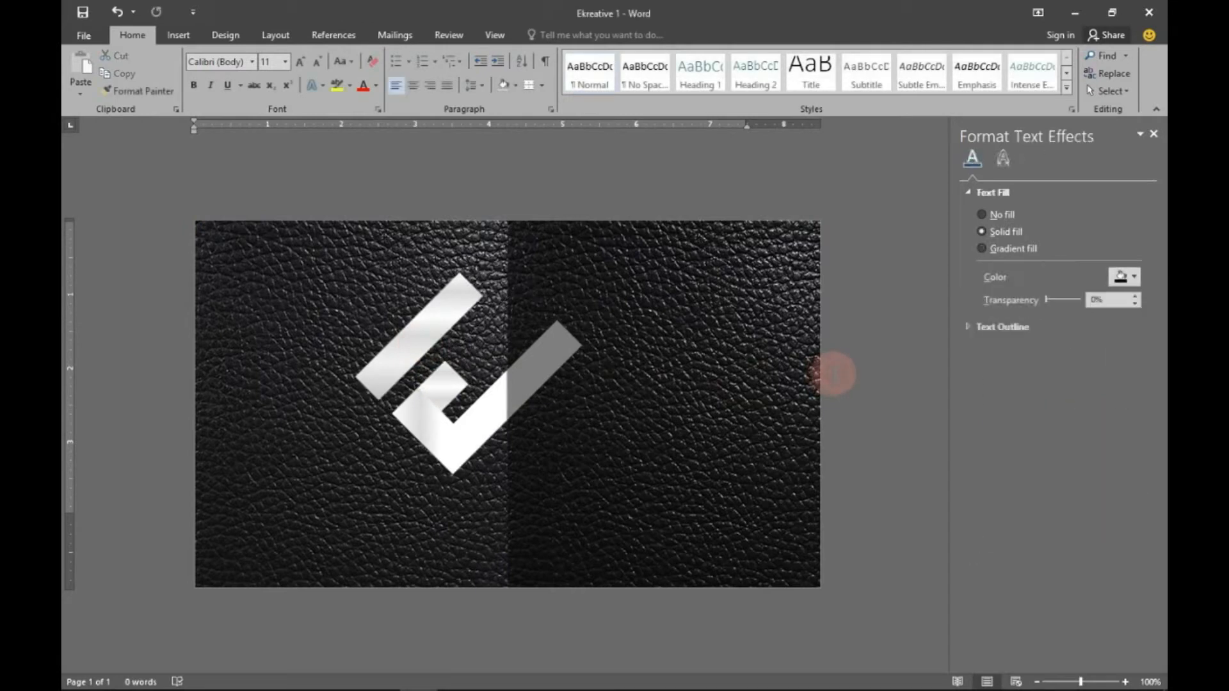
# - Duplicate the long rectangle beside the L-shape's long arm and give the copy the L-shape's white-to-grey gradient fill
pyautogui.click(417, 338)
pyautogui.moveTo(418, 338); pyautogui.dragTo(567, 402)
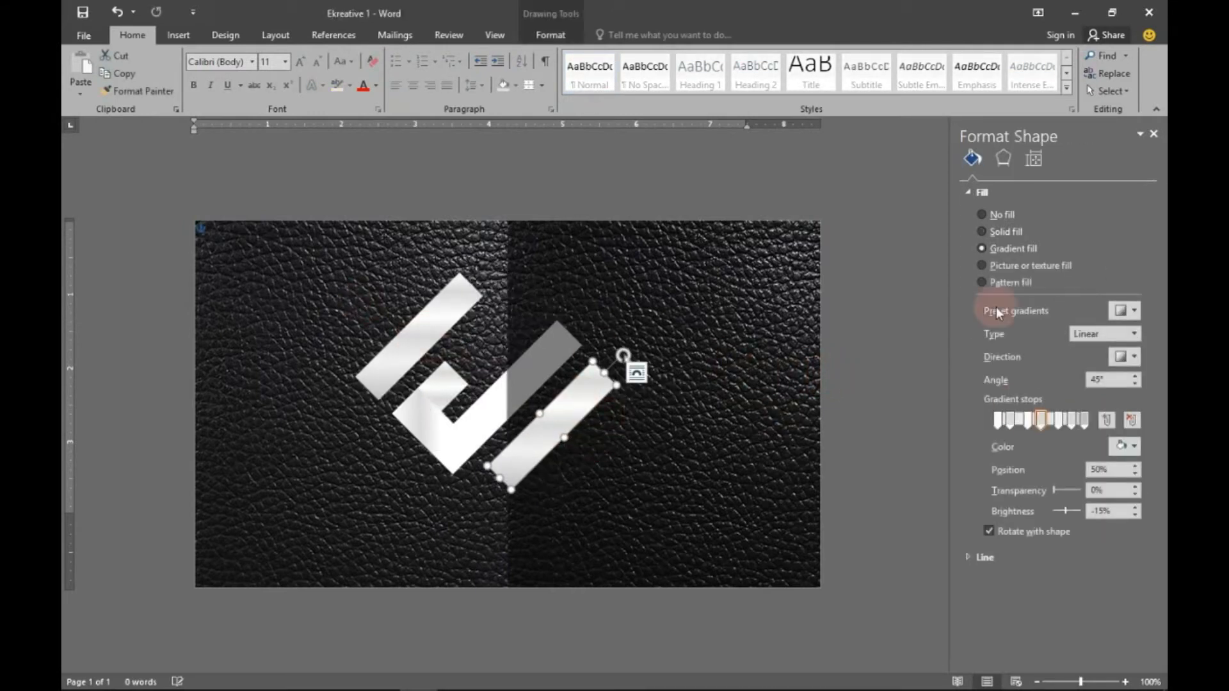
pyautogui.click(981, 232)
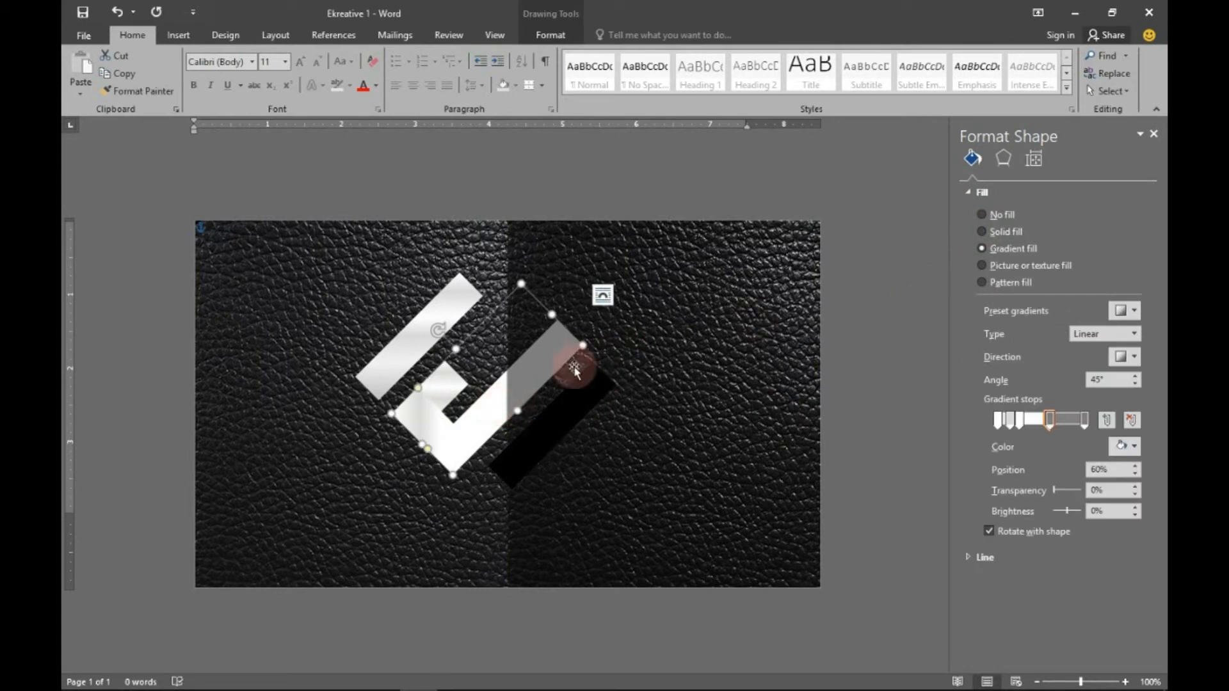
pyautogui.click(1006, 223)
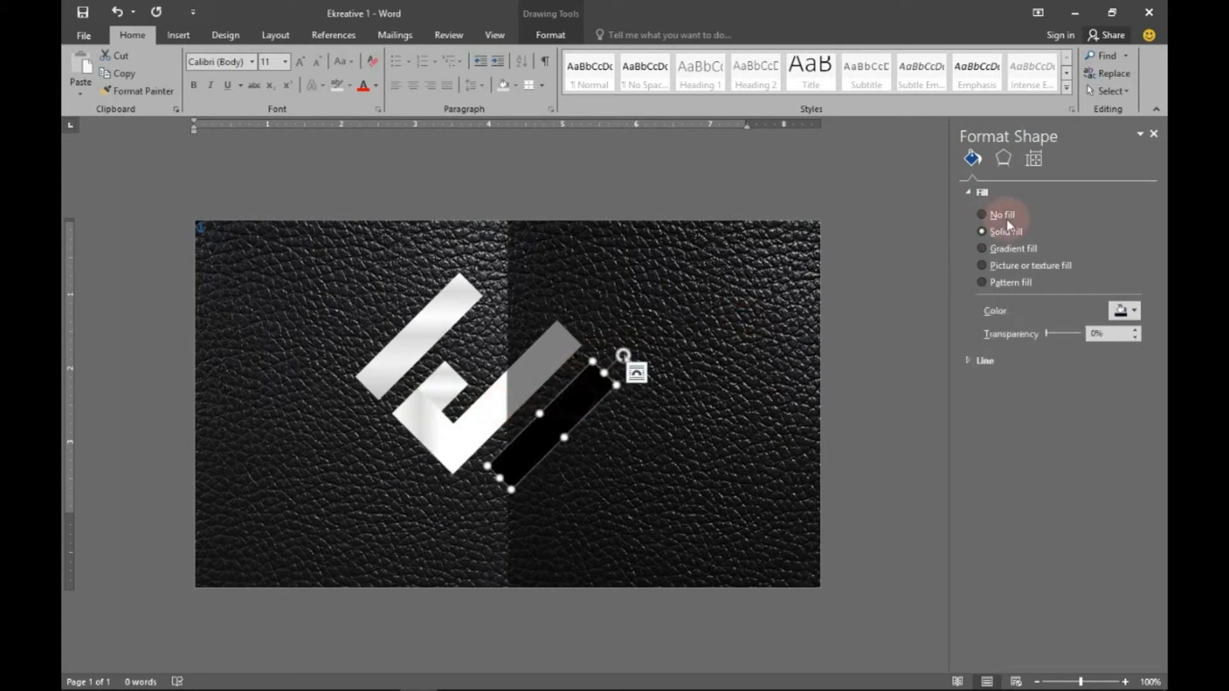
pyautogui.click(982, 250)
# - Set the copied rectangle's height to 2.75" and its rotation to 0°
pyautogui.rightClick(582, 398)
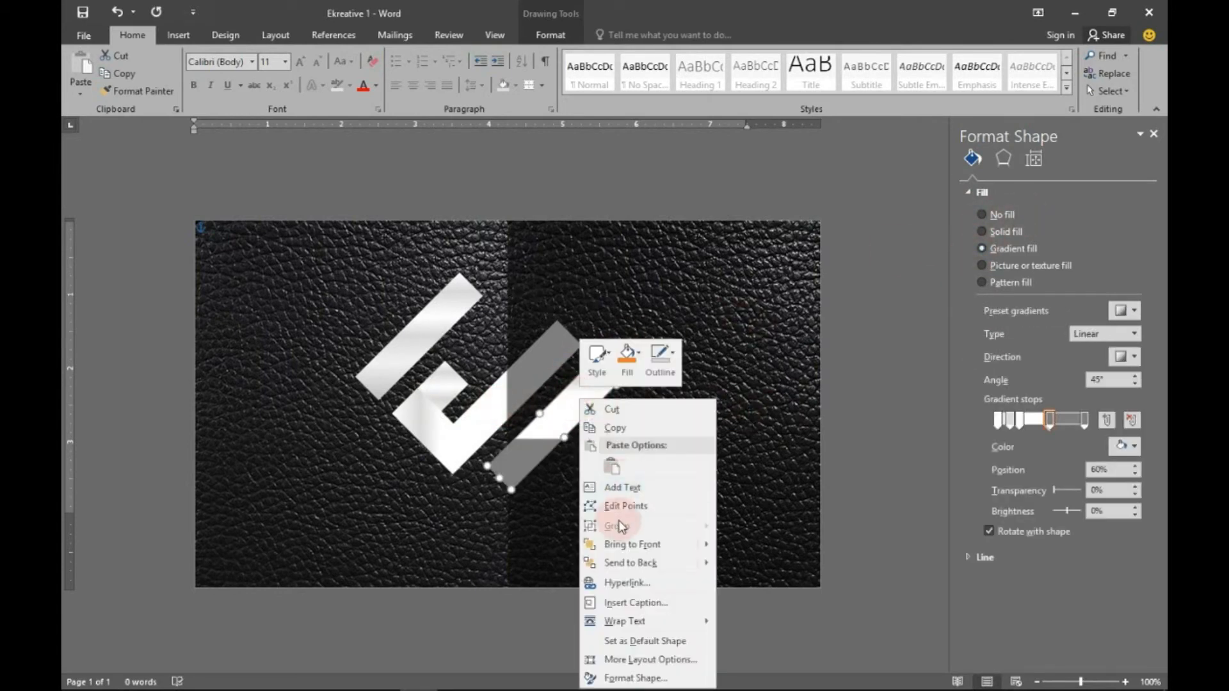
pyautogui.click(631, 659)
pyautogui.click(710, 240)
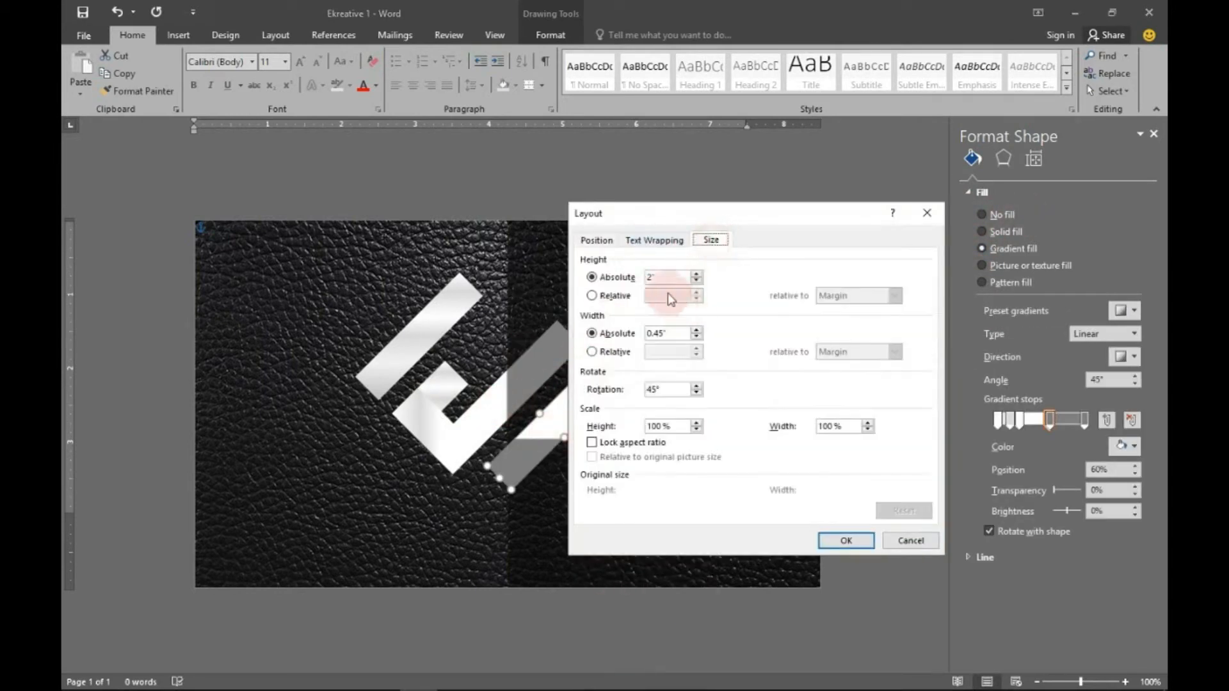
pyautogui.click(649, 277)
pyautogui.write('275')
pyautogui.click(683, 343)
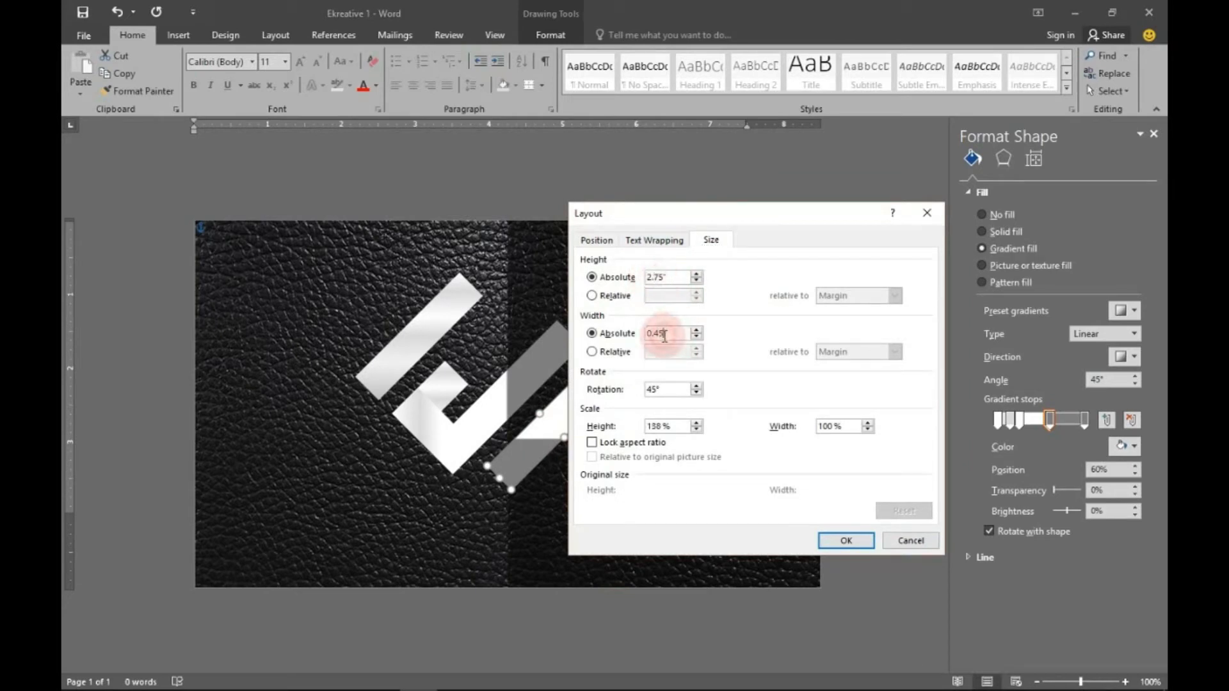
pyautogui.moveTo(659, 393); pyautogui.dragTo(647, 393)
pyautogui.write('0')
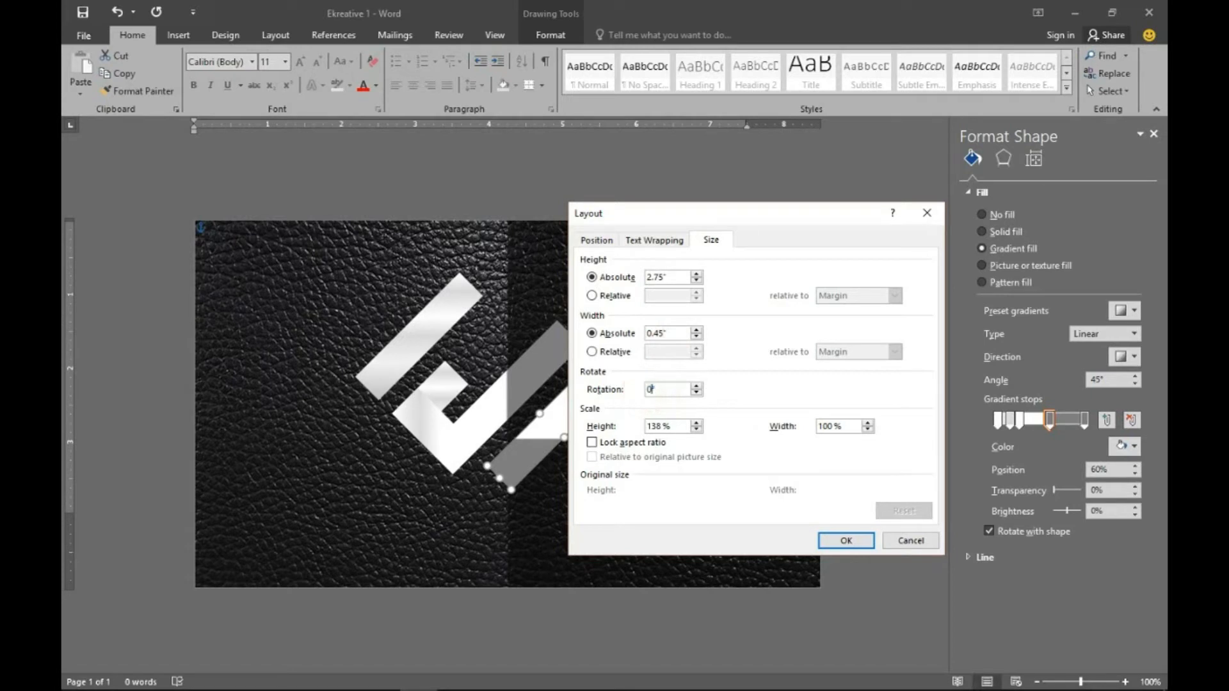
pyautogui.click(856, 541)
# - Move the upright rectangle over the leather seam and set its gradient angle to 0°
pyautogui.moveTo(563, 443); pyautogui.dragTo(511, 395)
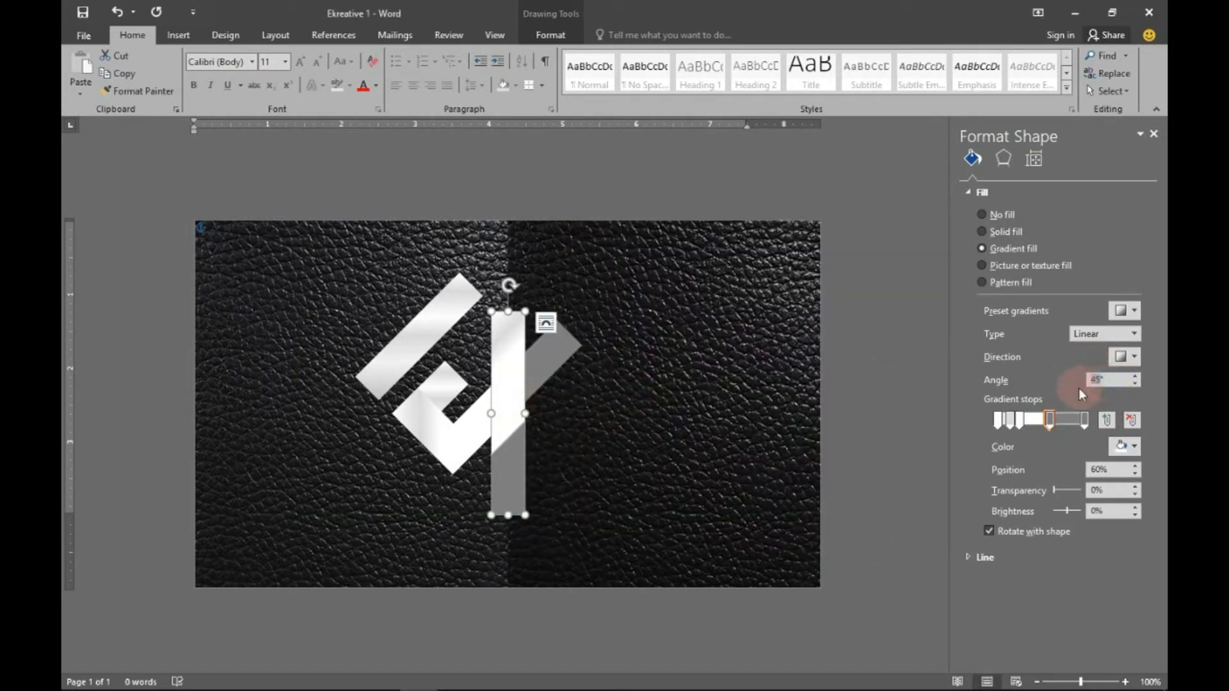
pyautogui.write('0')
pyautogui.press('Return')
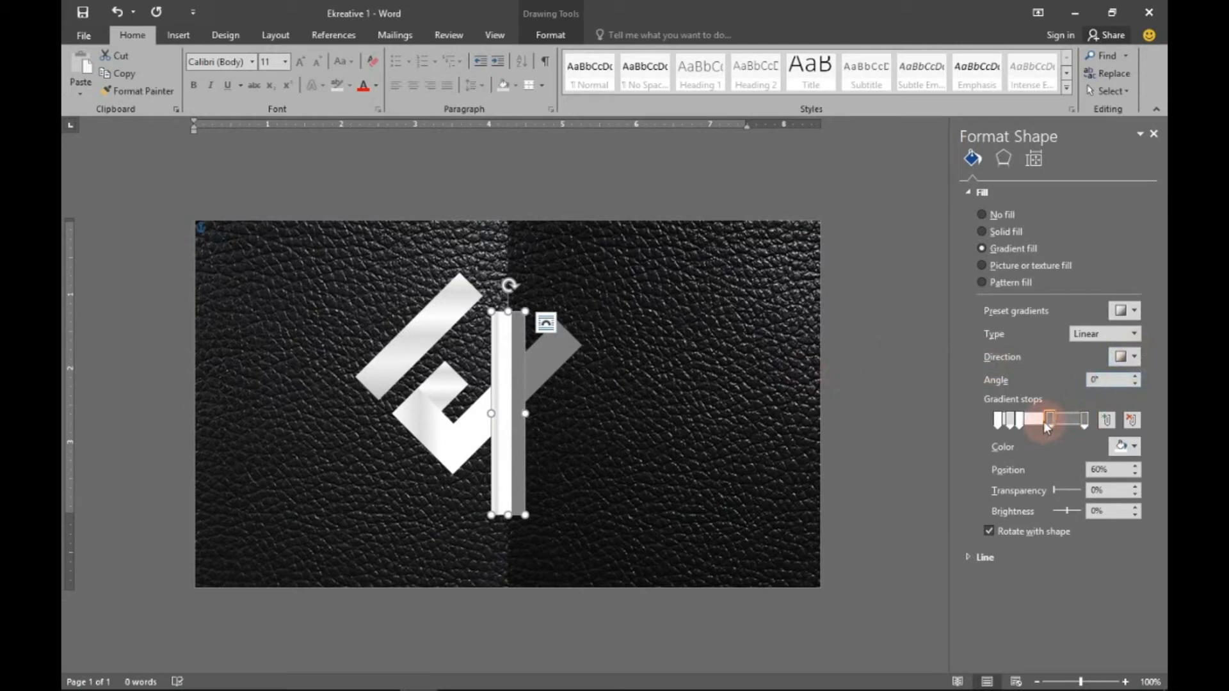
# - Spread the upright rectangle's middle gradient stops apart and set the white one to 49%
pyautogui.moveTo(1046, 421)
pyautogui.mouseDown()
pyautogui.moveTo(1062, 425)
pyautogui.moveTo(1027, 427)
pyautogui.mouseUp()
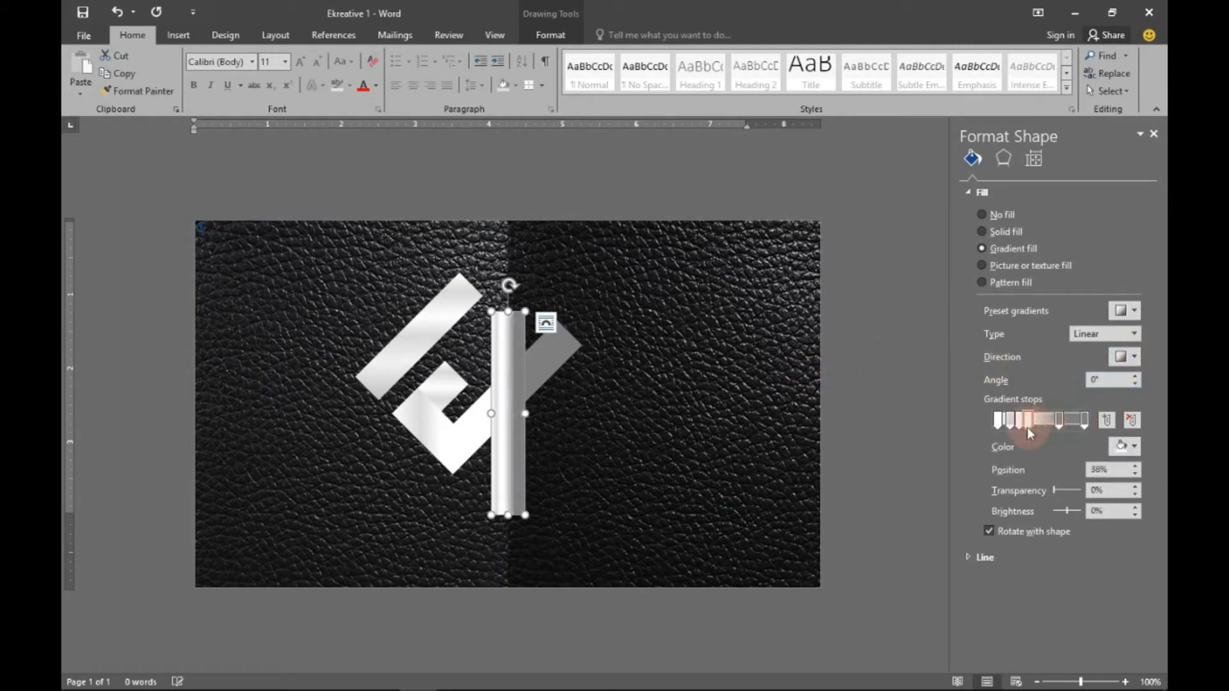
pyautogui.click(1135, 467)
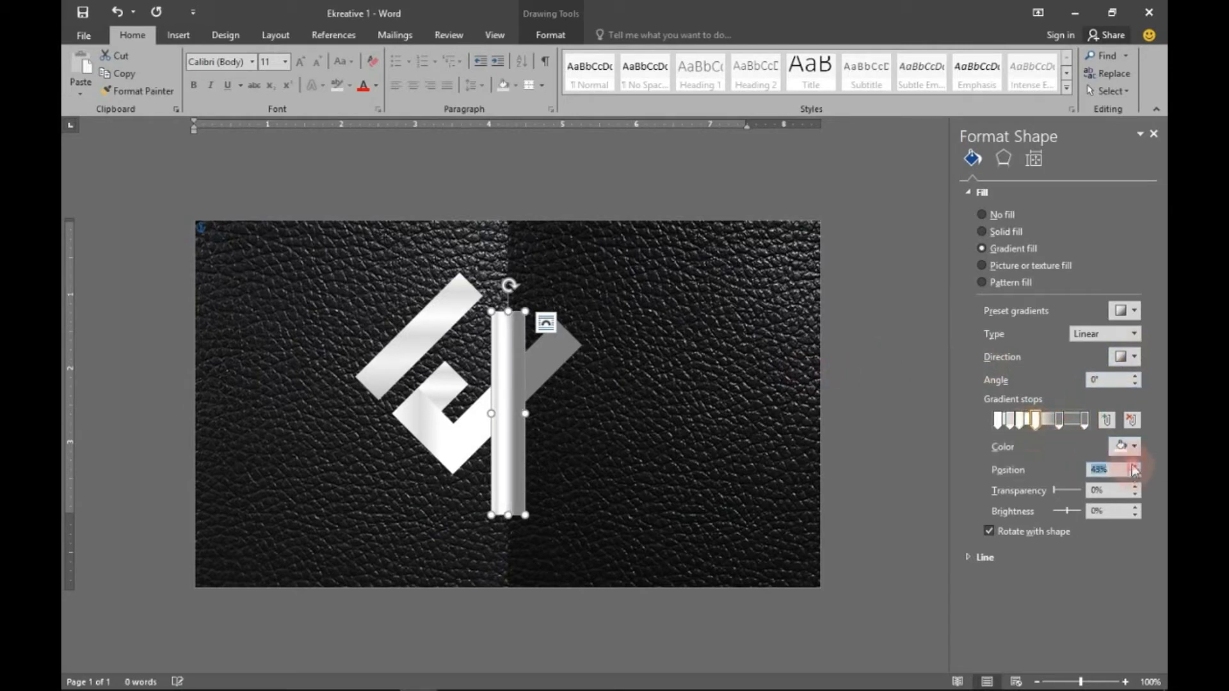
pyautogui.click(1135, 475)
# - Bring the upright rectangle's dark grey gradient stop to 51% so the colour changes sharply at its centre
pyautogui.click(1048, 429)
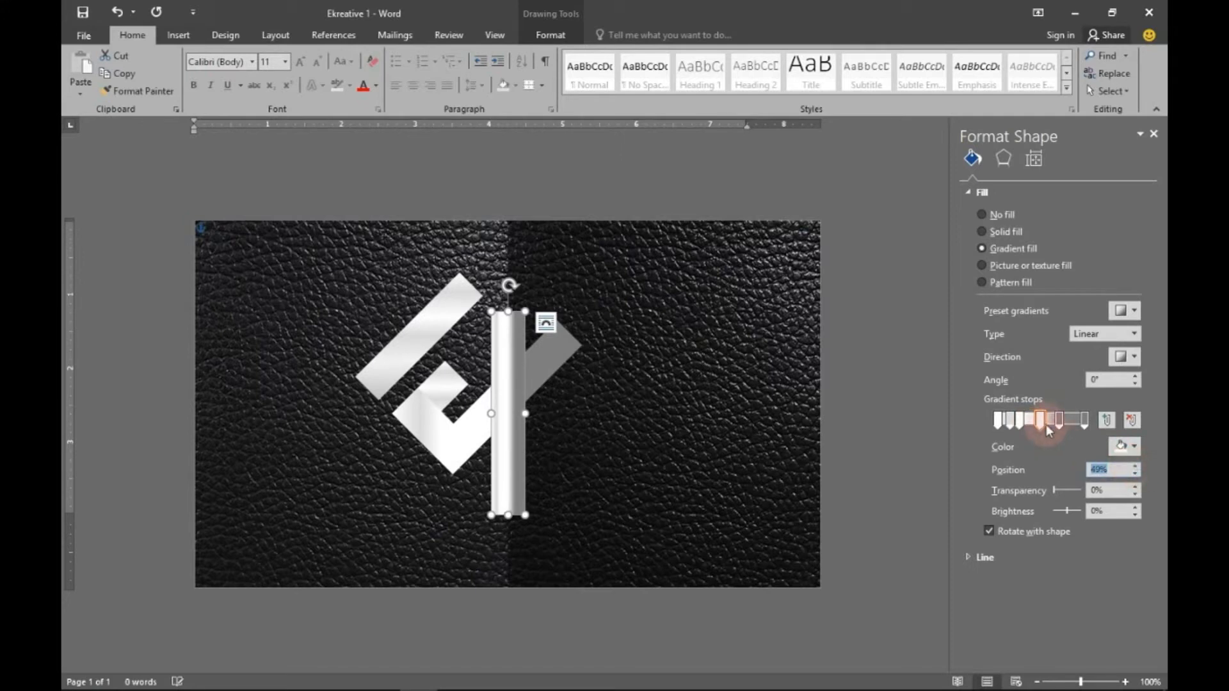
pyautogui.click(1138, 472)
pyautogui.click(1138, 471)
pyautogui.click(1138, 471)
pyautogui.click(1139, 469)
pyautogui.click(1139, 468)
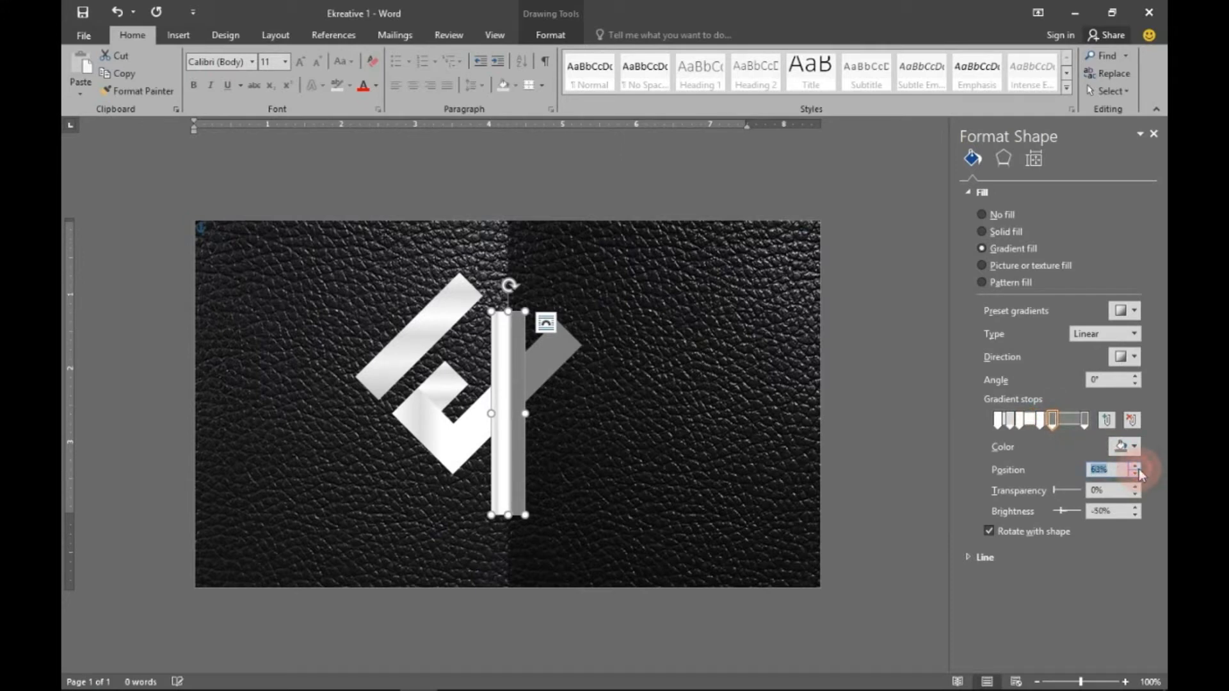
pyautogui.click(1138, 475)
pyautogui.click(1138, 474)
pyautogui.click(1139, 475)
pyautogui.click(1138, 475)
pyautogui.click(1138, 475)
pyautogui.click(1138, 475)
pyautogui.click(1138, 475)
pyautogui.click(1138, 475)
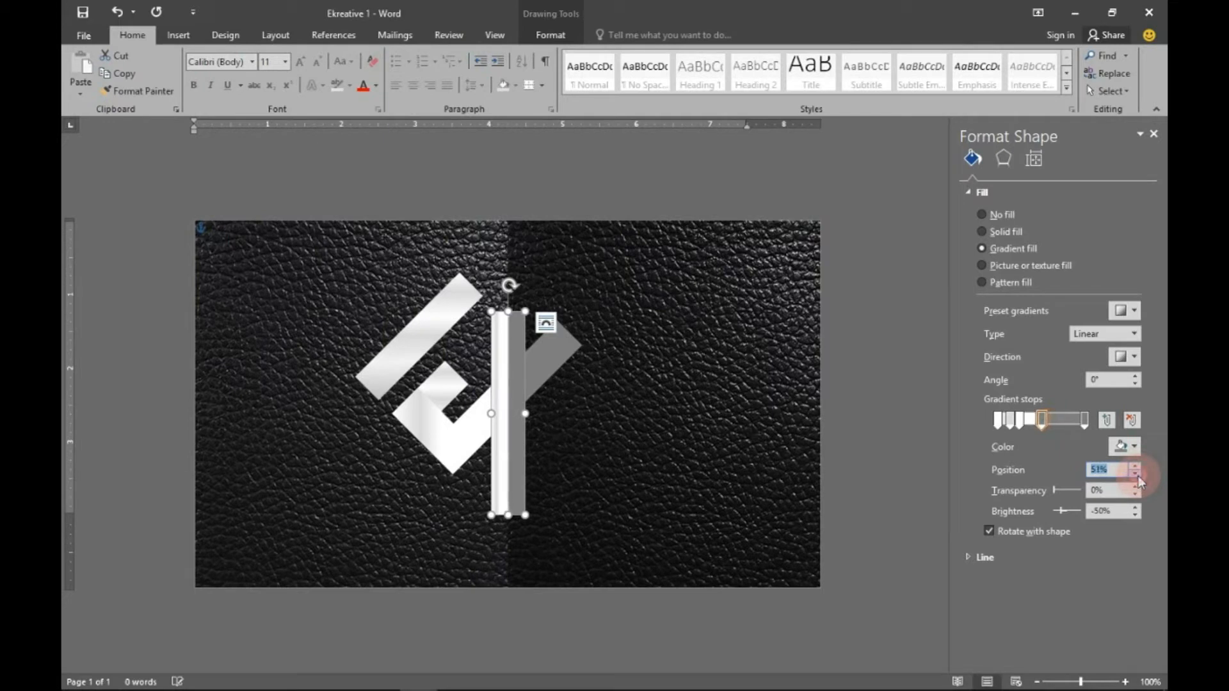
# - Add a gradient stop at 33% to the upright rectangle and colour it light grey, white at -15% brightness
pyautogui.click(1023, 421)
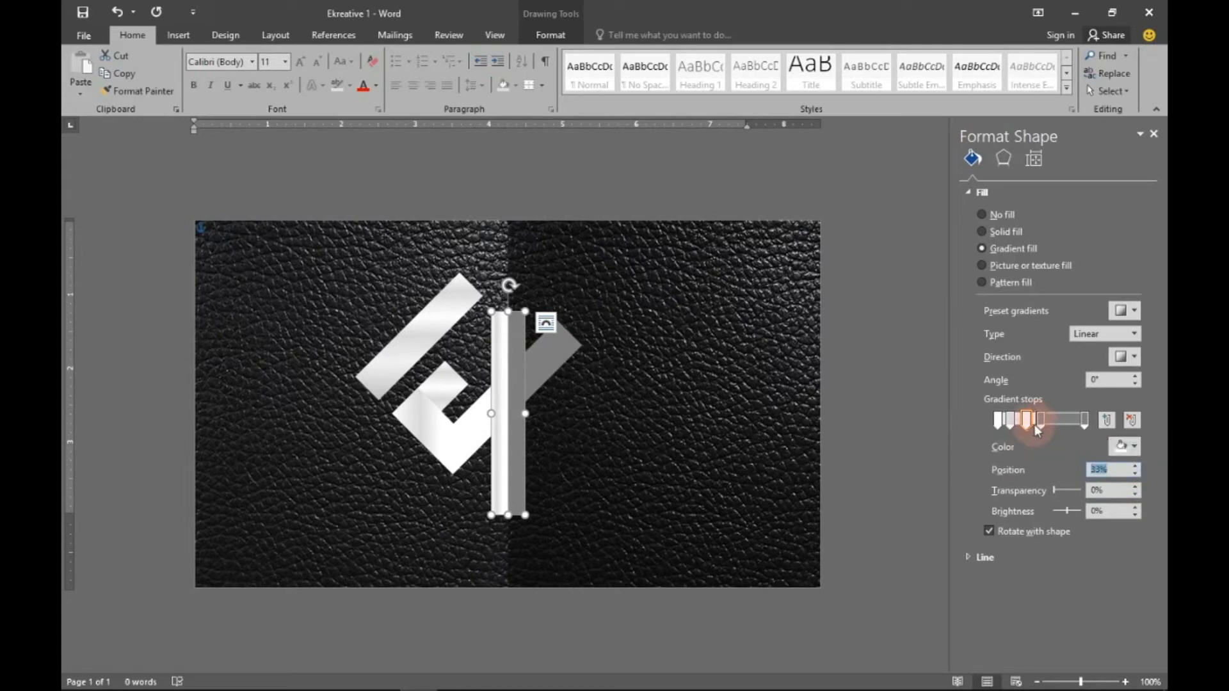
pyautogui.moveTo(1041, 427); pyautogui.dragTo(1045, 430)
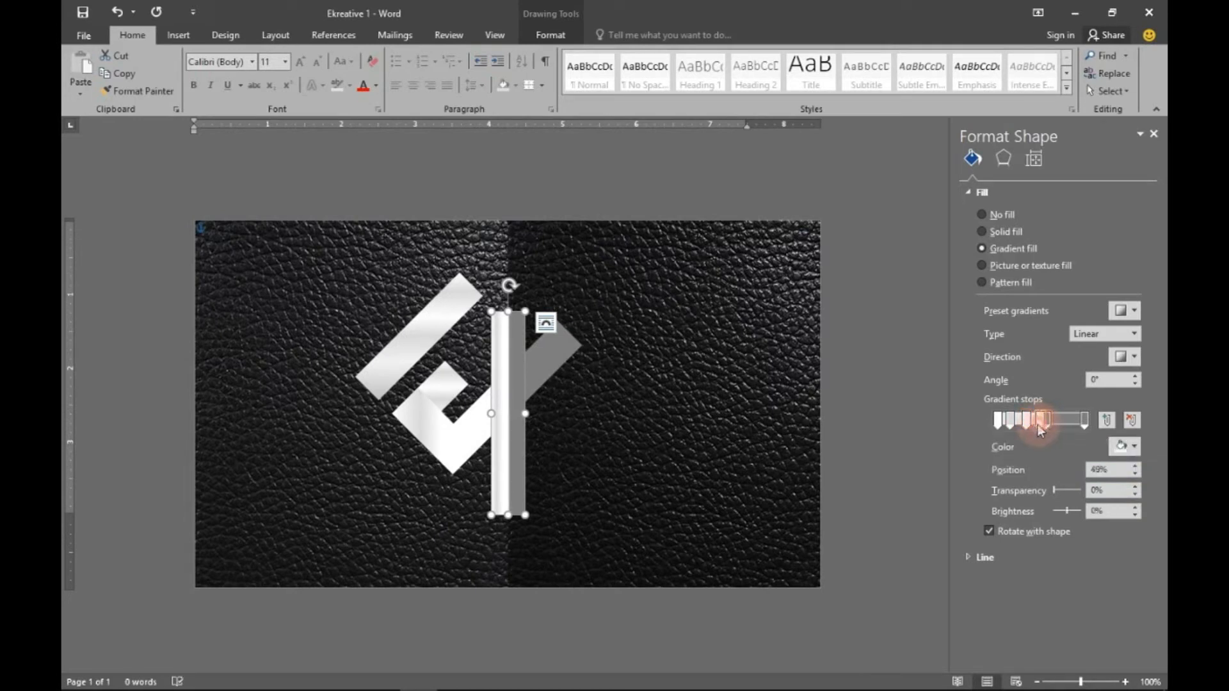
pyautogui.click(1125, 446)
pyautogui.click(1041, 450)
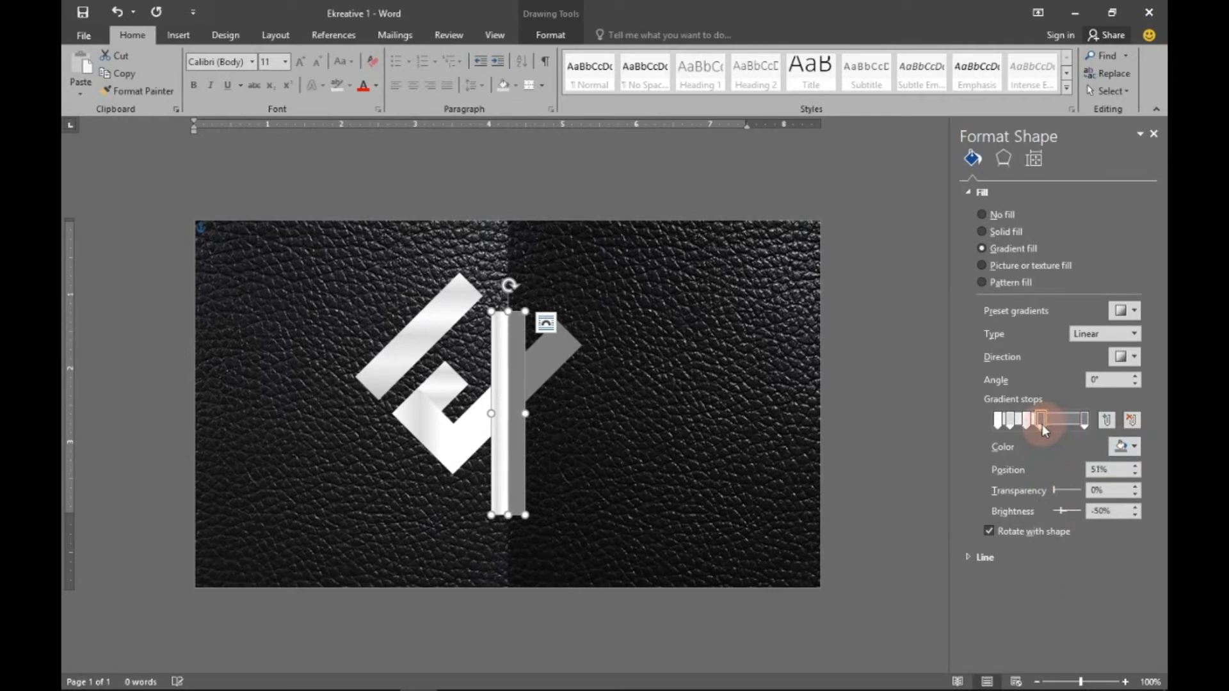
pyautogui.click(1026, 420)
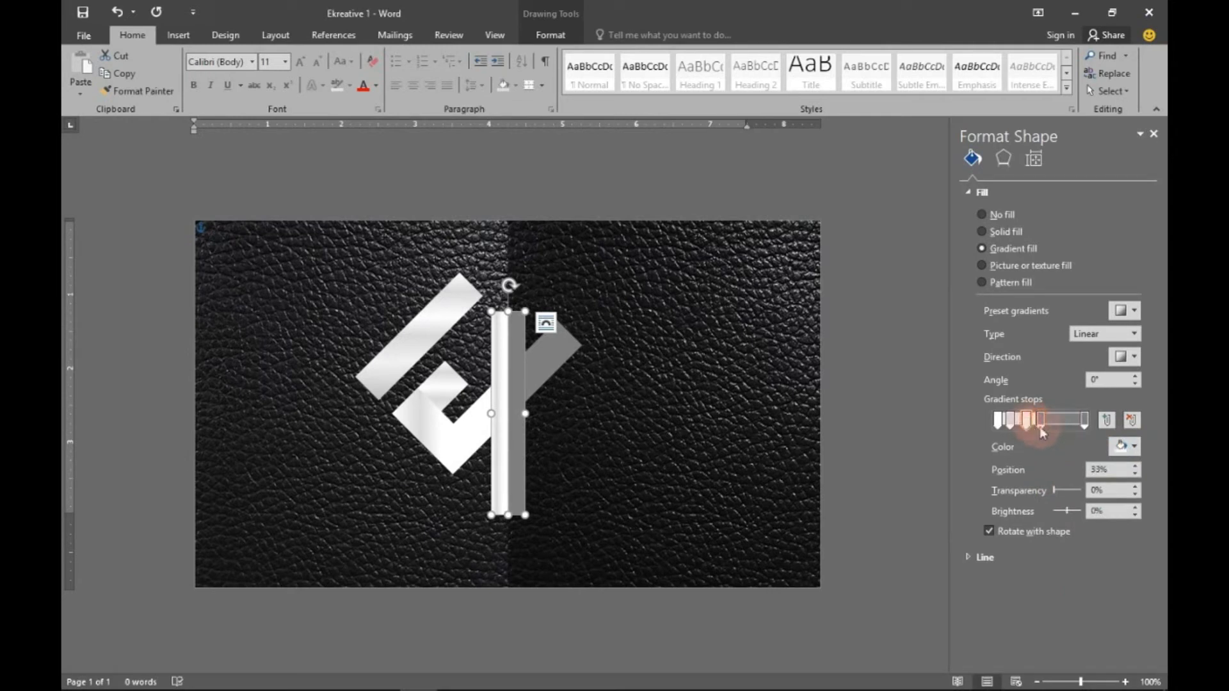
pyautogui.click(1122, 446)
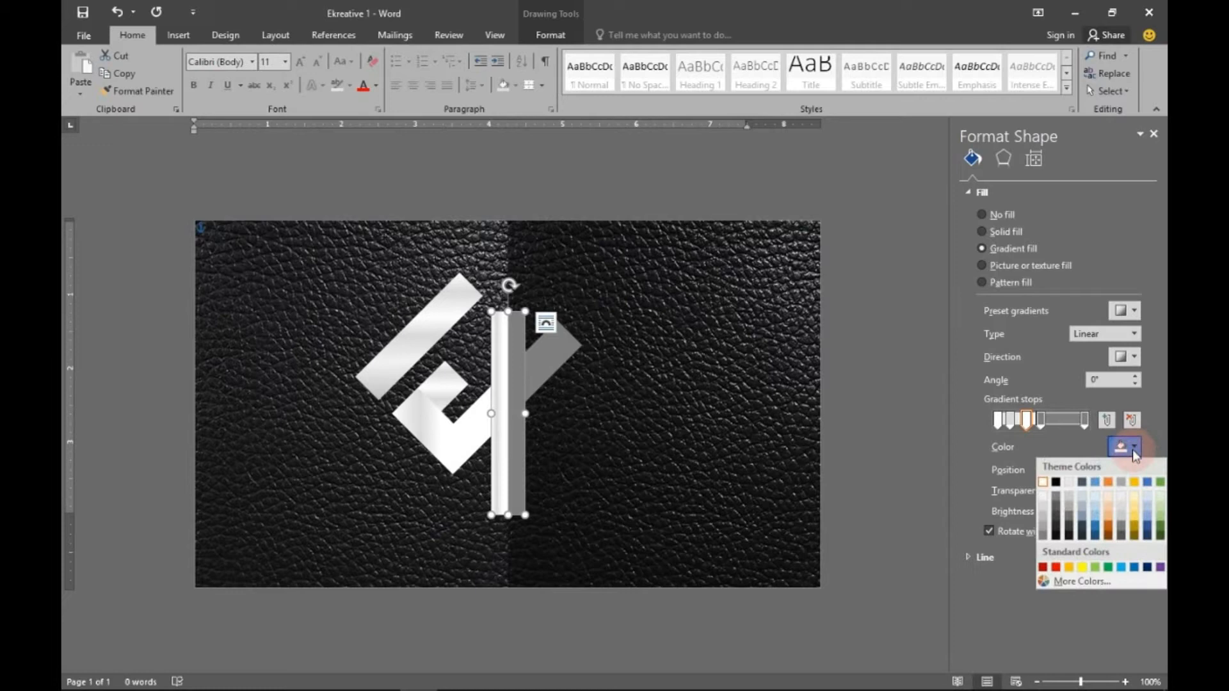
pyautogui.click(1043, 516)
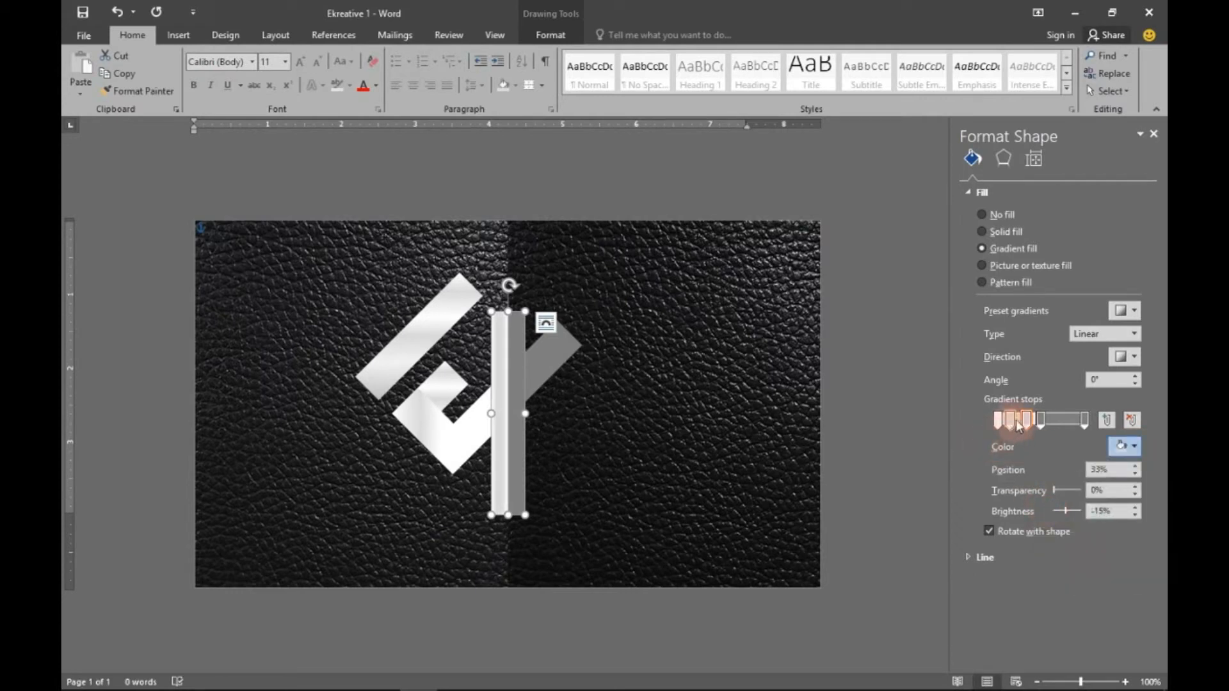
# - Move the upright rectangle up along the seam until its upper end is about level with the diagonal bar's top
pyautogui.click(862, 391)
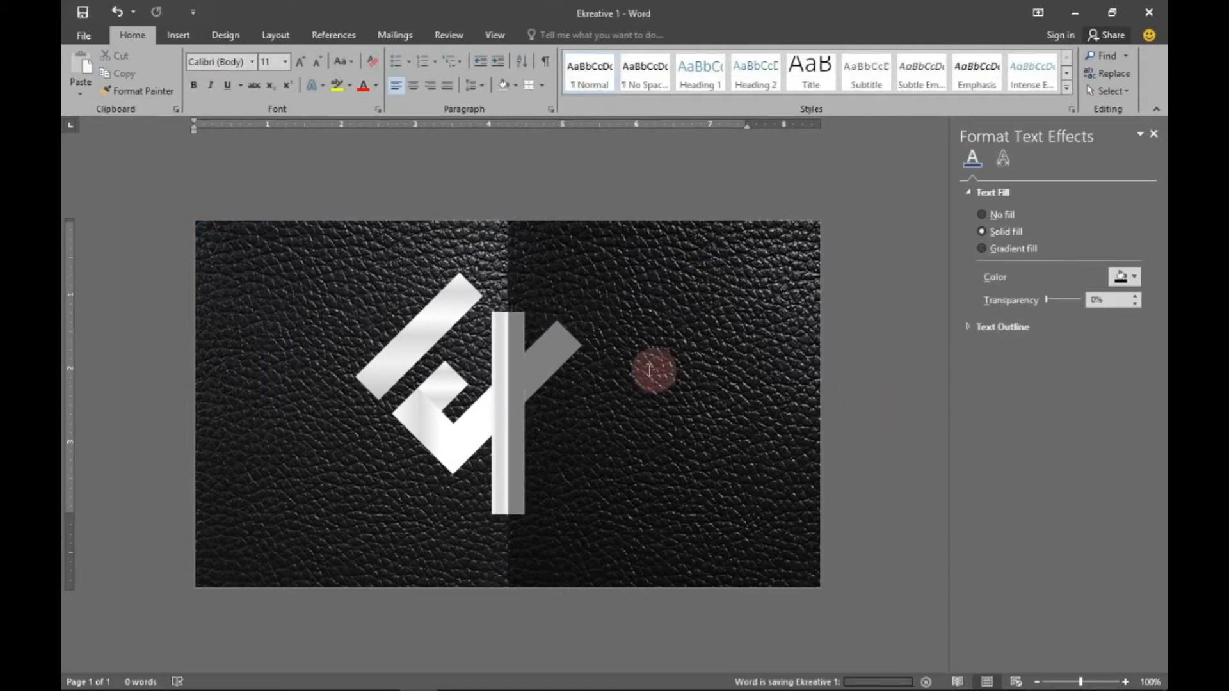
pyautogui.click(509, 336)
pyautogui.moveTo(510, 326)
pyautogui.mouseDown()
pyautogui.moveTo(505, 304)
pyautogui.moveTo(499, 327)
pyautogui.mouseUp()
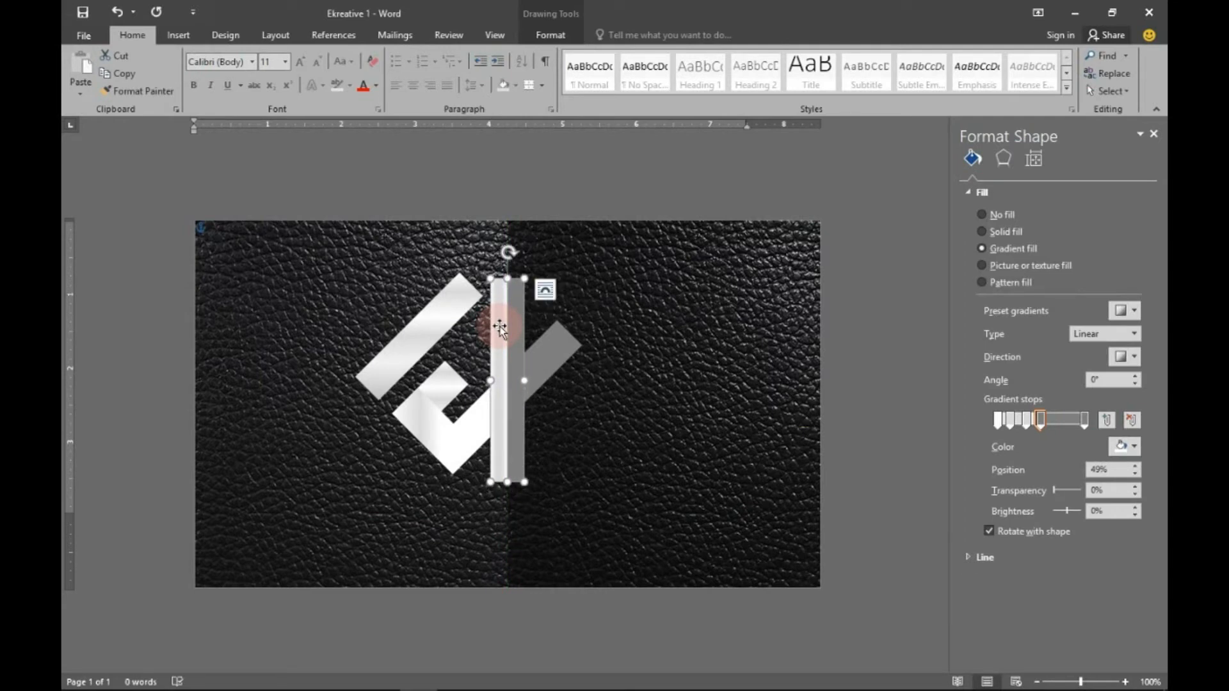
# - Duplicate the long diagonal silver rectangle and move the copy onto the empty leather on the dark half
pyautogui.click(459, 443)
pyautogui.click(411, 341)
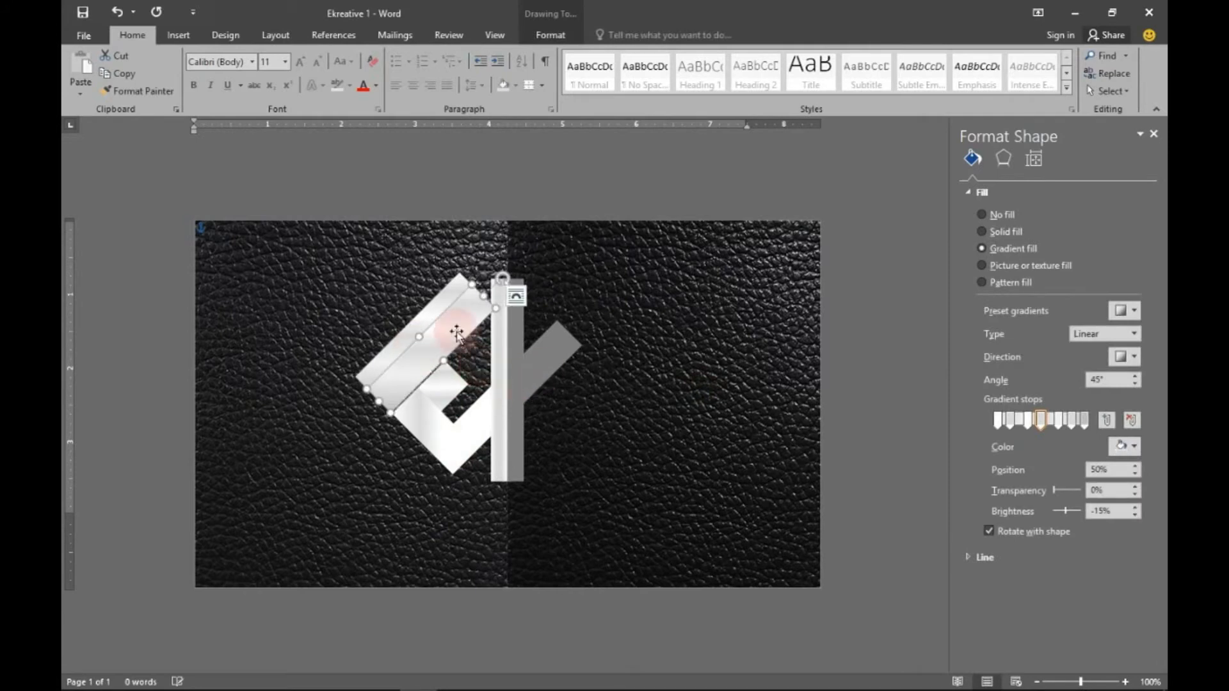
pyautogui.moveTo(442, 332); pyautogui.dragTo(680, 430)
# - Set the copied diagonal rectangle's rotation to -45°
pyautogui.rightClick(683, 439)
pyautogui.click(728, 405)
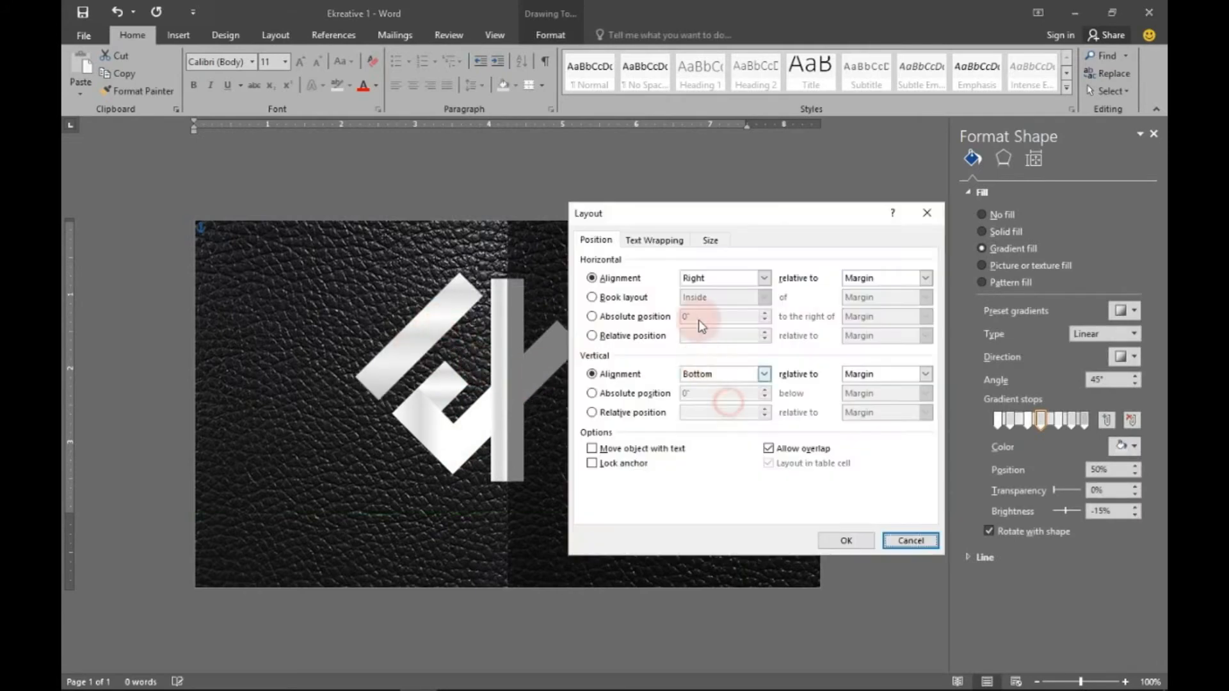
pyautogui.click(711, 240)
pyautogui.click(658, 390)
pyautogui.moveTo(652, 388); pyautogui.dragTo(640, 392)
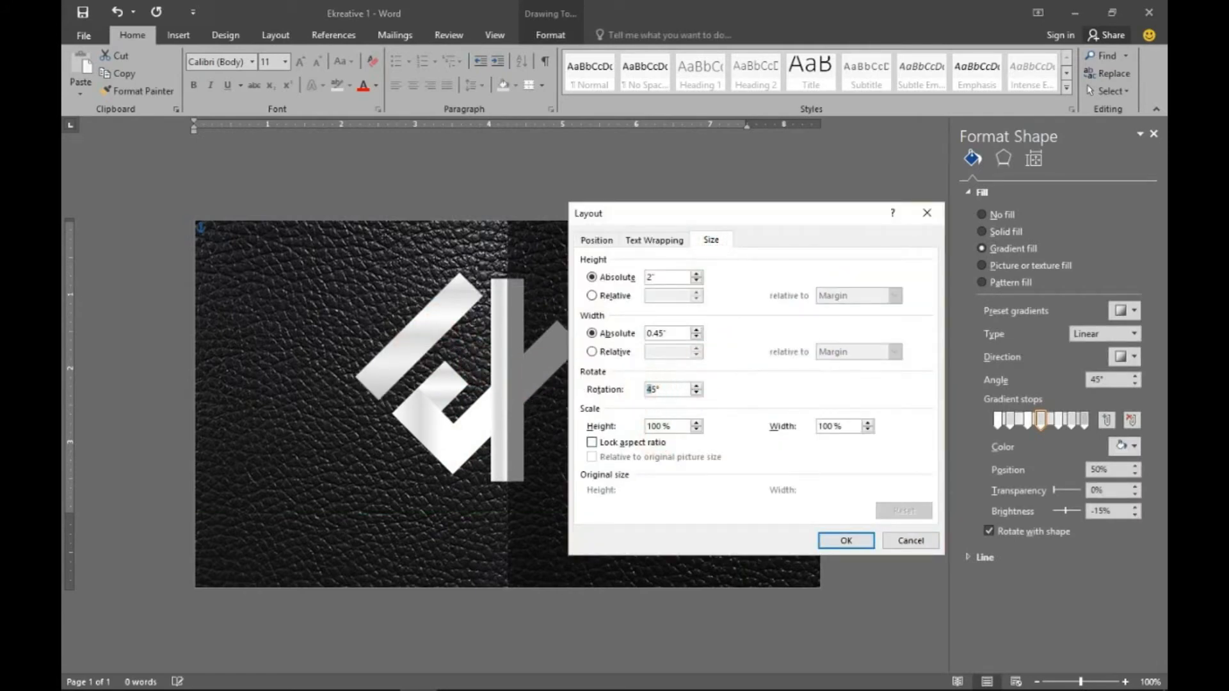
pyautogui.write('-45')
pyautogui.press('Return')
# - Place the rotated copy across the upright bar as the K's lower leg and reapply the white-to-dark-grey gradient fill
pyautogui.moveTo(656, 439); pyautogui.dragTo(534, 416)
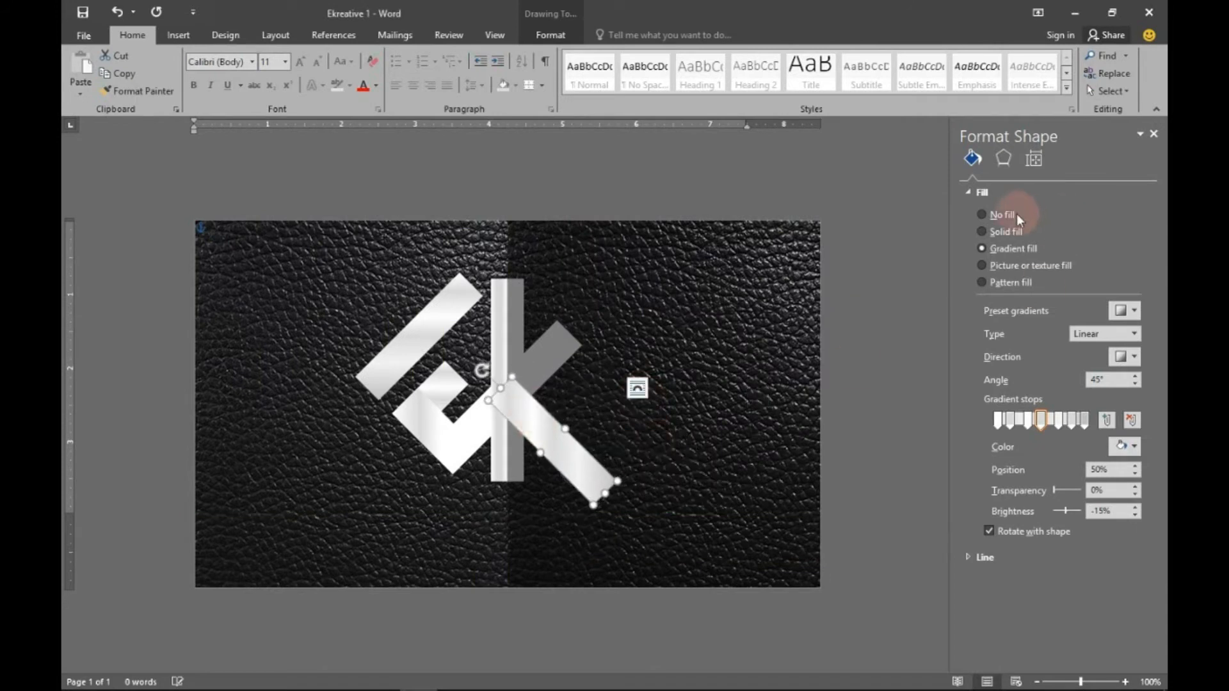
pyautogui.click(1005, 231)
pyautogui.click(998, 248)
pyautogui.moveTo(577, 456); pyautogui.dragTo(574, 455)
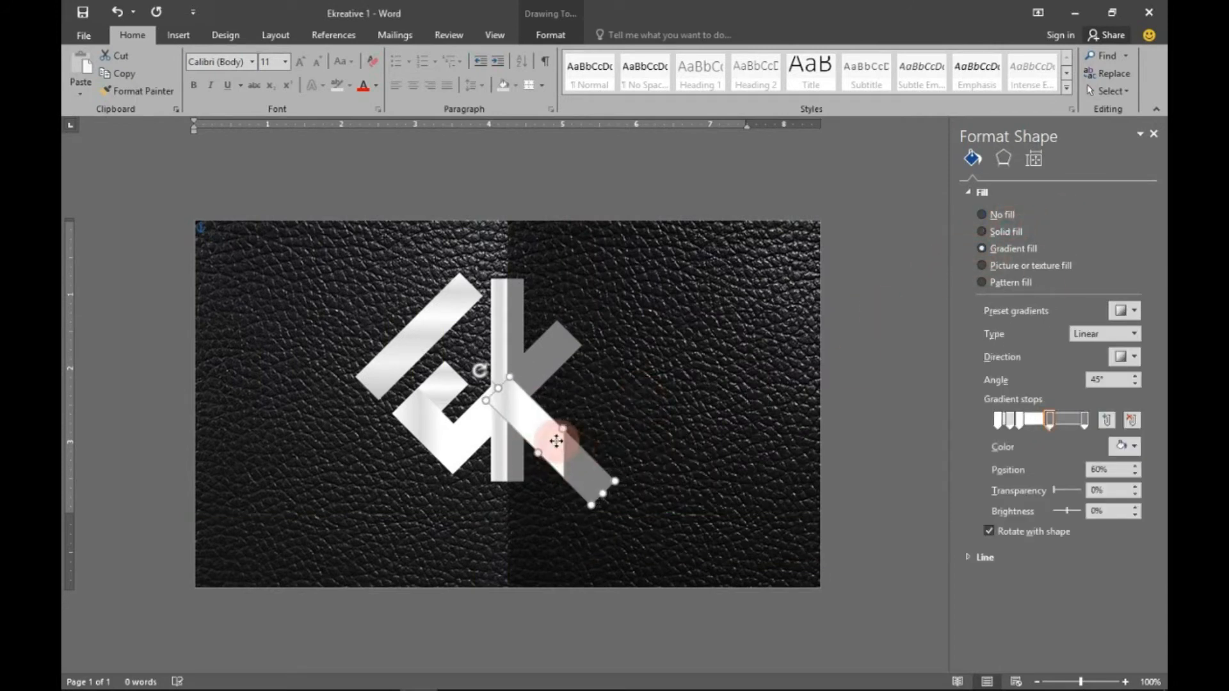
# - Colour the lower leg's 15% gradient stop white and the following stop dark grey, white at -50% brightness
pyautogui.click(1010, 421)
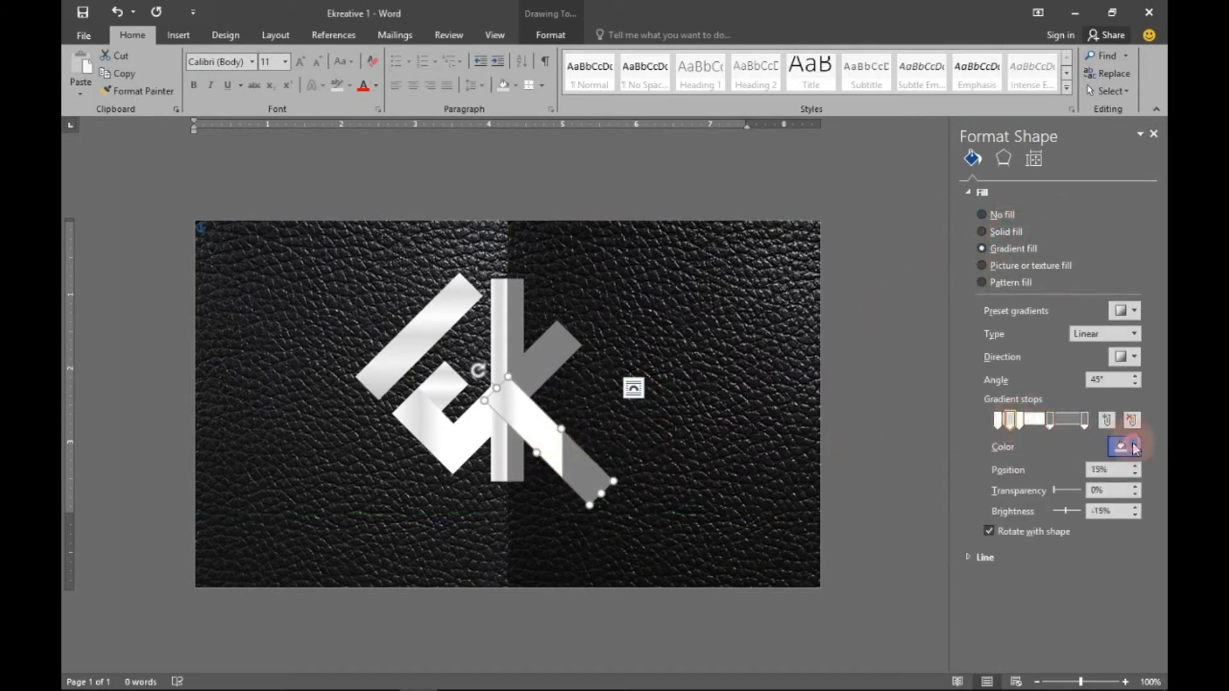
pyautogui.click(1132, 446)
pyautogui.click(1047, 487)
pyautogui.click(1020, 421)
pyautogui.click(1130, 451)
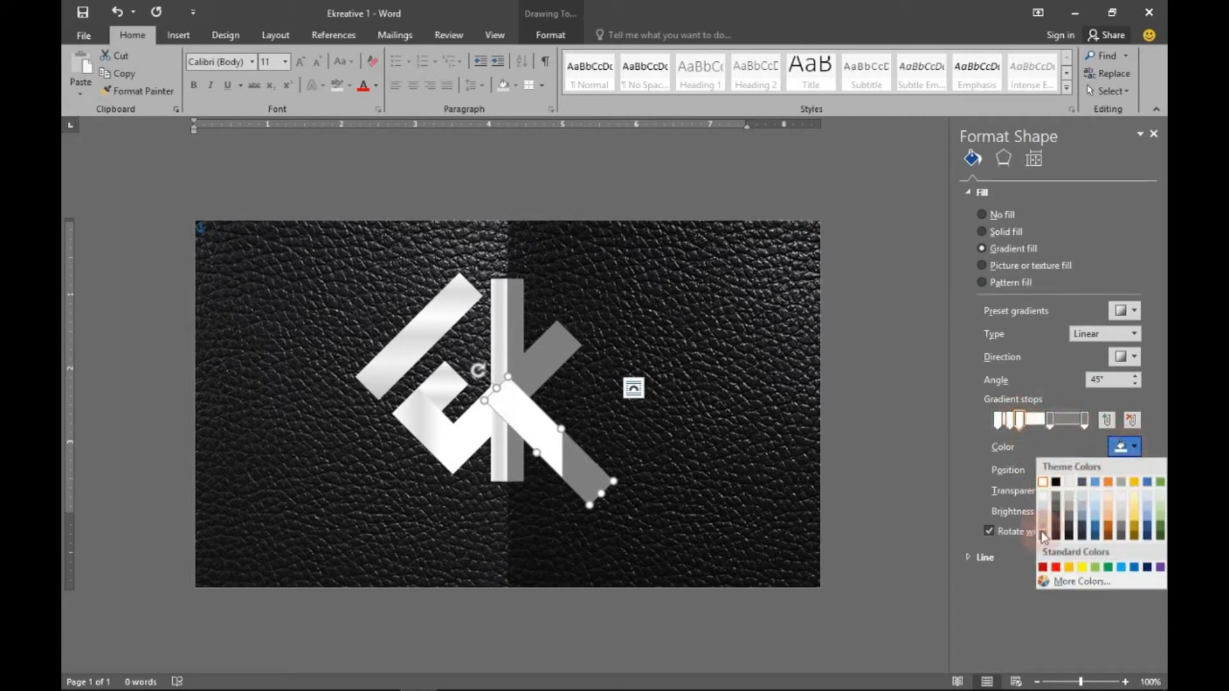
pyautogui.click(1046, 535)
# - Remove the two 50–60% gradient stops from the lower leg, leaving only its dark grey end stop beyond the first three
pyautogui.click(1051, 422)
pyautogui.click(1132, 420)
pyautogui.click(1132, 420)
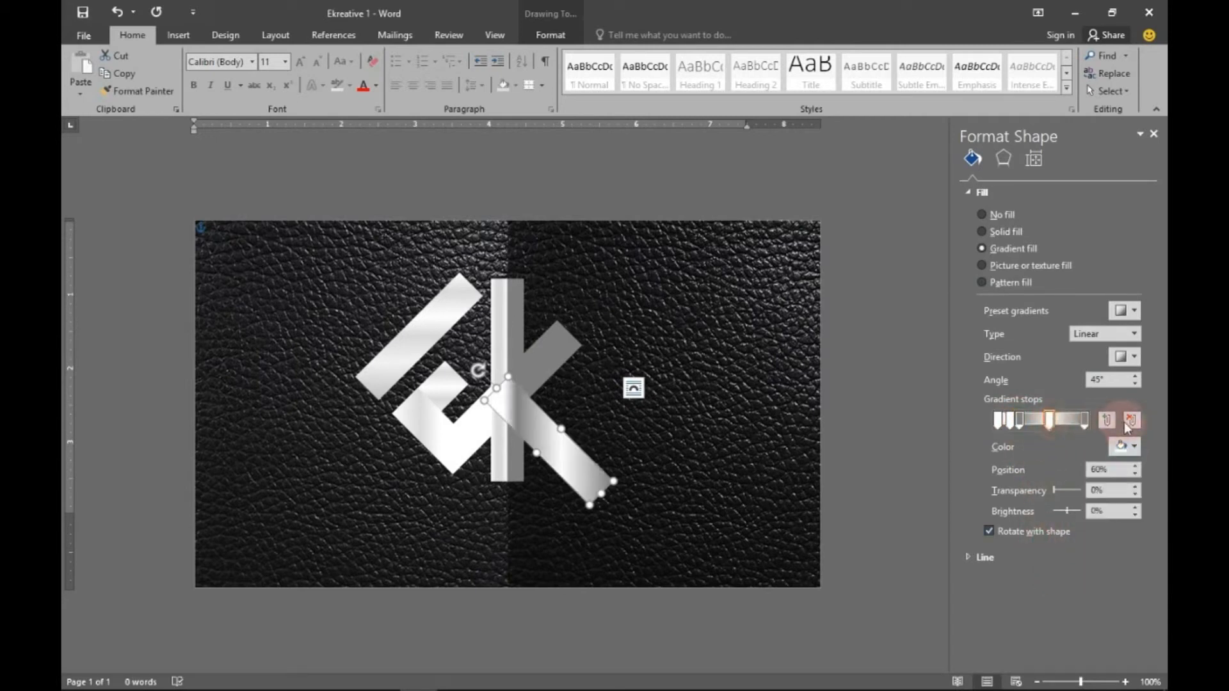
# - Set the lower leg's second white gradient stop to 14% and its first dark grey stop to 15%
pyautogui.click(1011, 423)
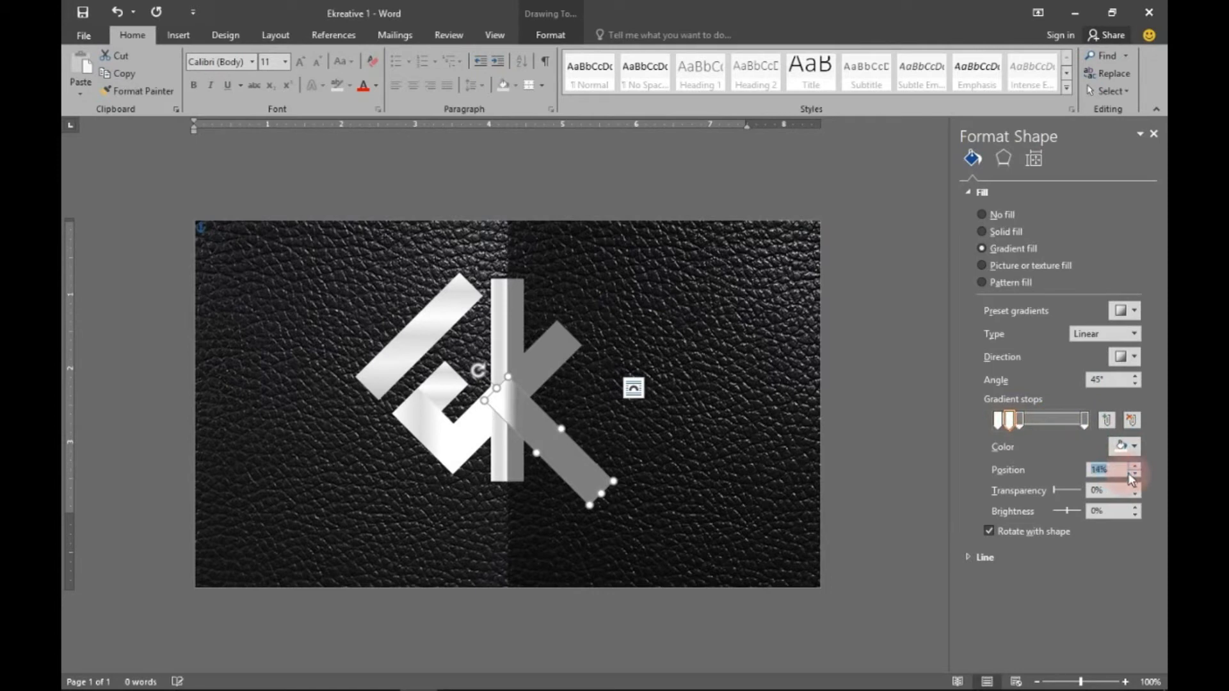
pyautogui.click(1019, 420)
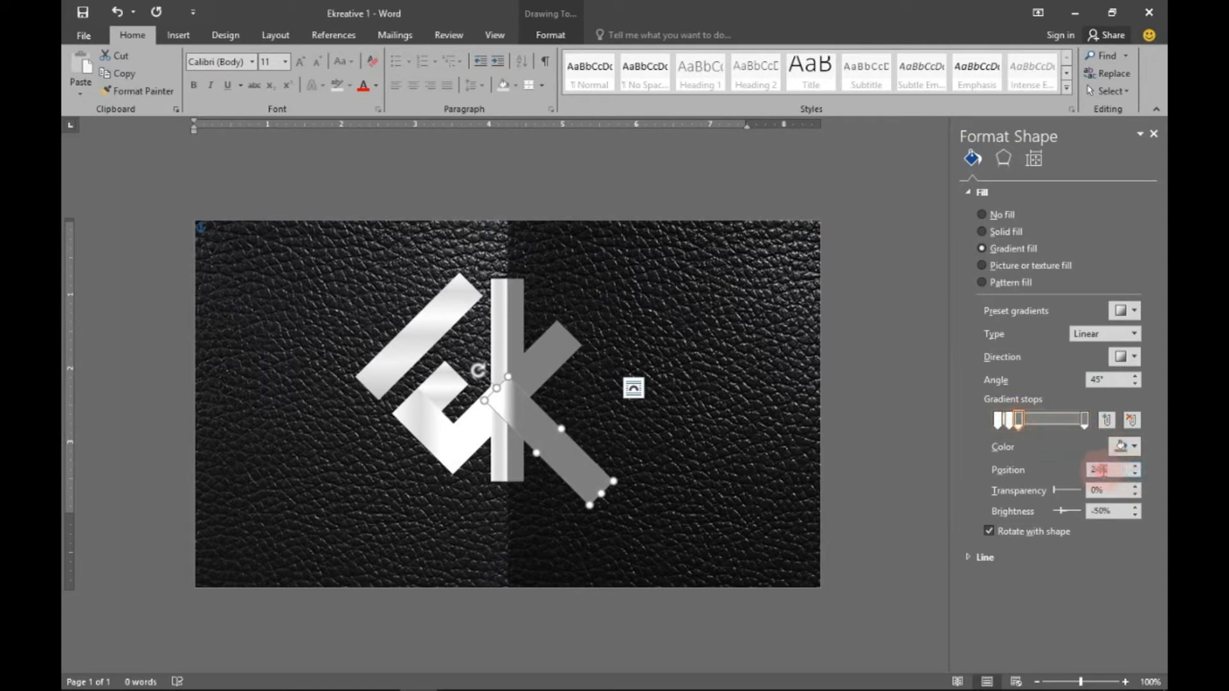
pyautogui.write('15')
pyautogui.press('Return')
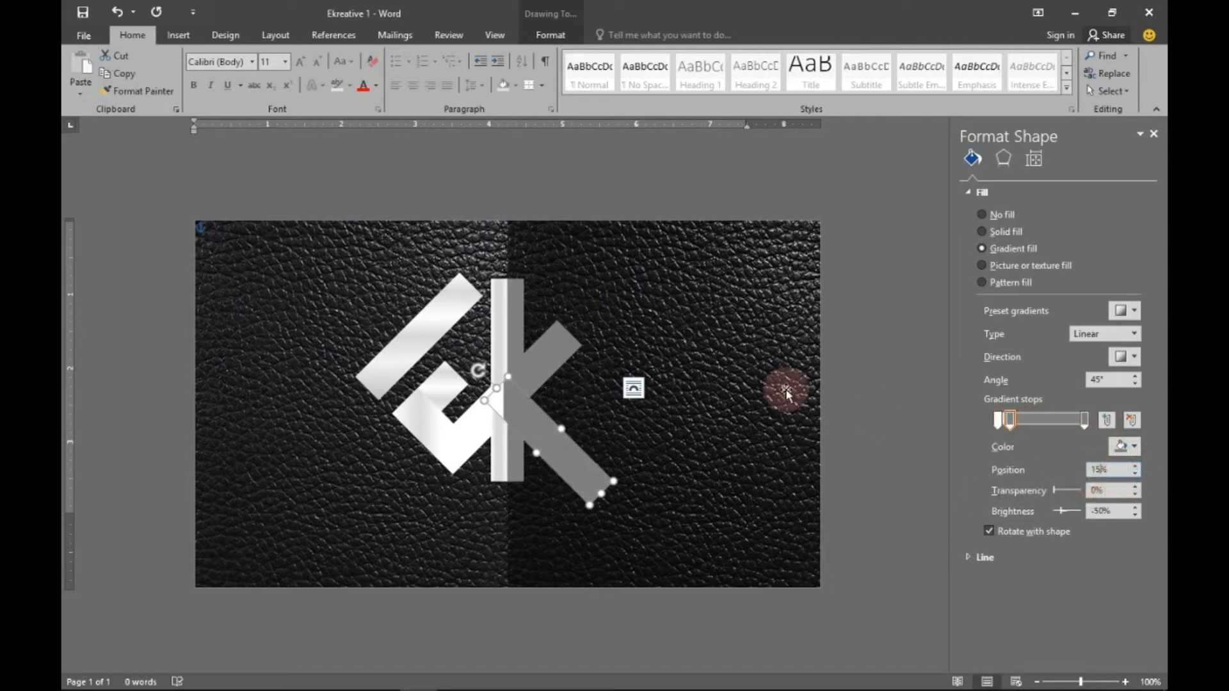
# - Nudge the lower leg up and inward so it meets the upper arm at the upright bar, forming a K
pyautogui.moveTo(520, 401); pyautogui.dragTo(524, 396)
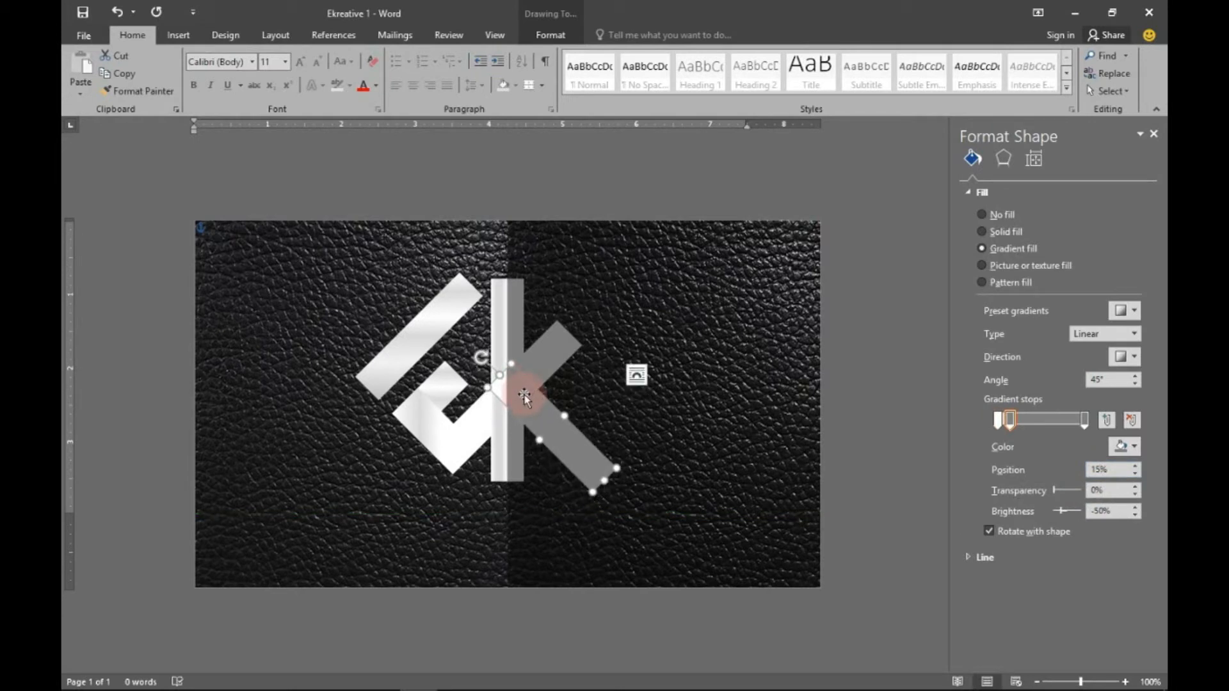
pyautogui.moveTo(605, 481); pyautogui.dragTo(600, 472)
pyautogui.click(917, 442)
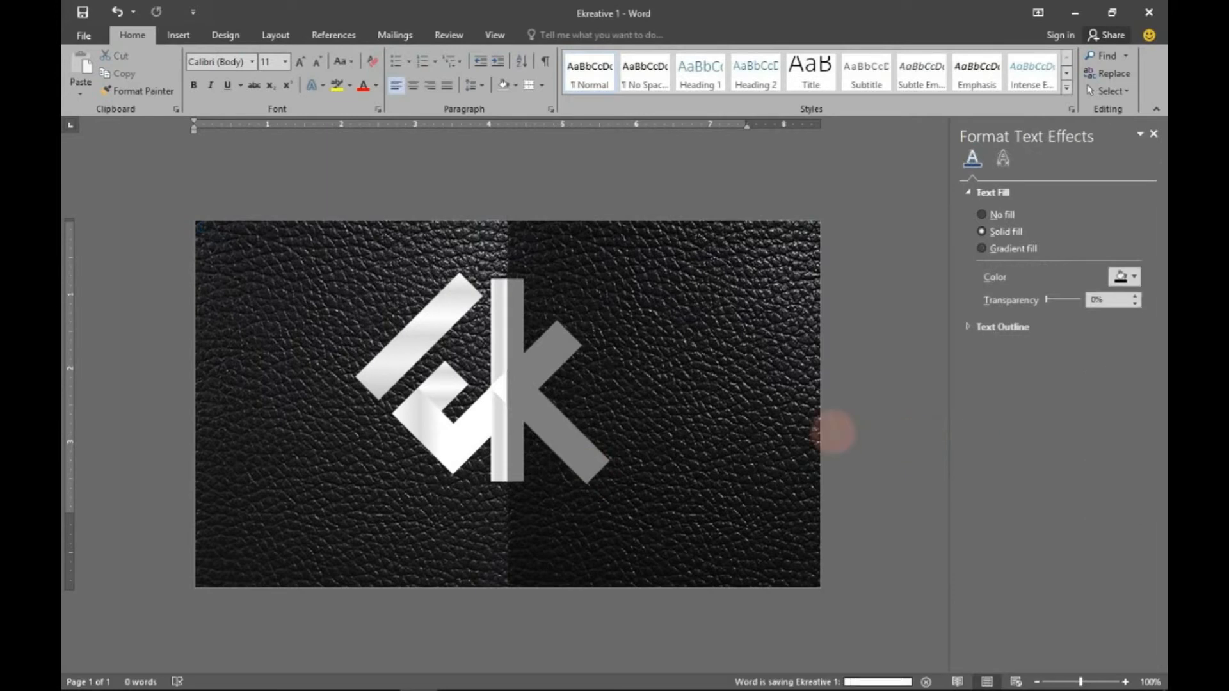
# - Bring the upright rectangle in front of the diagonal shapes
pyautogui.click(517, 333)
pyautogui.click(550, 35)
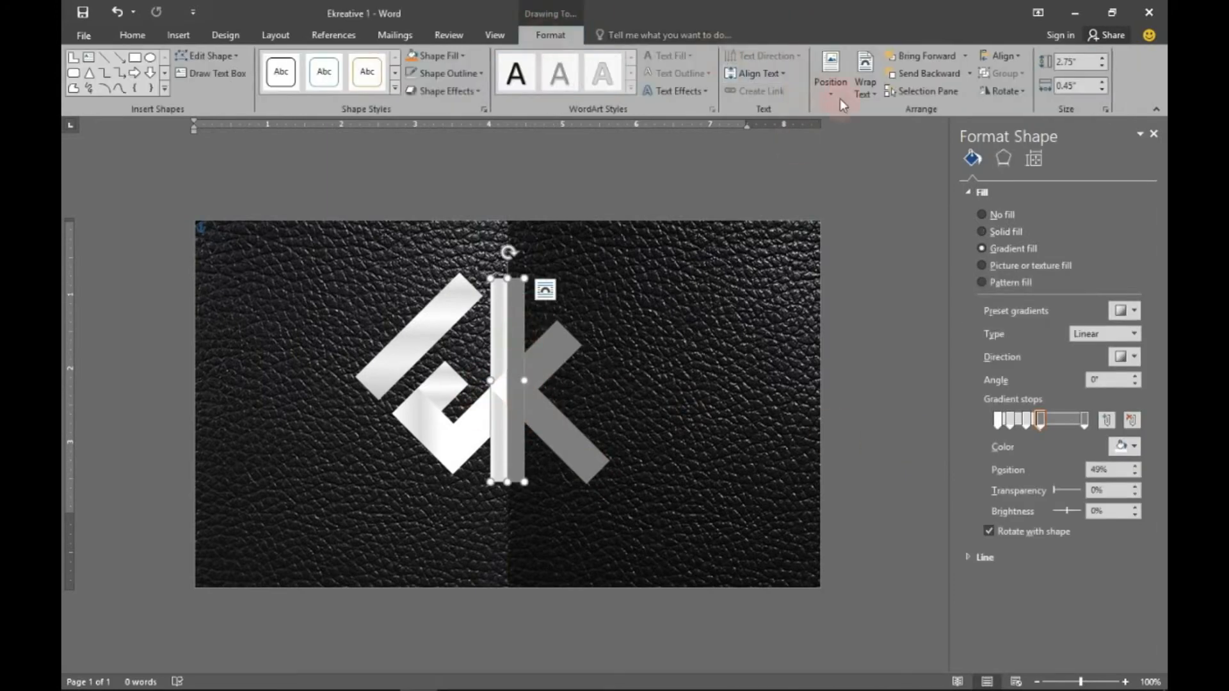
pyautogui.click(965, 57)
pyautogui.click(959, 93)
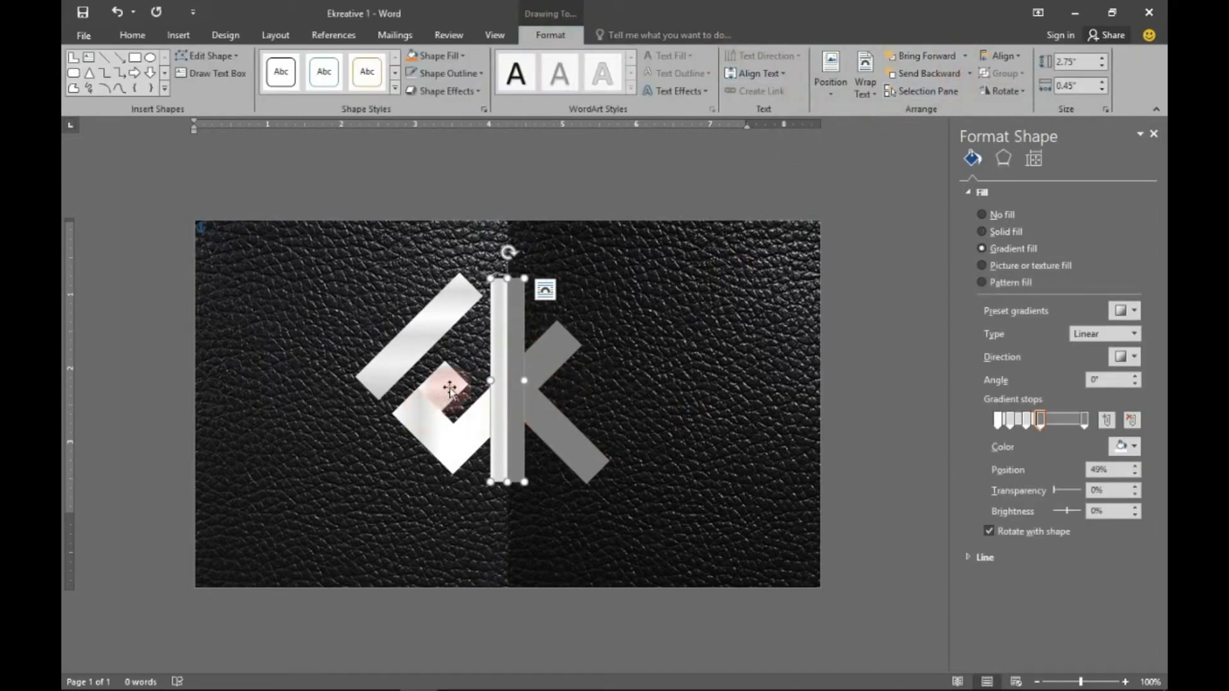
# - Bring the small rectangle, the L-shape and the upper diagonal bar to the front together
pyautogui.click(450, 388)
pyautogui.keyDown('ctrl'); pyautogui.click(462, 439); pyautogui.keyUp('ctrl')
pyautogui.keyDown('ctrl'); pyautogui.click(433, 346); pyautogui.keyUp('ctrl')
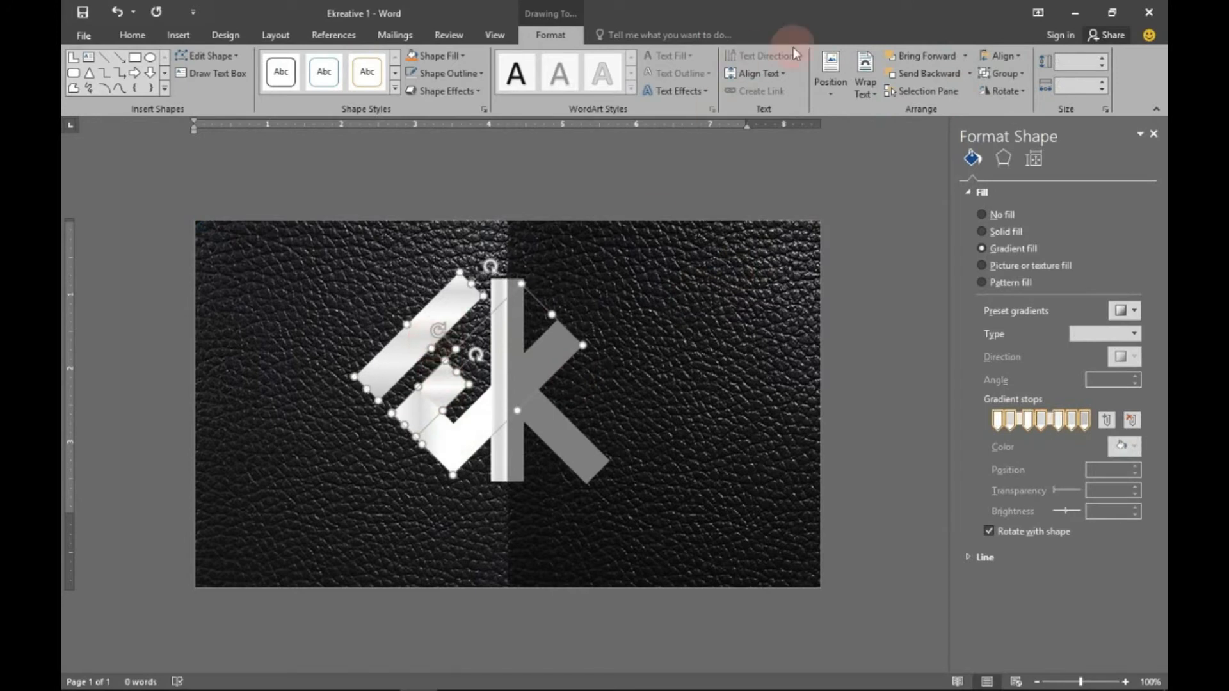
pyautogui.click(964, 56)
pyautogui.click(957, 90)
pyautogui.click(907, 313)
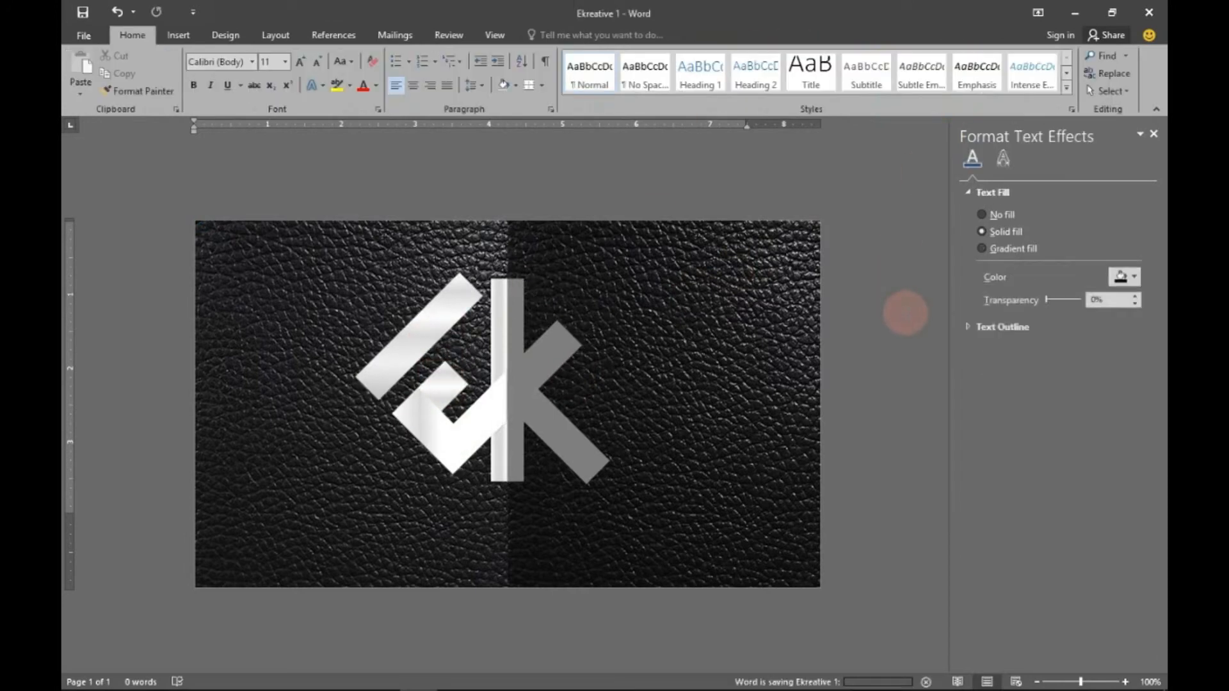
# - Give all five logo shapes together a slanted top bevel 13 pt wide
pyautogui.click(412, 357)
pyautogui.keyDown('ctrl'); pyautogui.click(438, 403); pyautogui.keyUp('ctrl')
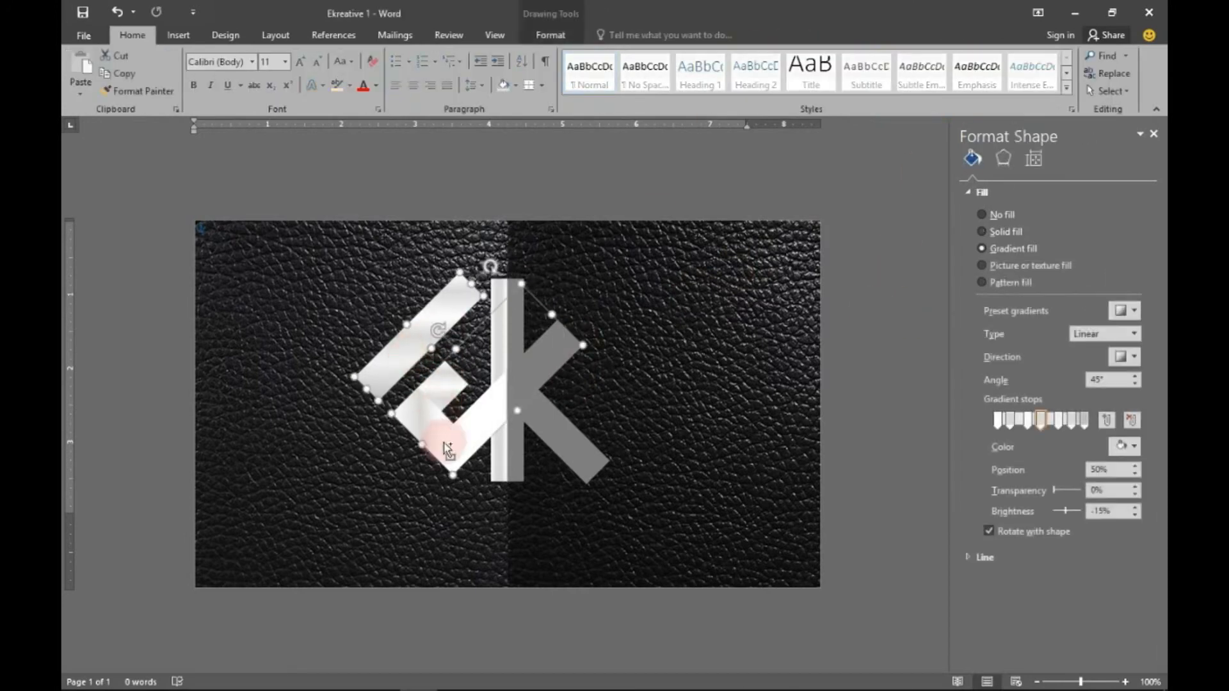
pyautogui.keyDown('ctrl'); pyautogui.click(447, 444); pyautogui.keyUp('ctrl')
pyautogui.keyDown('ctrl'); pyautogui.click(443, 398); pyautogui.keyUp('ctrl')
pyautogui.keyDown('ctrl'); pyautogui.click(456, 435); pyautogui.keyUp('ctrl')
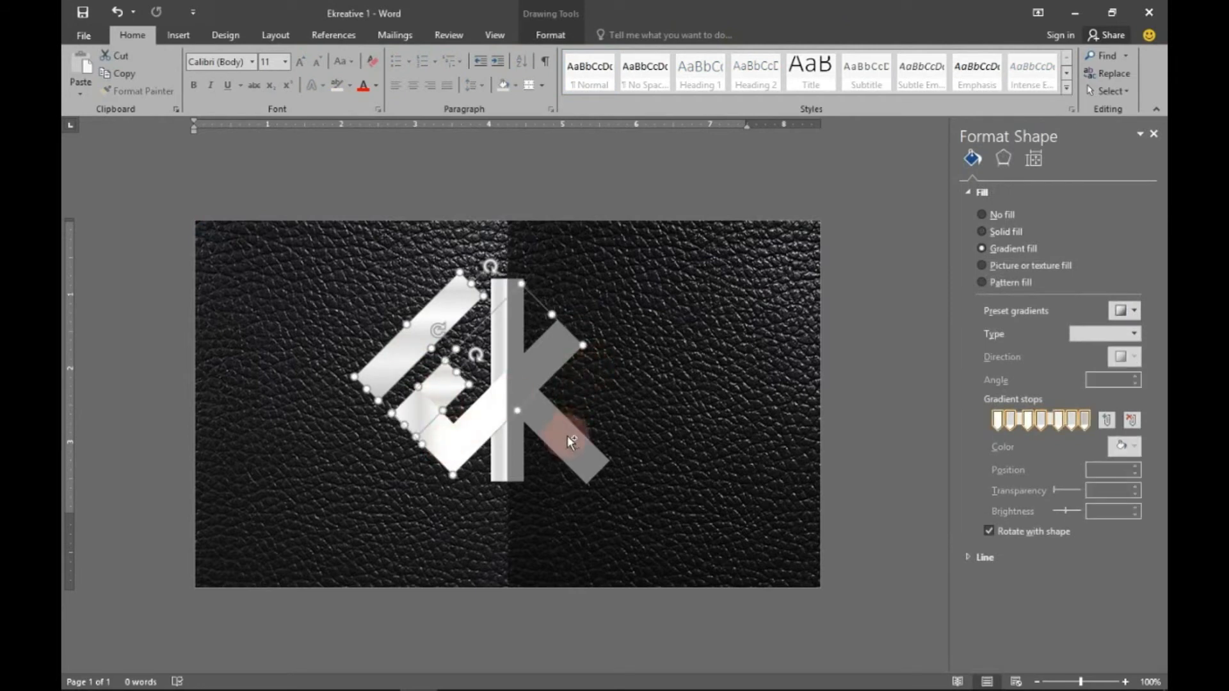
pyautogui.keyDown('ctrl'); pyautogui.click(510, 348); pyautogui.keyUp('ctrl')
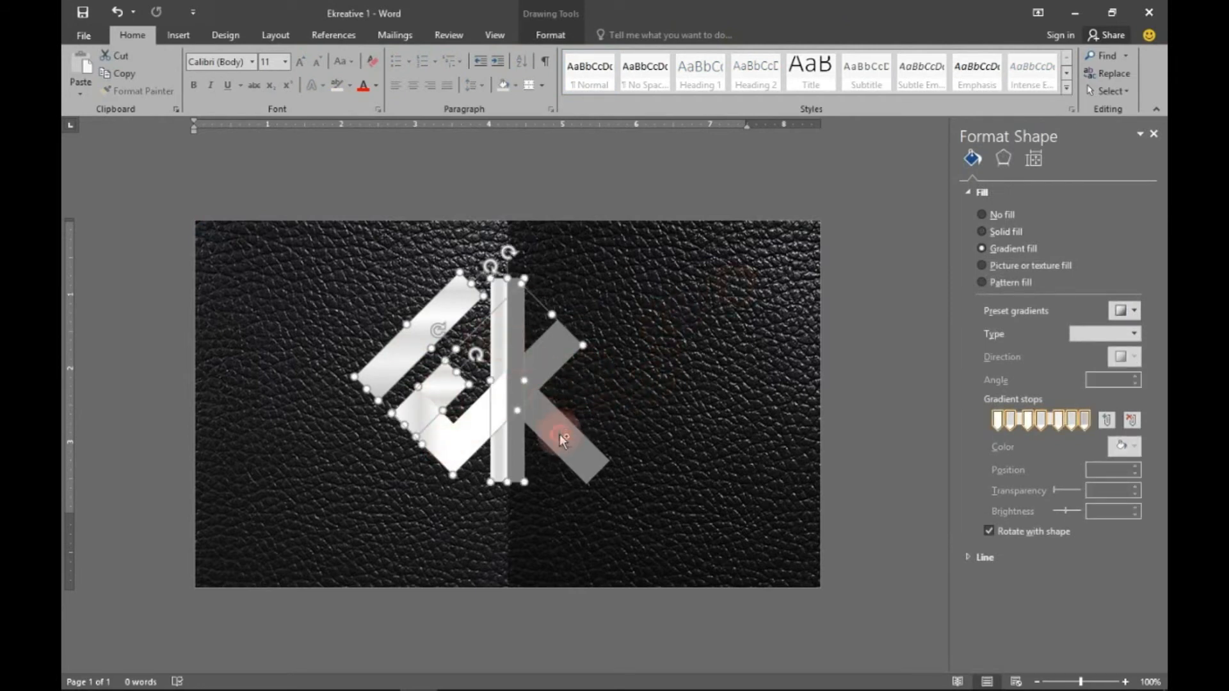
pyautogui.keyDown('ctrl'); pyautogui.click(557, 431); pyautogui.keyUp('ctrl')
pyautogui.click(1003, 158)
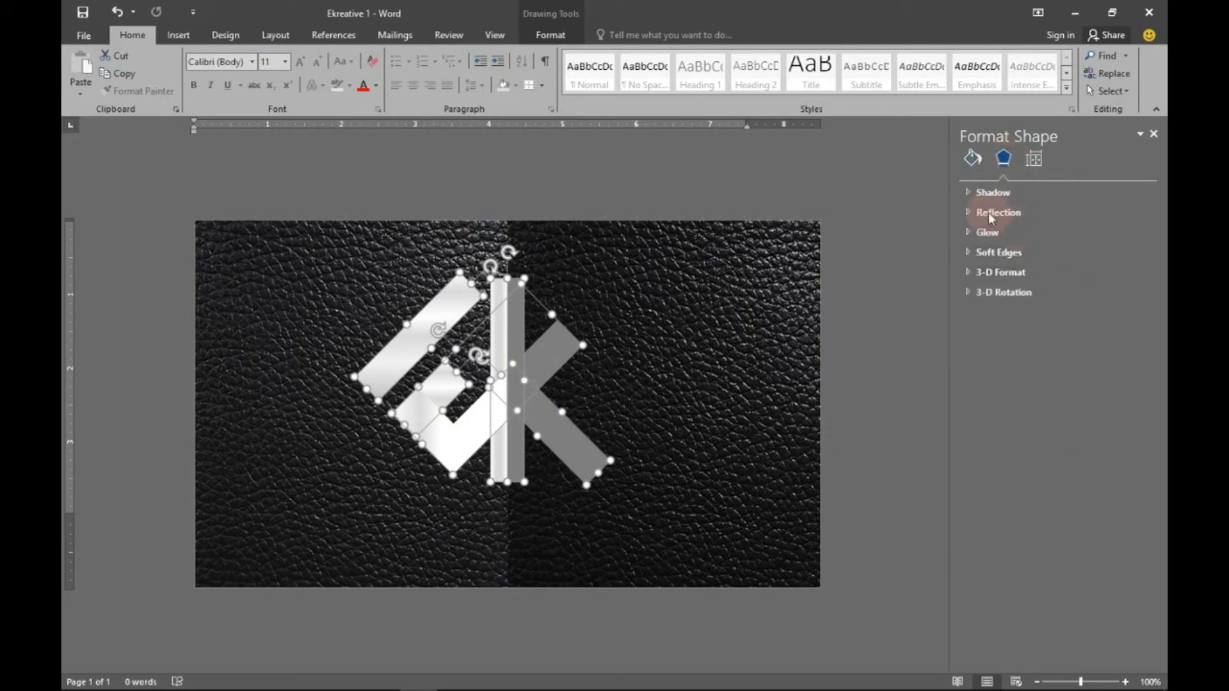
pyautogui.click(968, 273)
pyautogui.click(1008, 316)
pyautogui.click(1143, 431)
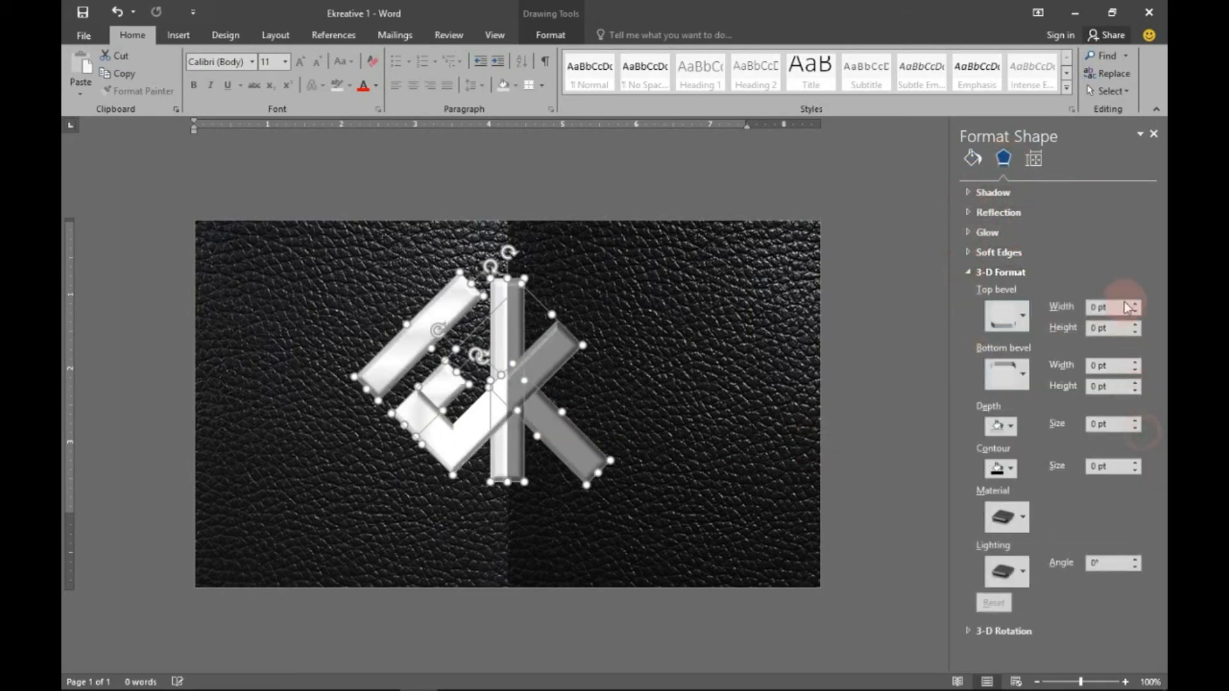
# - Set the selected logo shapes' top bevel height to 0.5 pt
pyautogui.click(1136, 331)
pyautogui.click(1135, 331)
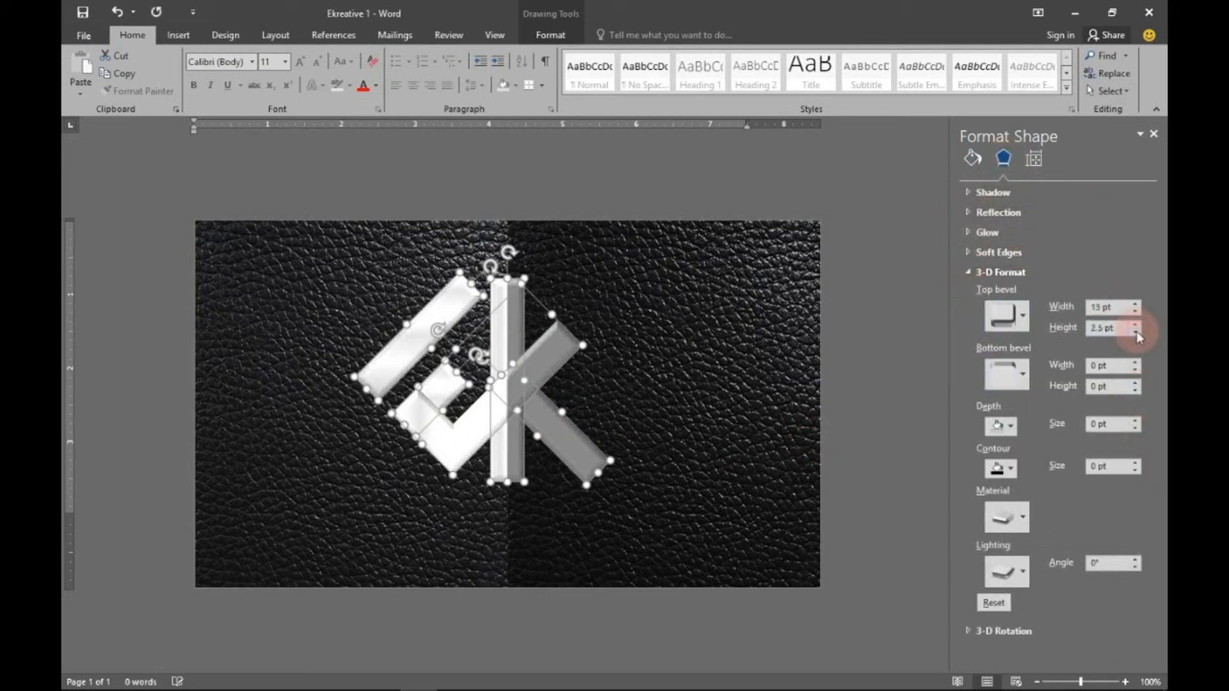
pyautogui.click(1135, 332)
# - Set the selected shapes' 3-D depth size to 50 pt and choose the second Standard material
pyautogui.click(1117, 424)
pyautogui.click(1010, 518)
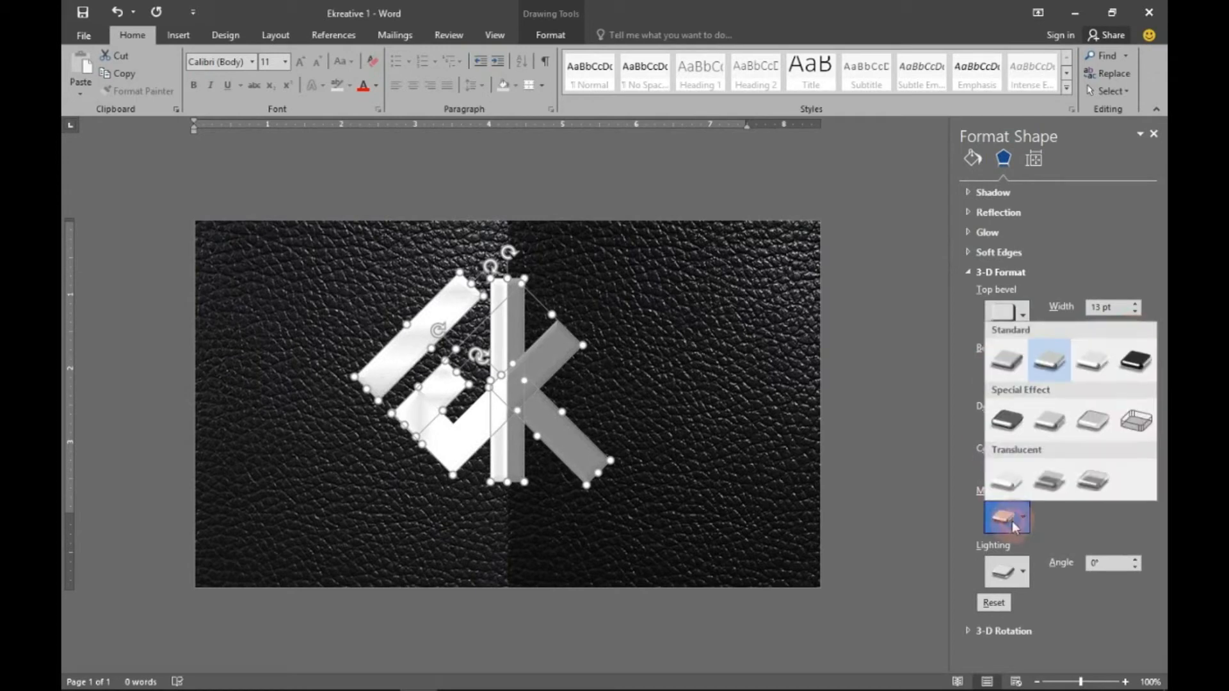
pyautogui.click(962, 505)
pyautogui.click(1001, 425)
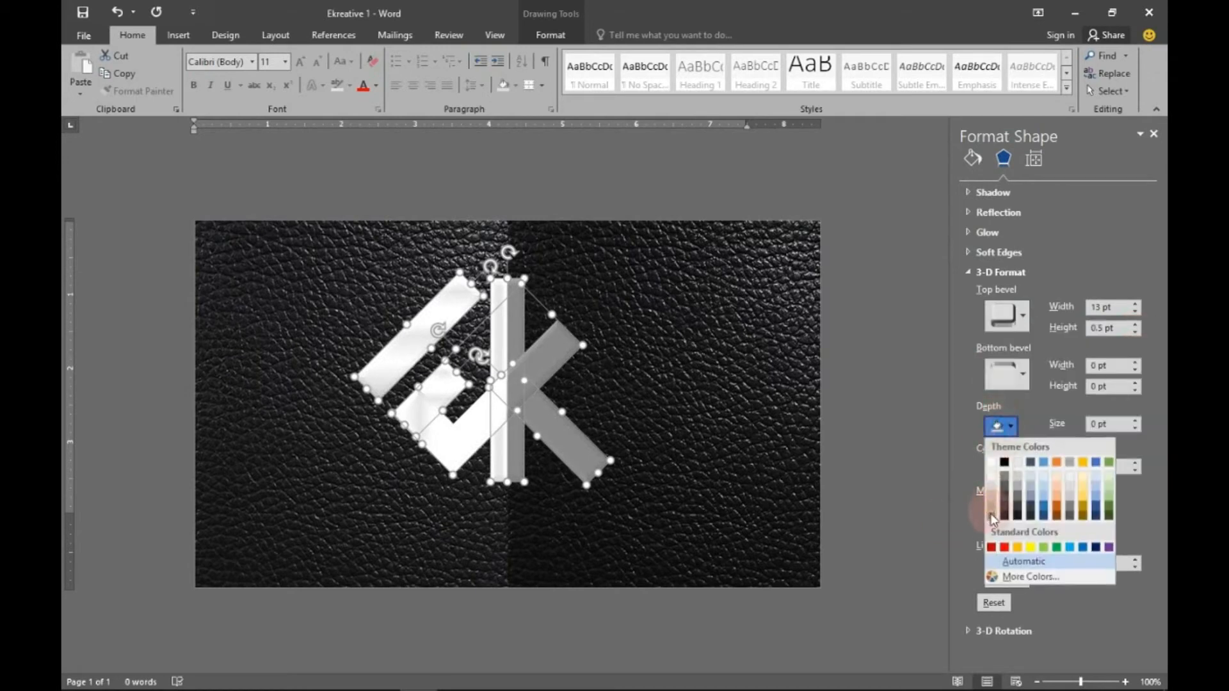
pyautogui.click(1101, 425)
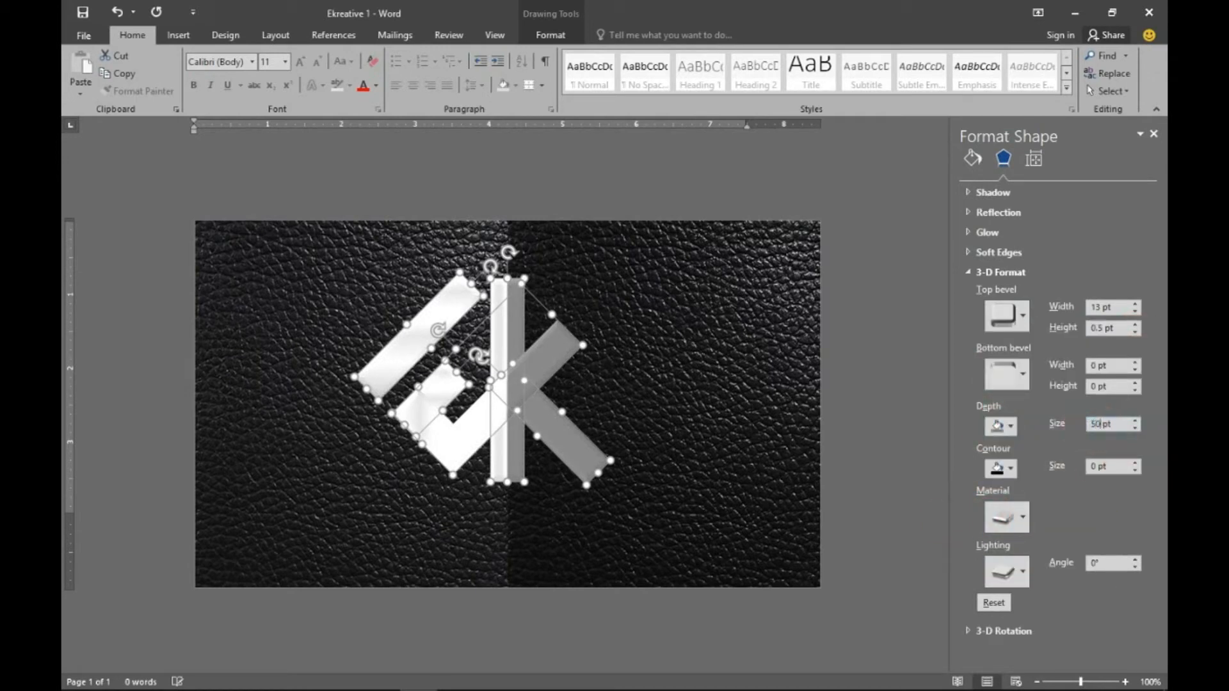
pyautogui.write('50')
pyautogui.click(1006, 518)
pyautogui.click(1050, 352)
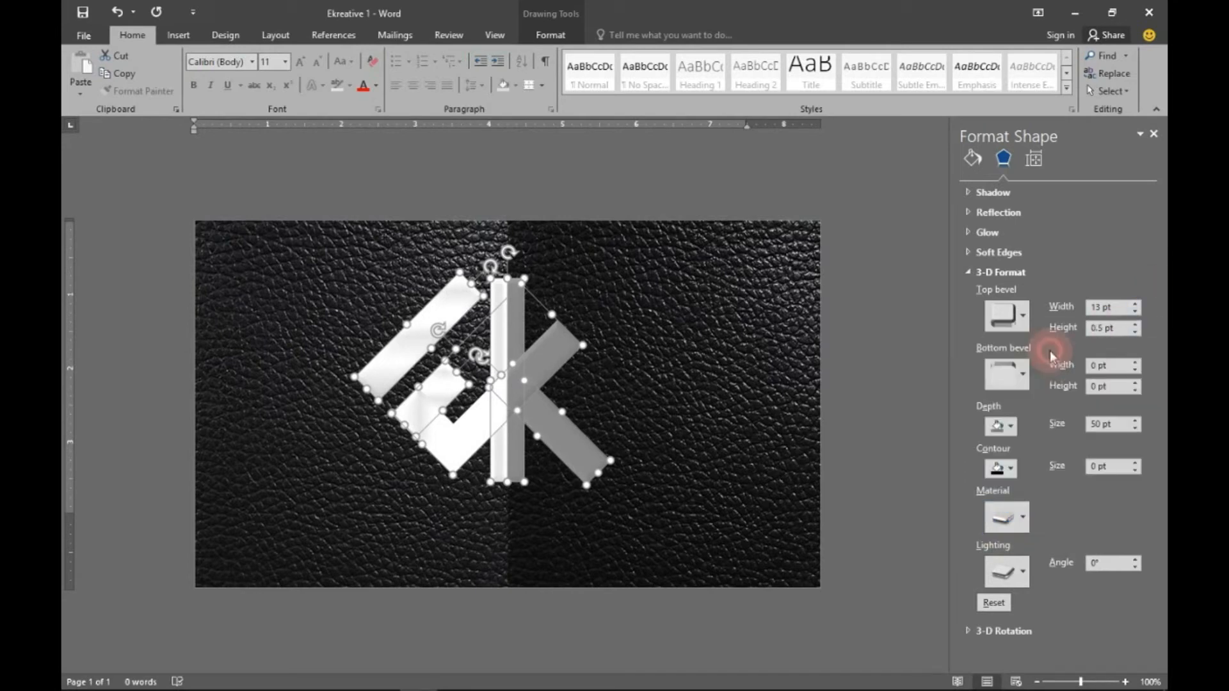
# - Apply a different 3-D lighting preset to all five selected logo shapes
pyautogui.click(1006, 572)
pyautogui.click(1106, 469)
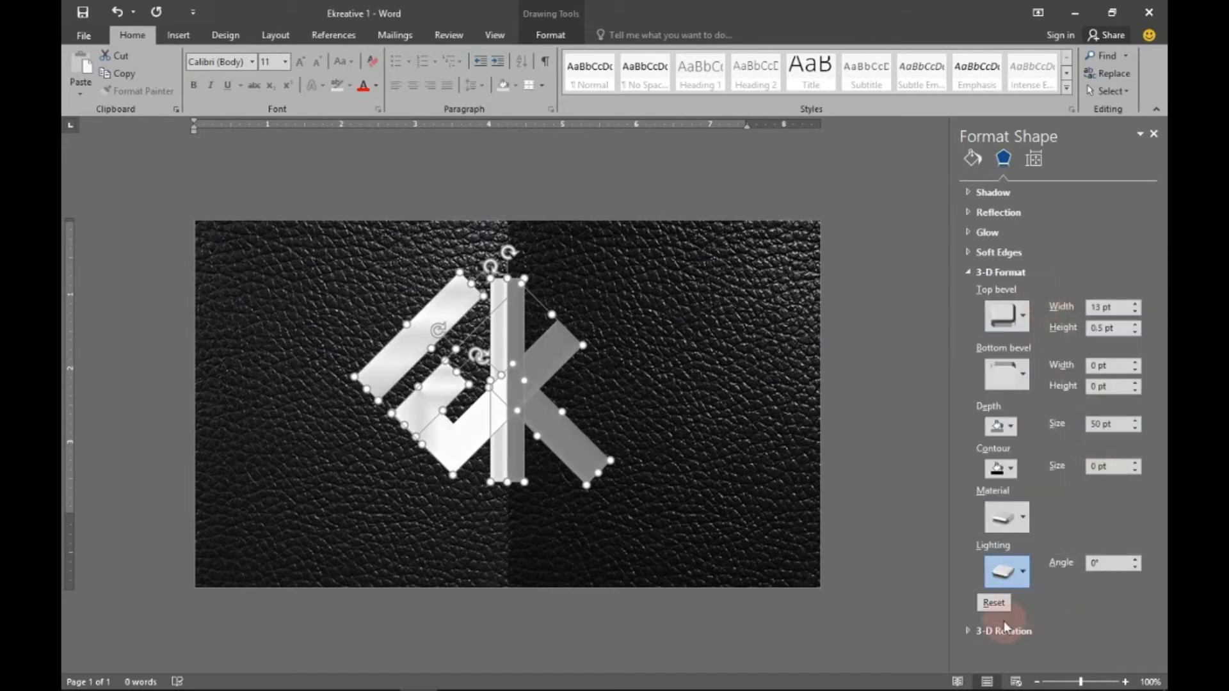
# - Narrow the selection to the upper diagonal E bar and the small rectangle, and apply the third Oblique 3-D rotation preset
pyautogui.click(967, 272)
pyautogui.click(963, 293)
pyautogui.click(1107, 320)
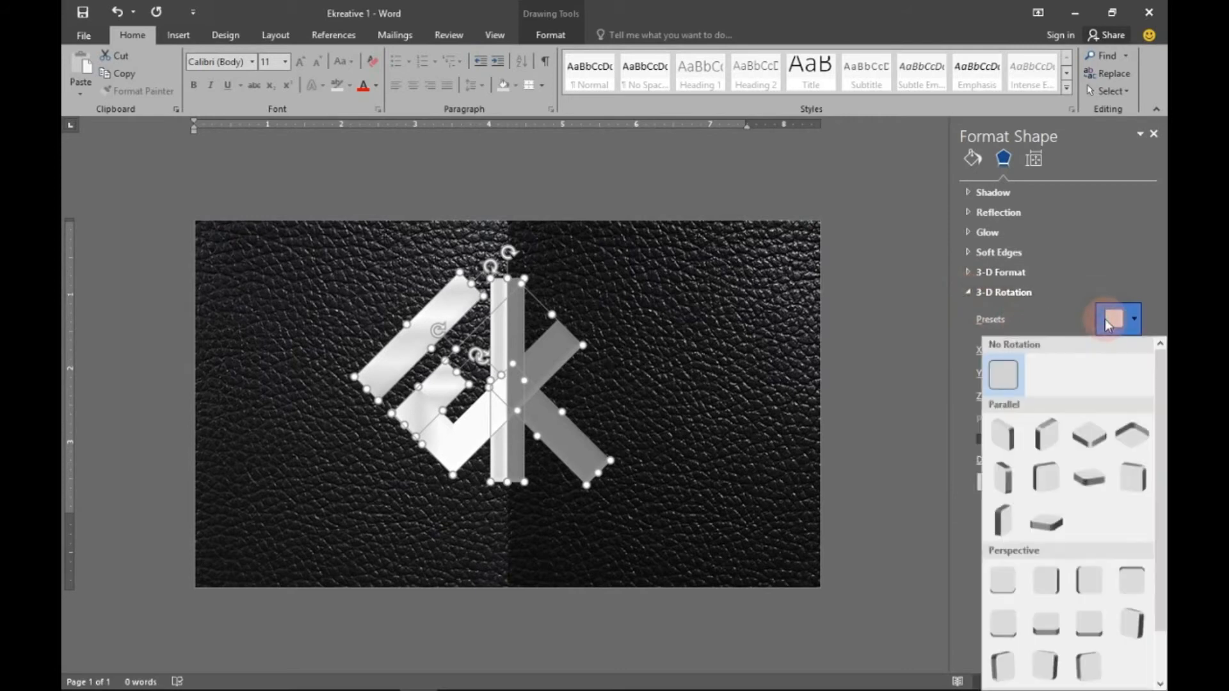
pyautogui.scroll(-1, 1113, 512)
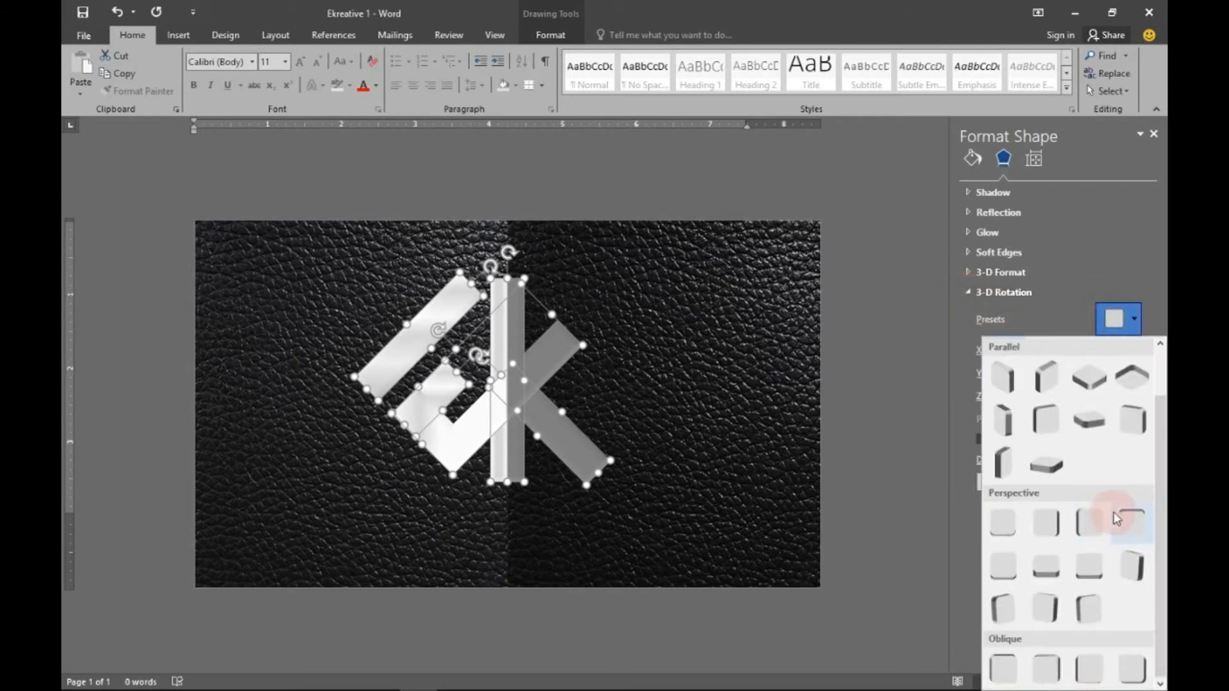
pyautogui.click(553, 363)
pyautogui.keyDown('shift'); pyautogui.click(547, 422); pyautogui.keyUp('shift')
pyautogui.keyDown('shift'); pyautogui.click(505, 355); pyautogui.keyUp('shift')
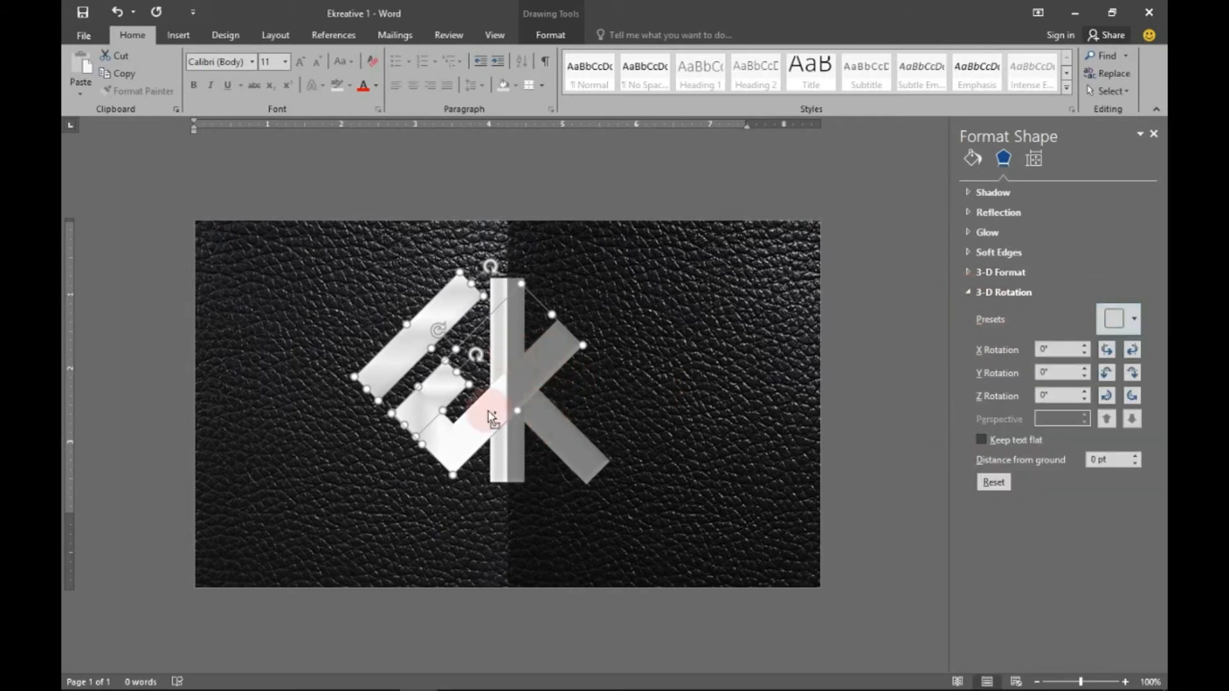
pyautogui.keyDown('shift'); pyautogui.click(491, 417); pyautogui.keyUp('shift')
pyautogui.click(1117, 318)
pyautogui.scroll(-1, 1093, 559)
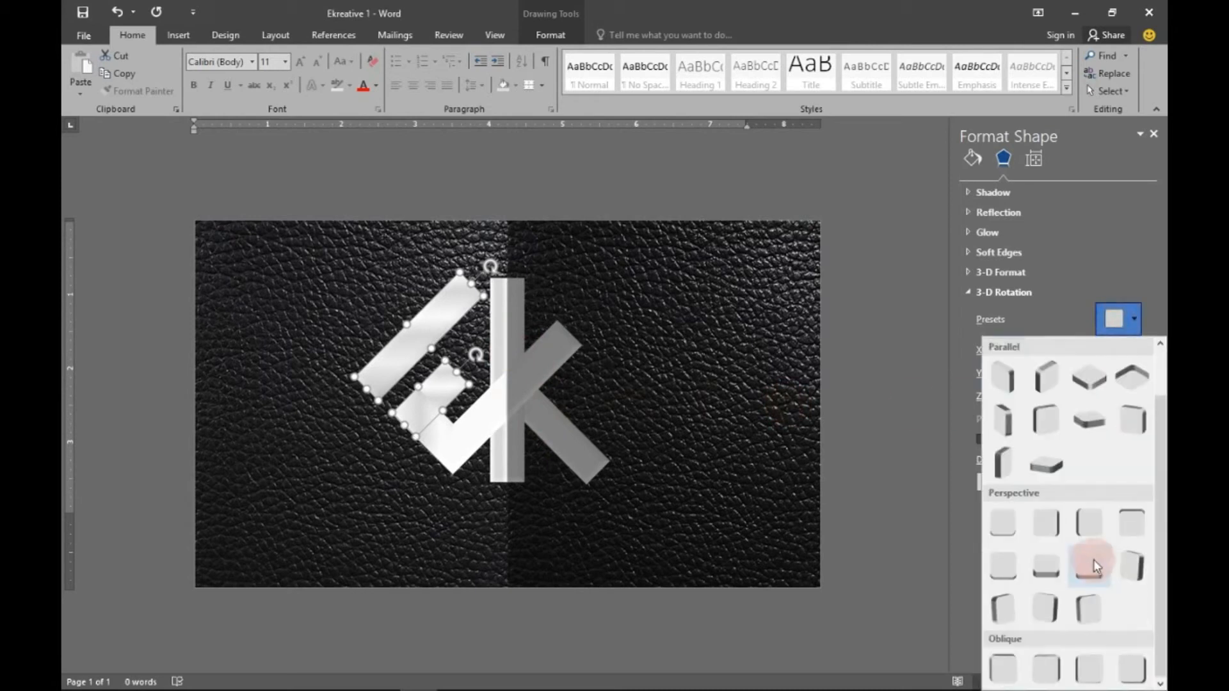
pyautogui.click(1092, 667)
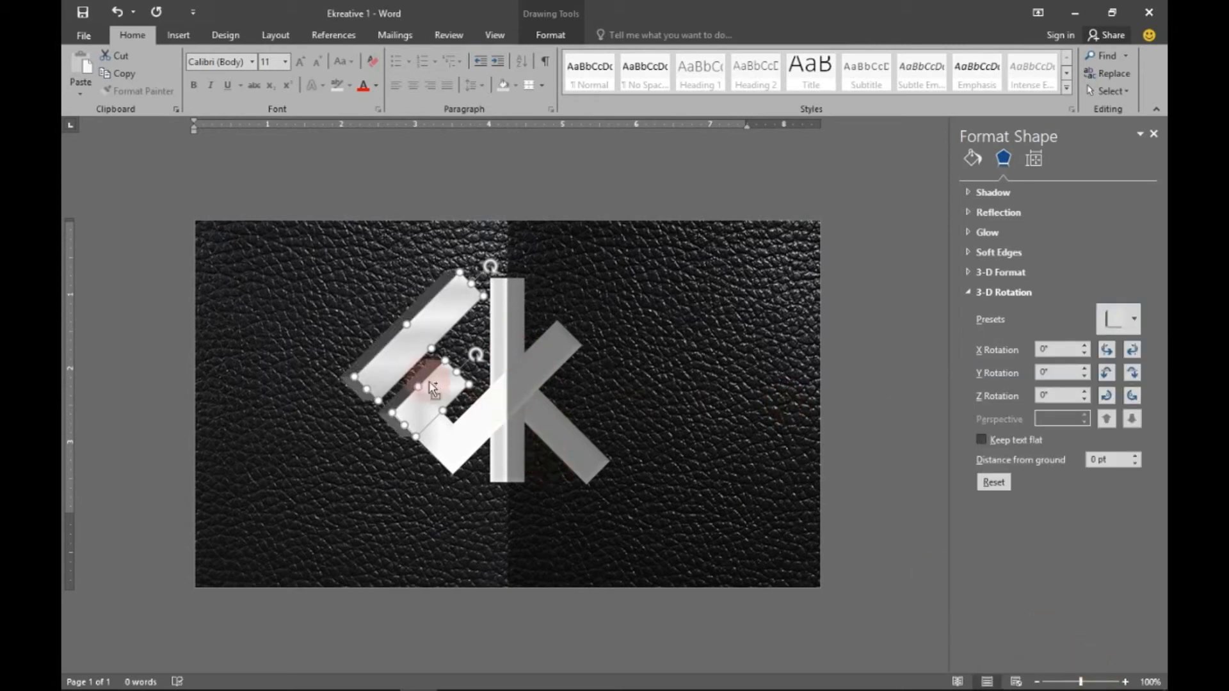
# - Select only the L-shape, the vertical bar and the lower diagonal K bar, and apply the first Oblique 3-D rotation preset
pyautogui.keyDown('shift'); pyautogui.click(460, 436); pyautogui.keyUp('shift')
pyautogui.keyDown('shift'); pyautogui.click(433, 374); pyautogui.keyUp('shift')
pyautogui.keyDown('shift'); pyautogui.click(418, 331); pyautogui.keyUp('shift')
pyautogui.keyDown('shift'); pyautogui.click(518, 468); pyautogui.keyUp('shift')
pyautogui.keyDown('shift'); pyautogui.click(558, 444); pyautogui.keyUp('shift')
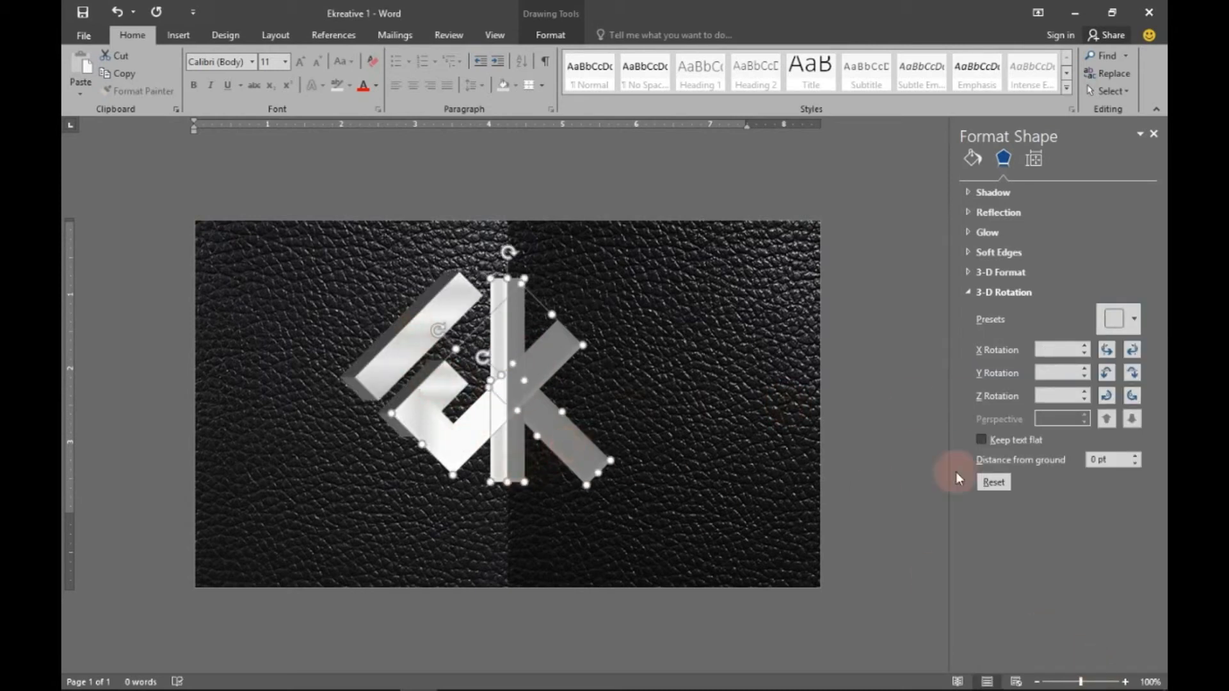
pyautogui.click(1117, 319)
pyautogui.scroll(-1, 1081, 512)
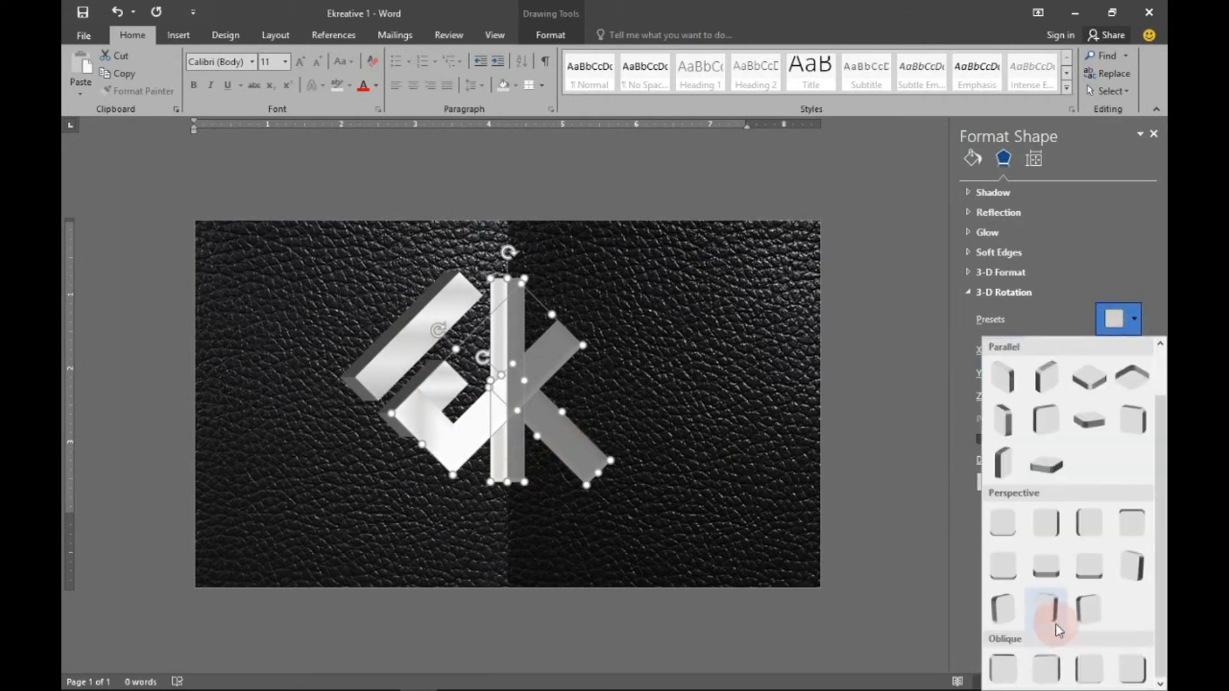
pyautogui.click(1010, 672)
pyautogui.click(845, 396)
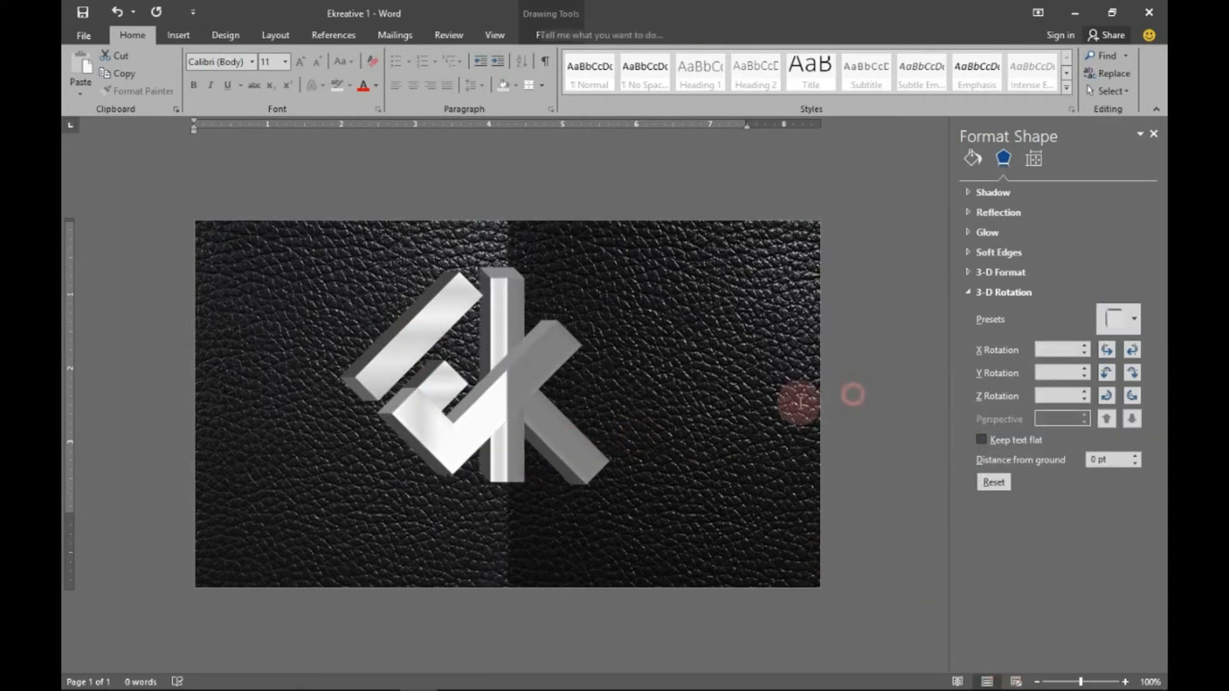
pyautogui.click(704, 438)
pyautogui.click(582, 444)
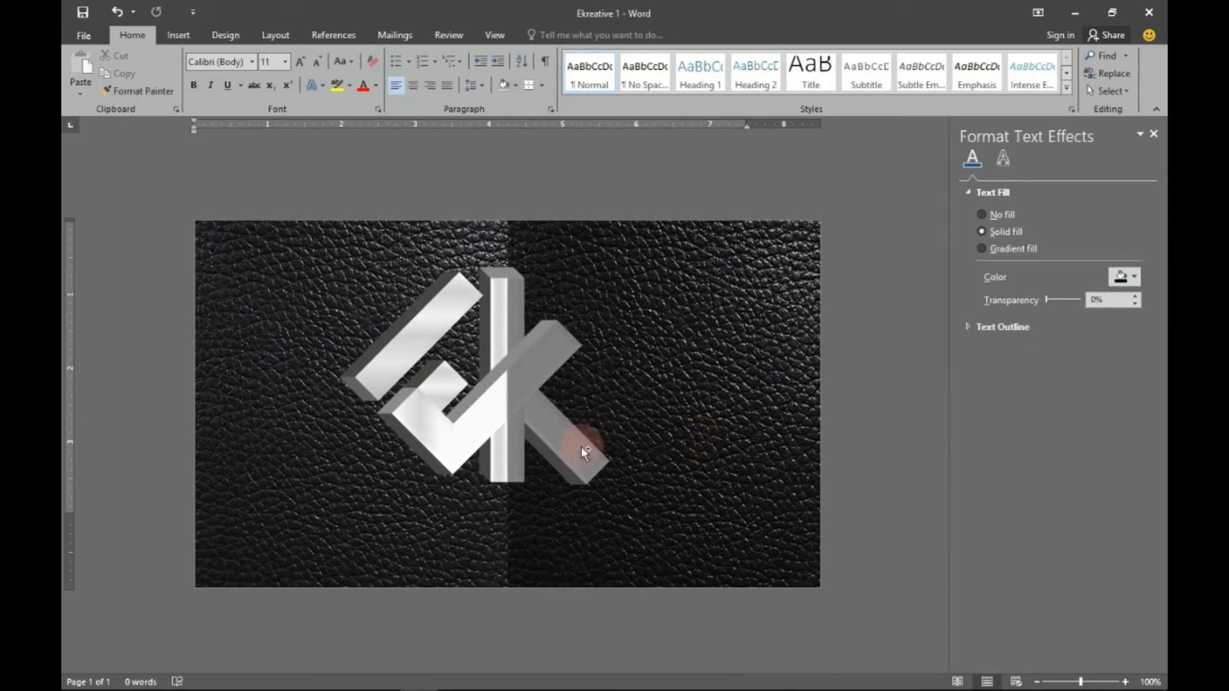
pyautogui.click(596, 472)
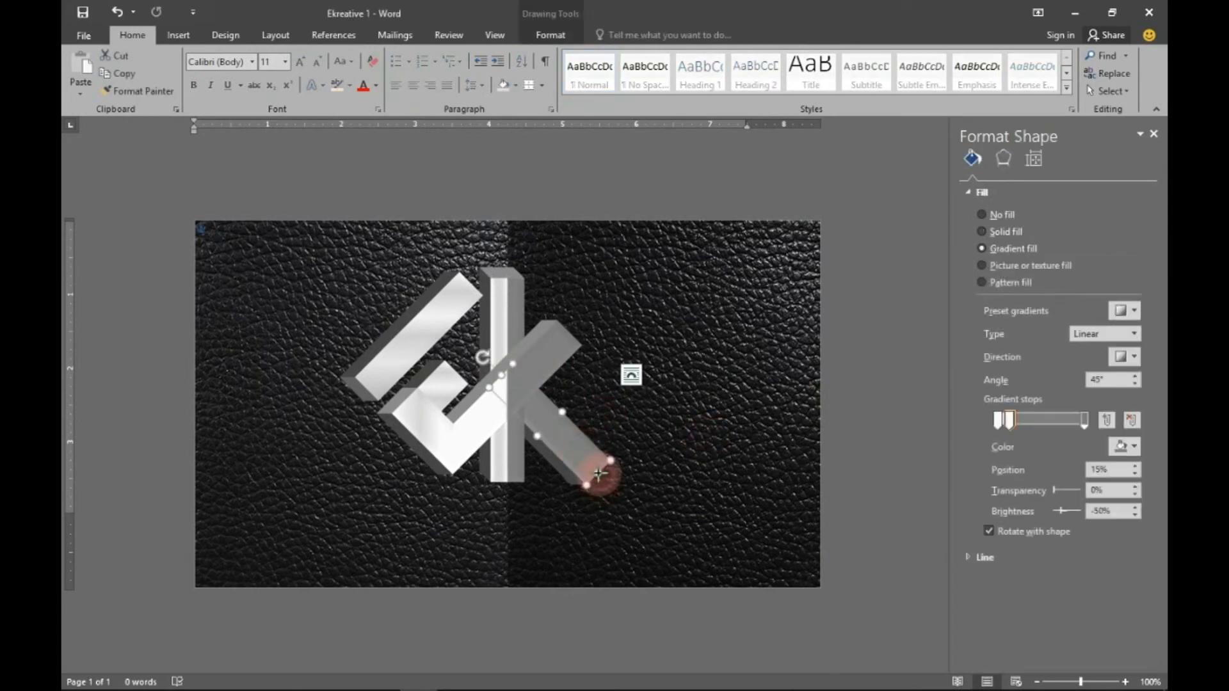
pyautogui.click(875, 406)
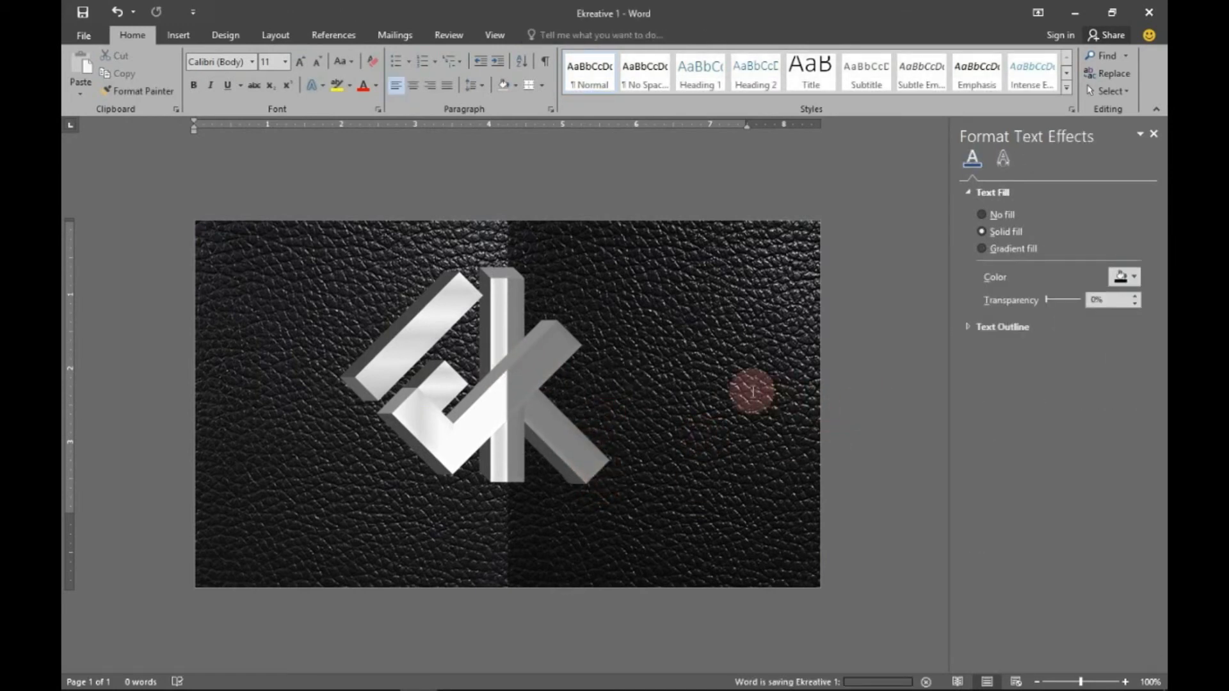
# - Give all five logo shapes together a black outer shadow offset diagonally at 225°
pyautogui.click(569, 455)
pyautogui.keyDown('shift'); pyautogui.click(475, 419); pyautogui.keyUp('shift')
pyautogui.keyDown('shift'); pyautogui.click(494, 438); pyautogui.keyUp('shift')
pyautogui.keyDown('shift'); pyautogui.click(451, 384); pyautogui.keyUp('shift')
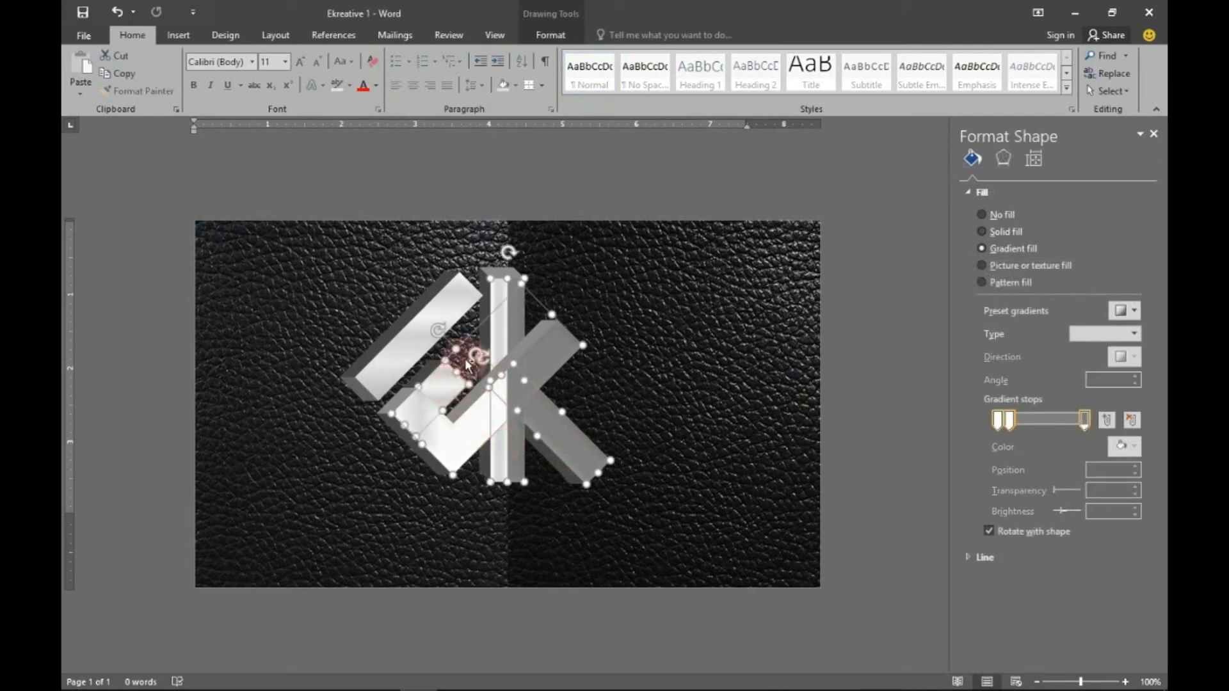
pyautogui.keyDown('shift'); pyautogui.click(451, 320); pyautogui.keyUp('shift')
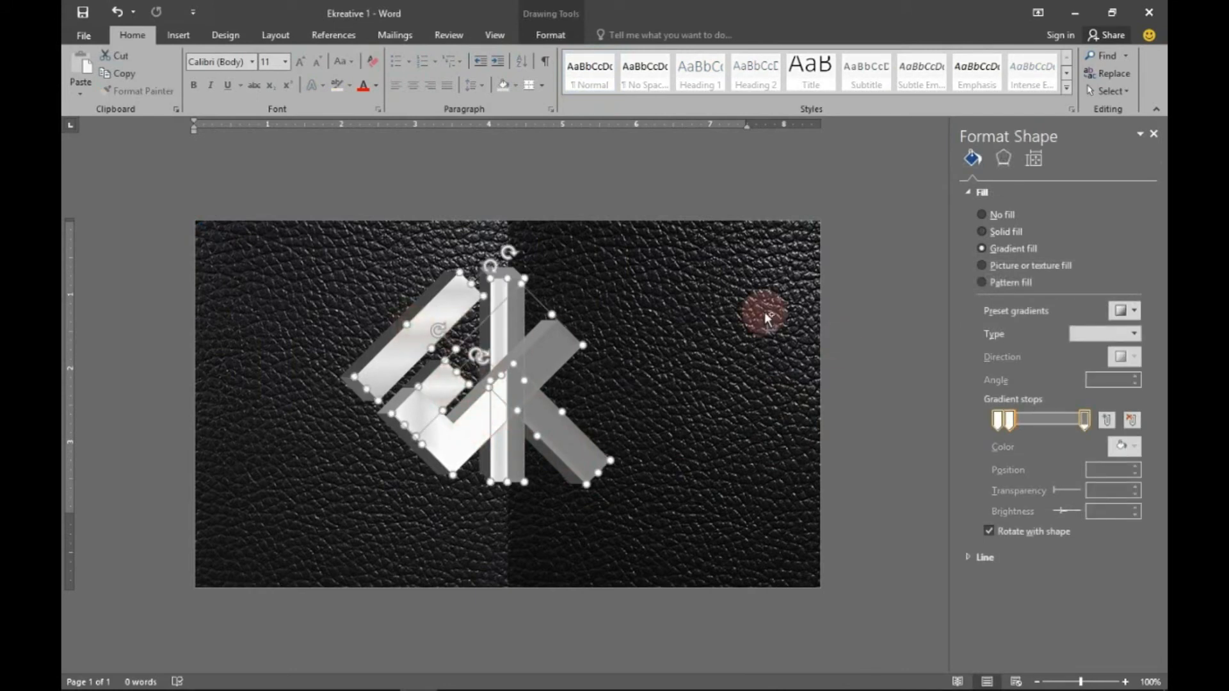
pyautogui.click(1003, 158)
pyautogui.click(980, 292)
pyautogui.click(968, 198)
pyautogui.click(1125, 213)
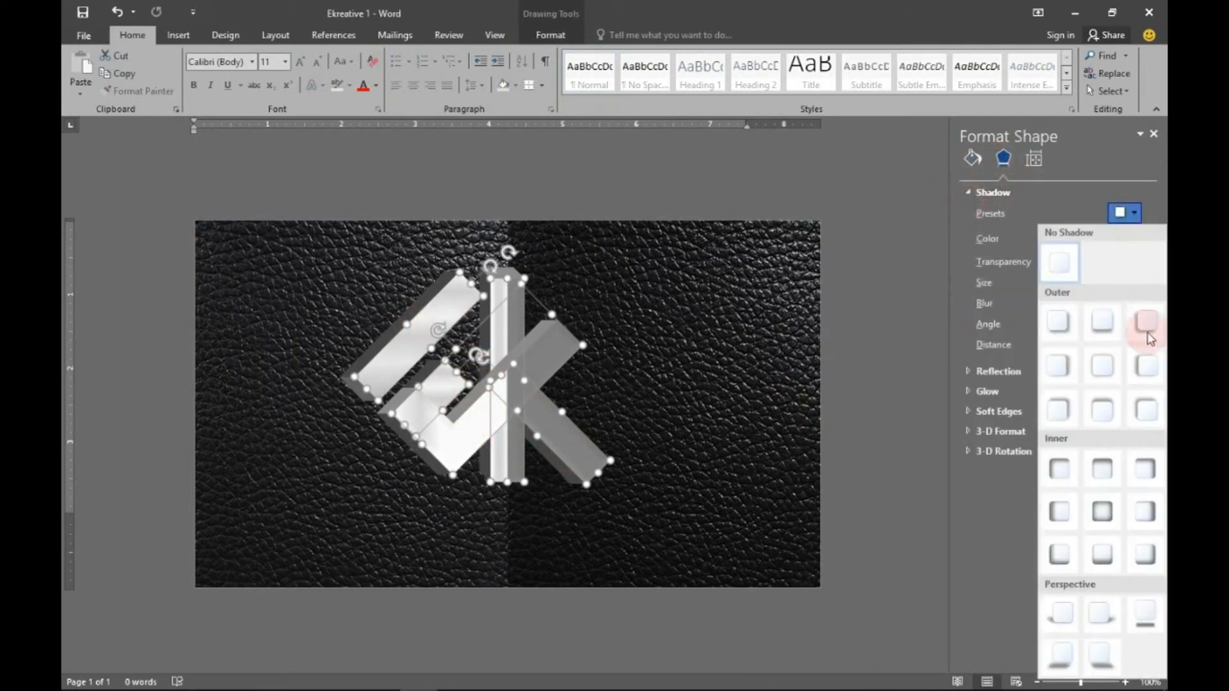
pyautogui.click(1143, 408)
pyautogui.click(1127, 239)
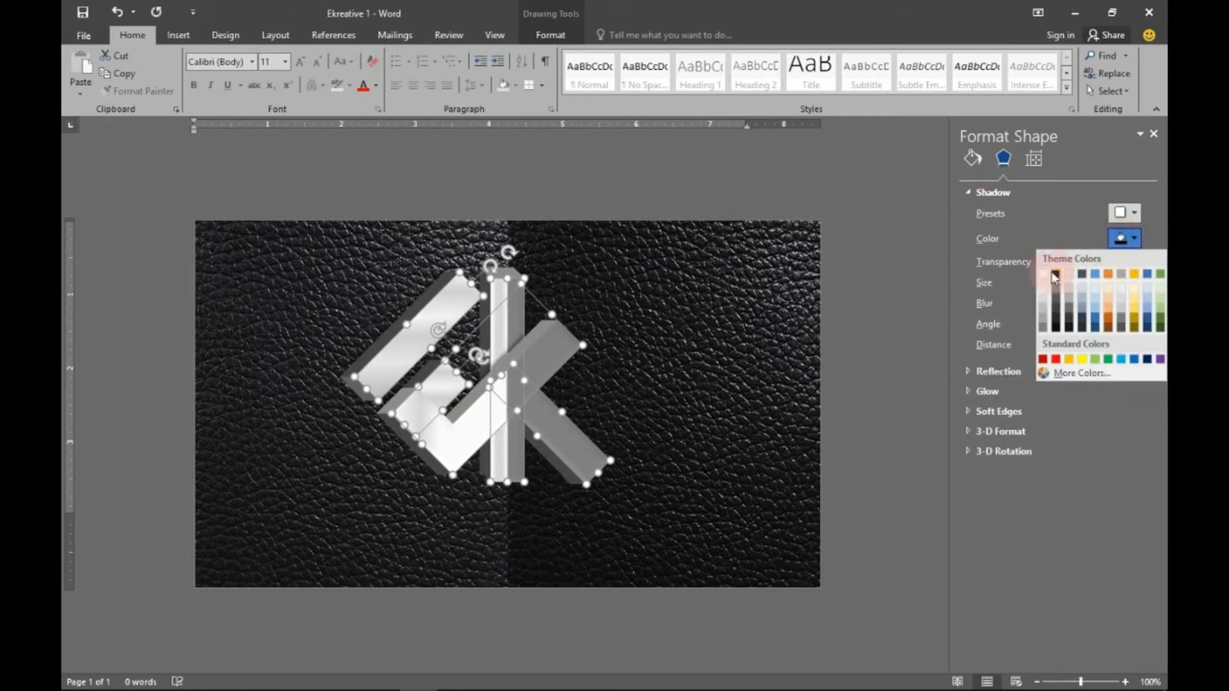
pyautogui.click(1055, 275)
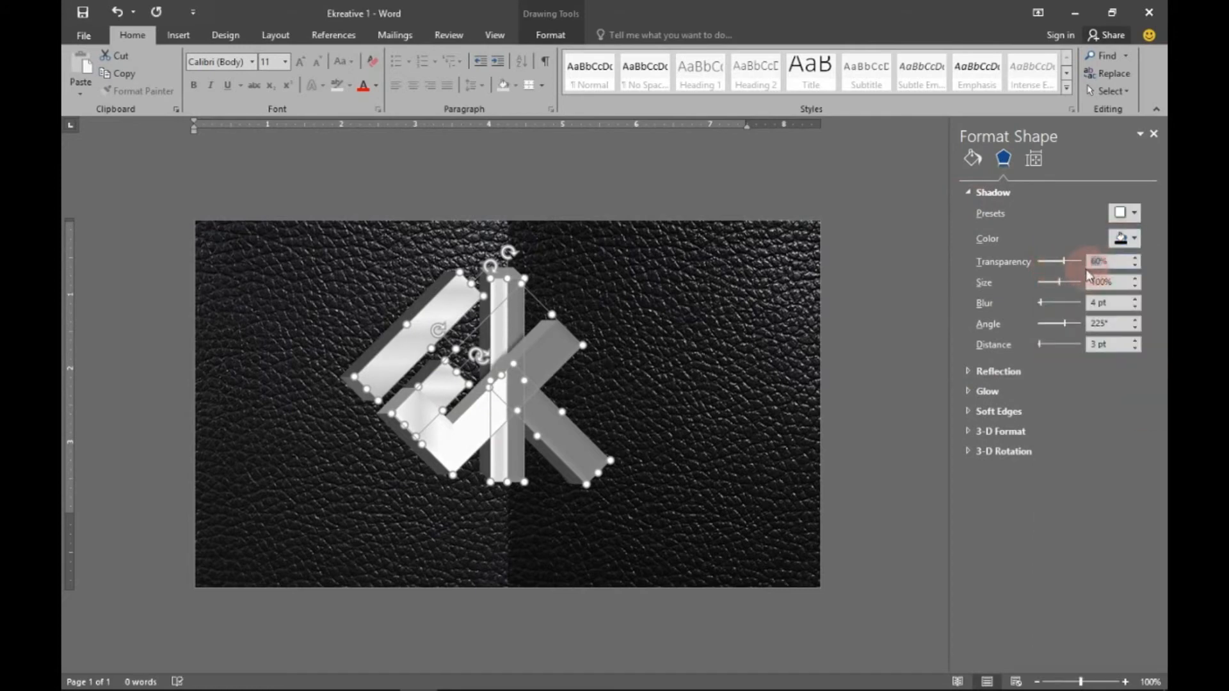
# - Set the logo shapes' shadow transparency to 25%, its blur to 0 pt and its distance to 5 pt
pyautogui.write('0')
pyautogui.press('Return')
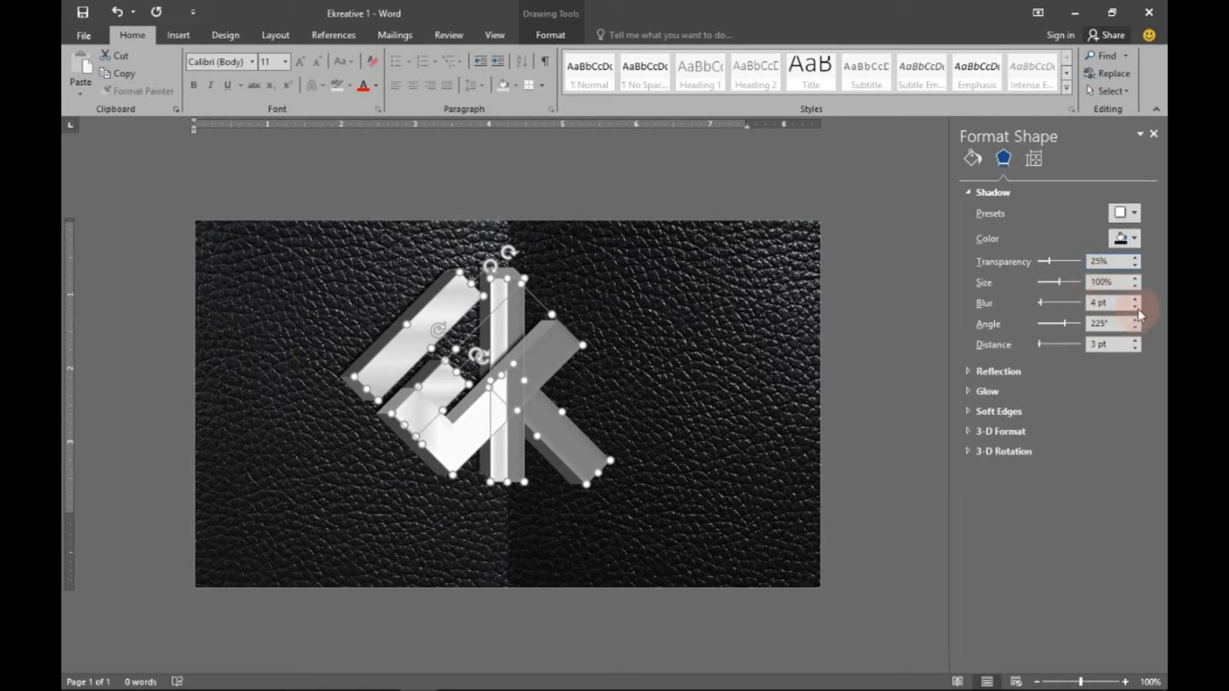
pyautogui.click(1135, 307)
pyautogui.click(1135, 306)
pyautogui.click(1135, 307)
pyautogui.click(1136, 306)
pyautogui.click(1135, 342)
pyautogui.click(1135, 341)
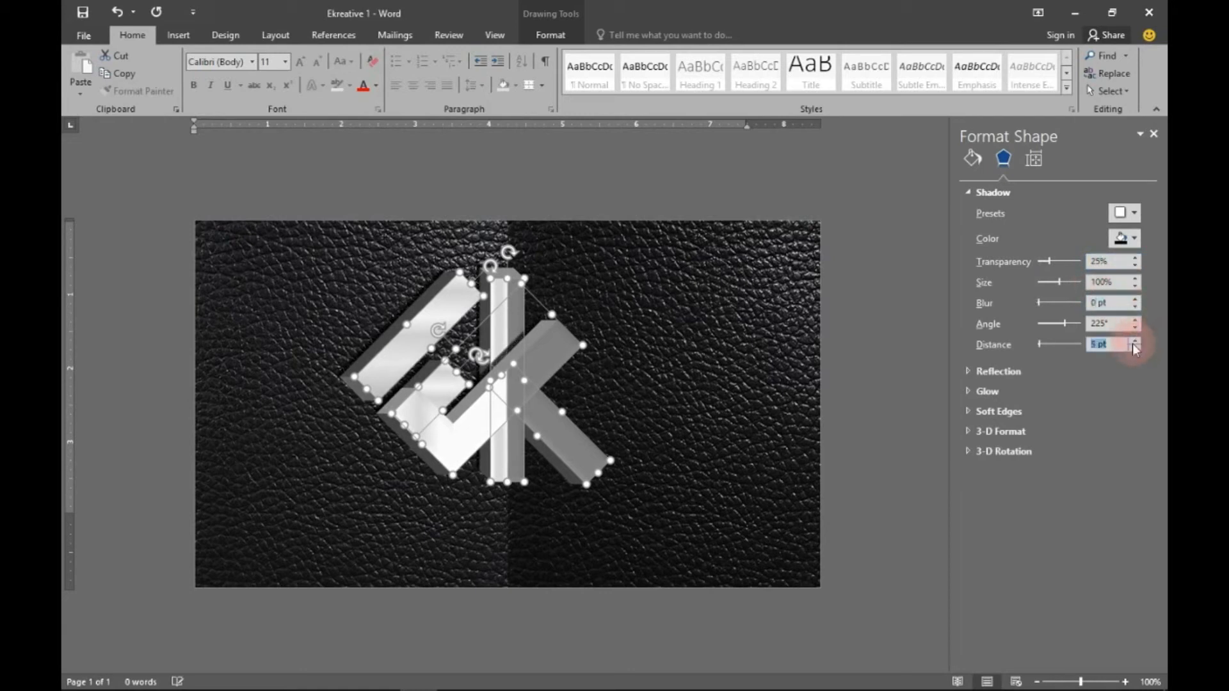
pyautogui.click(971, 193)
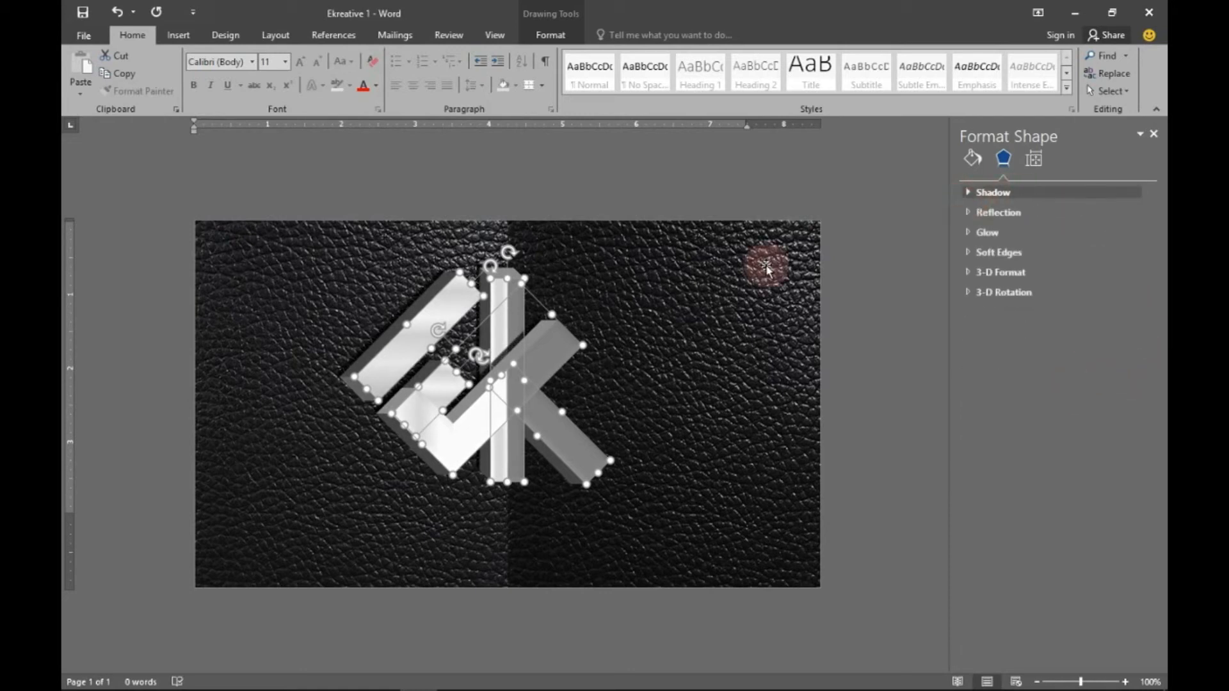
# - Set the shadow blur of the L-shape alone to 10 pt
pyautogui.keyDown('shift'); pyautogui.click(415, 362); pyautogui.keyUp('shift')
pyautogui.keyDown('shift'); pyautogui.click(435, 384); pyautogui.keyUp('shift')
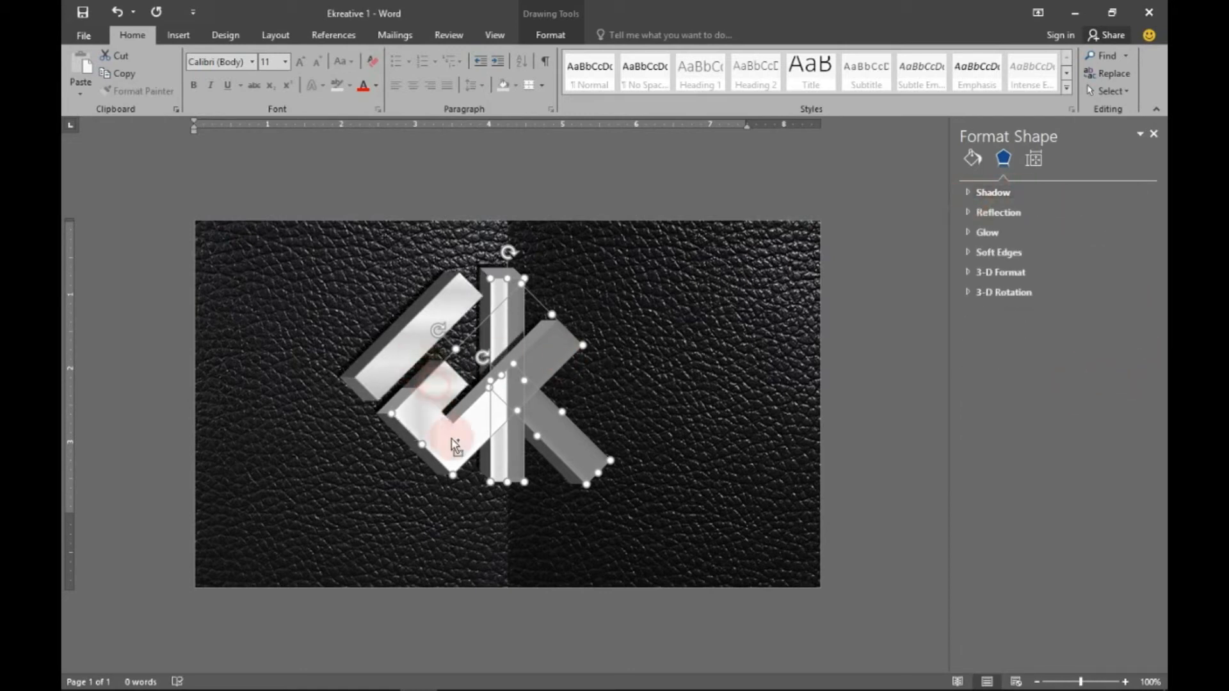
pyautogui.keyDown('shift'); pyautogui.click(512, 452); pyautogui.keyUp('shift')
pyautogui.click(965, 193)
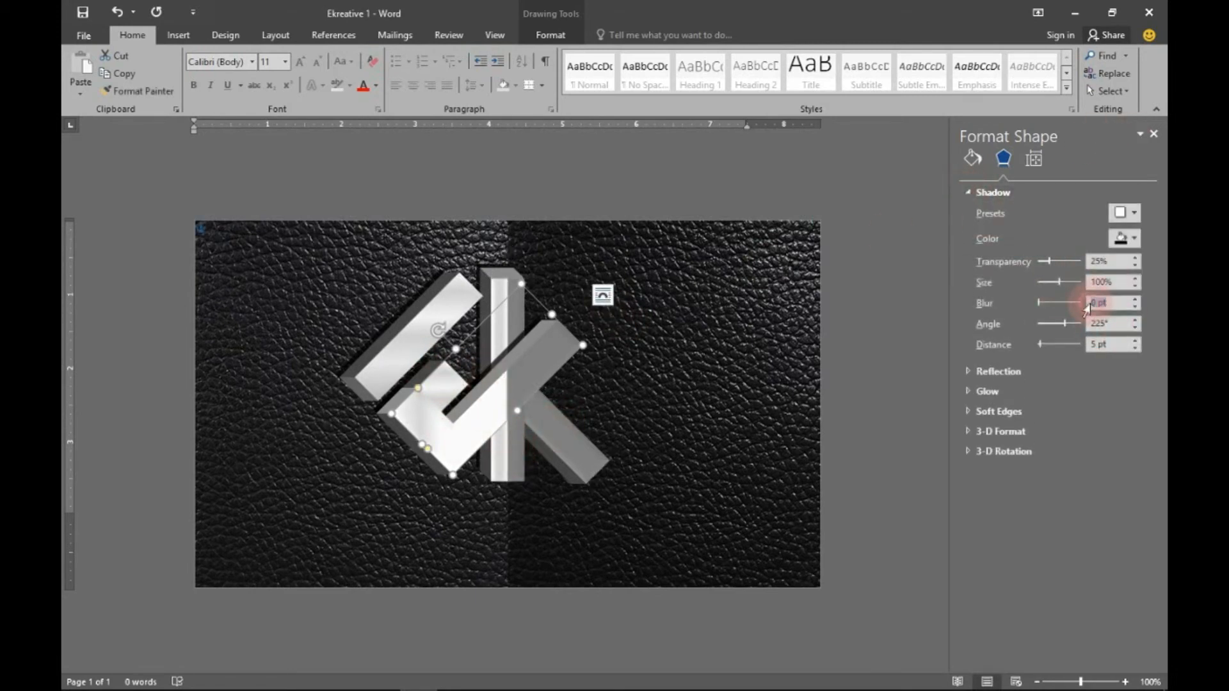
pyautogui.write('10')
pyautogui.press('Return')
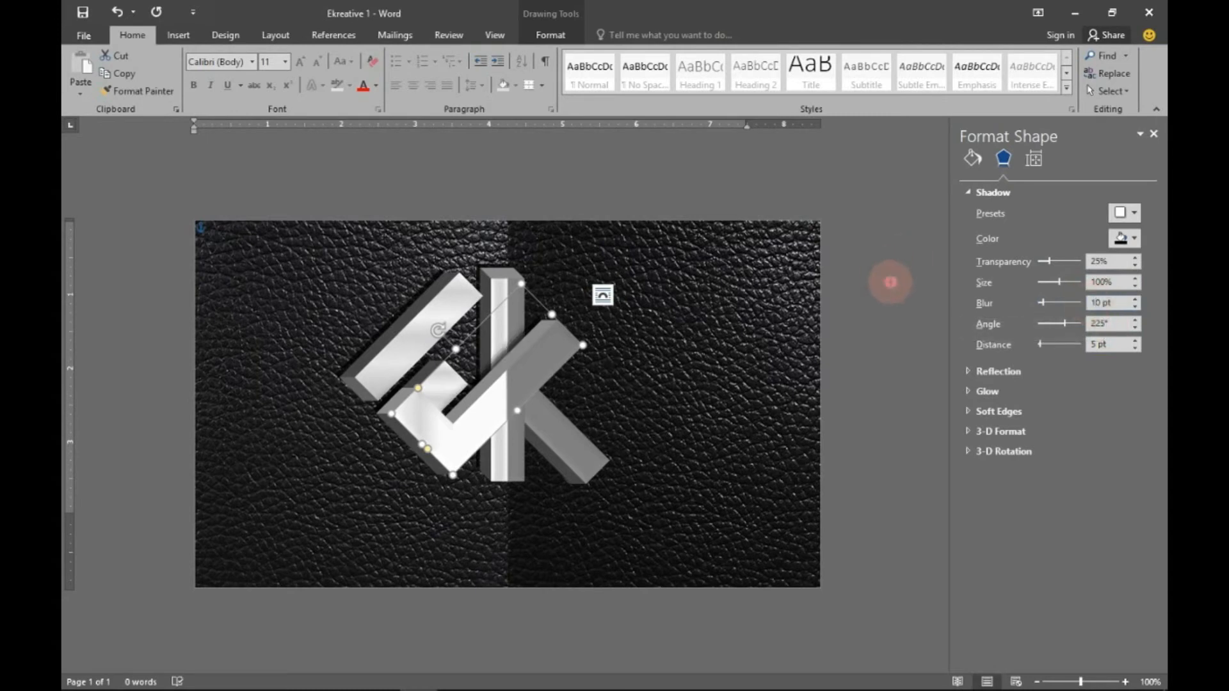
pyautogui.click(891, 282)
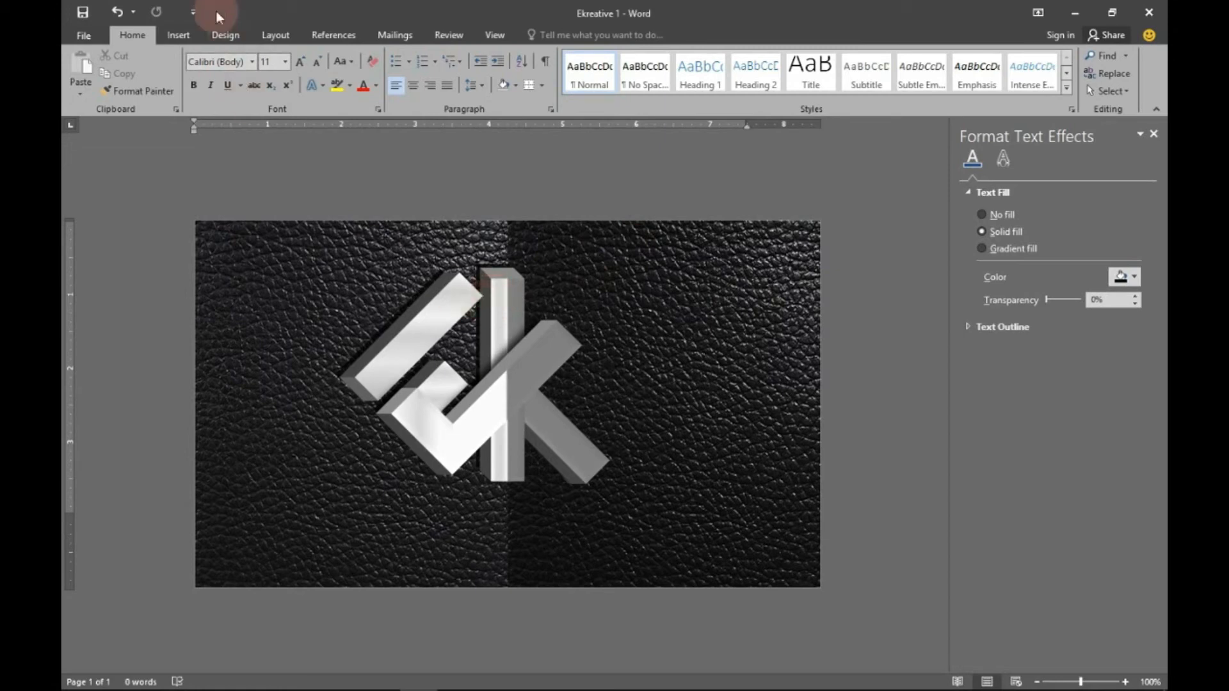
# - Draw a text box about 4.54" wide and 0.69" high on the leather background below the logo
pyautogui.click(179, 34)
pyautogui.click(269, 71)
pyautogui.click(266, 125)
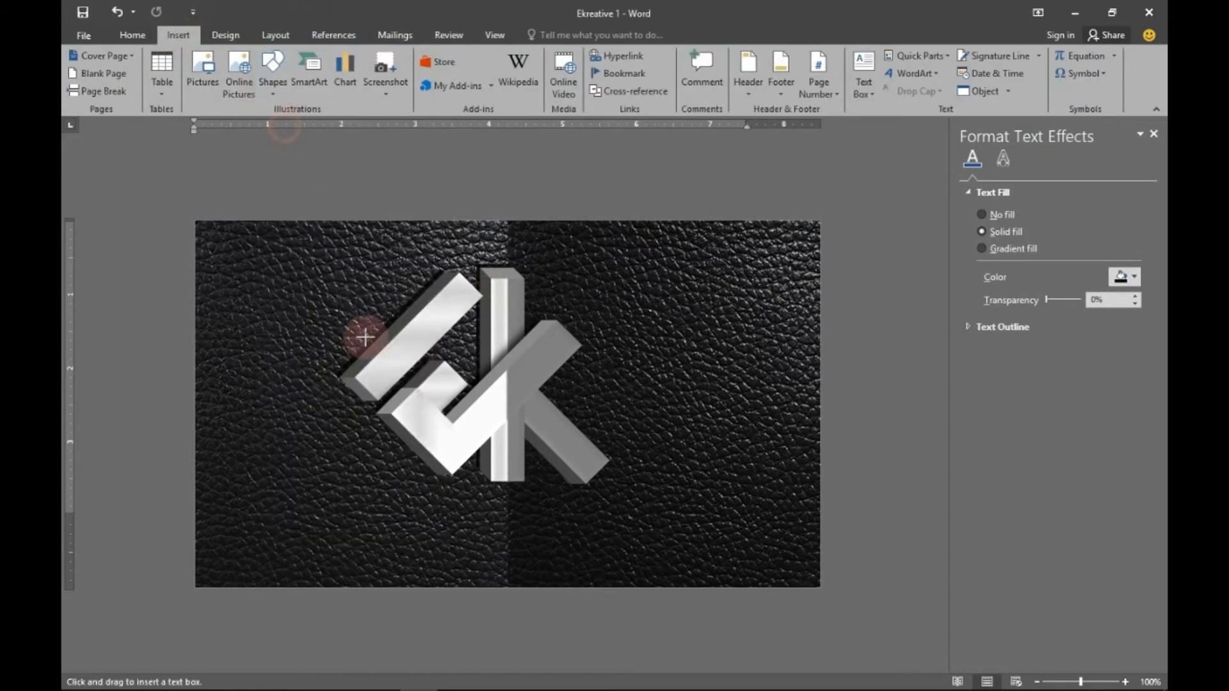
pyautogui.click(321, 493)
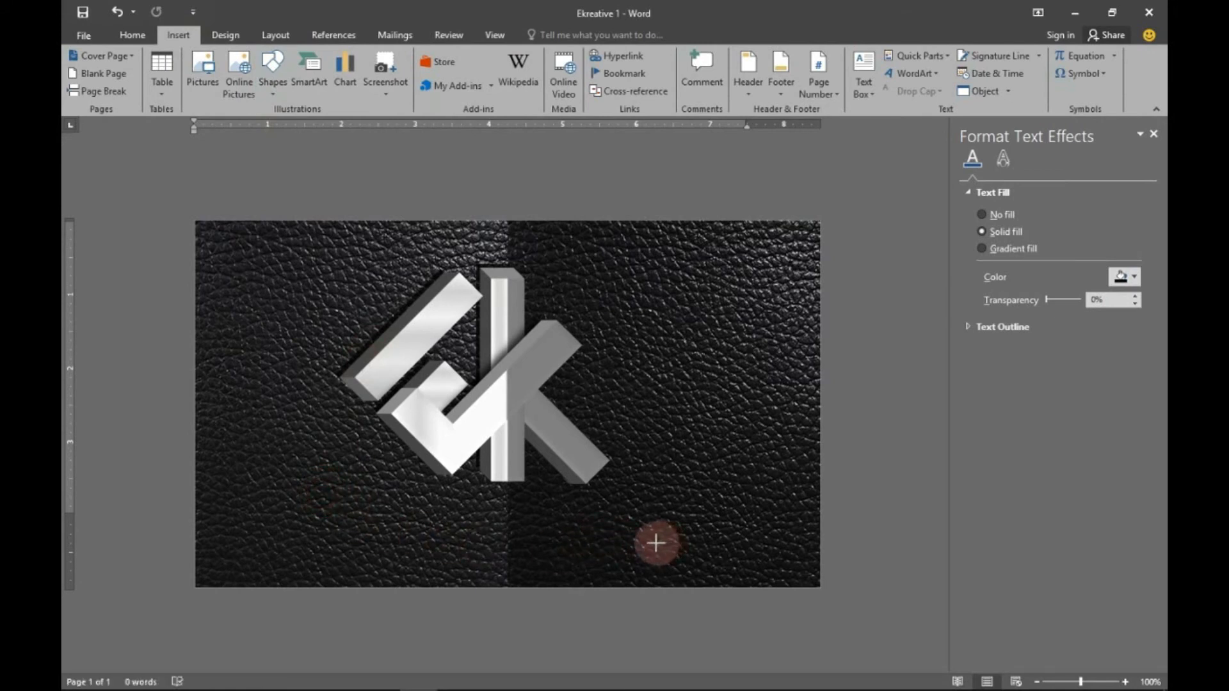
pyautogui.moveTo(656, 543); pyautogui.dragTo(655, 543)
# - Use In Front of Text wrapping for the text box and resize it to about 0.65" high and 4.62" wide
pyautogui.click(675, 504)
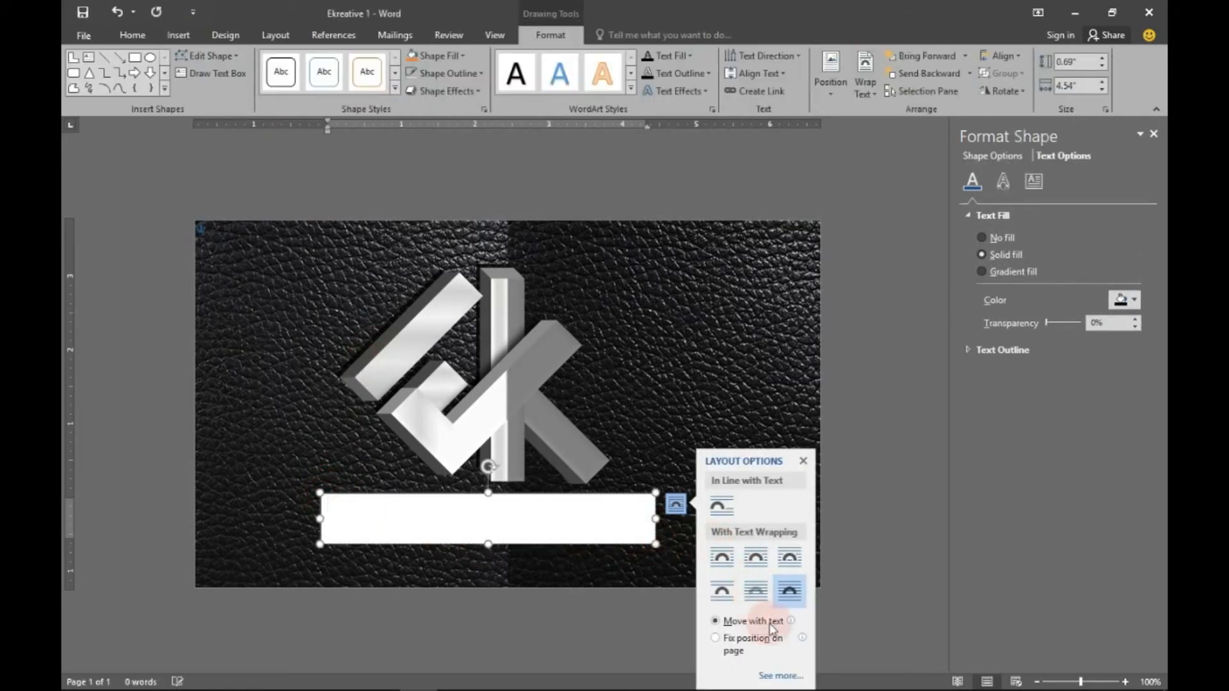
pyautogui.click(791, 592)
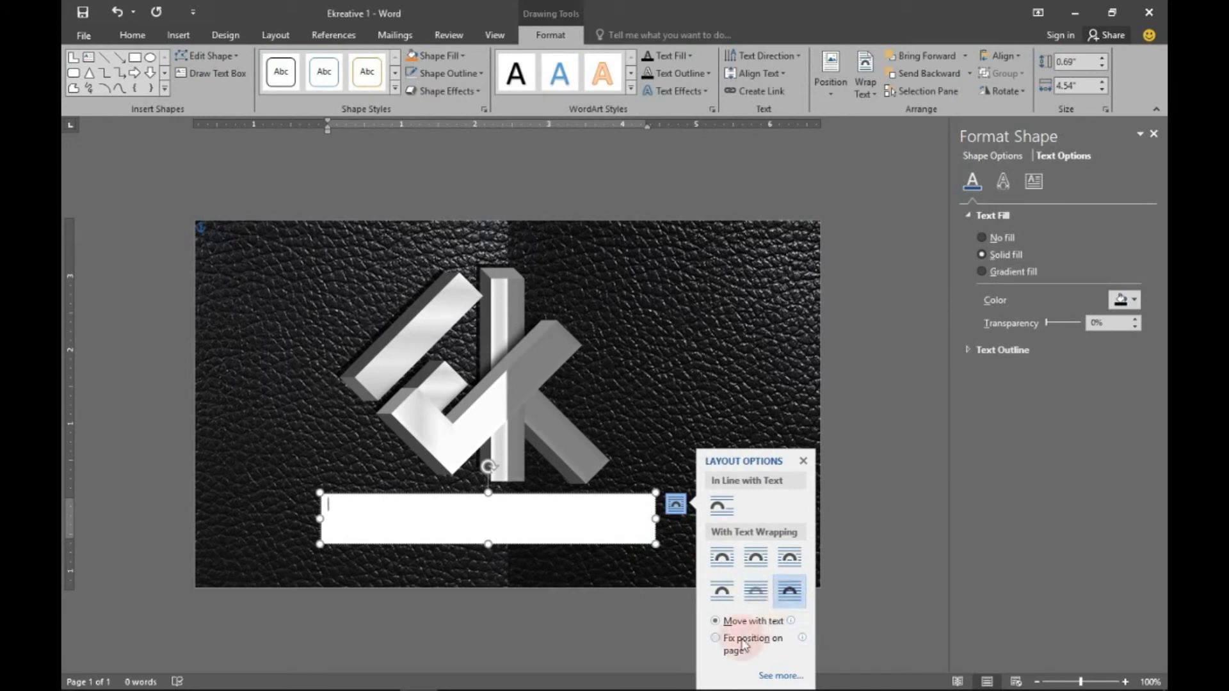
pyautogui.click(802, 462)
pyautogui.moveTo(488, 544); pyautogui.dragTo(487, 541)
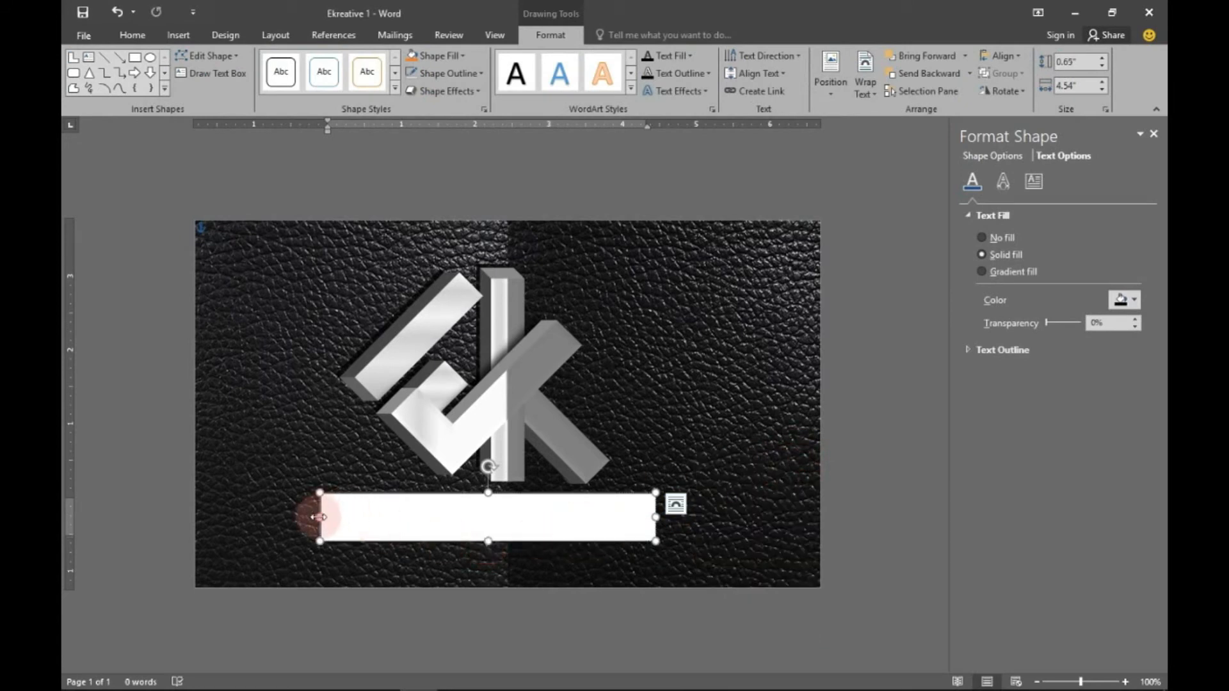
pyautogui.moveTo(319, 516); pyautogui.dragTo(311, 517)
pyautogui.moveTo(655, 517); pyautogui.dragTo(648, 518)
pyautogui.moveTo(311, 516); pyautogui.dragTo(310, 516)
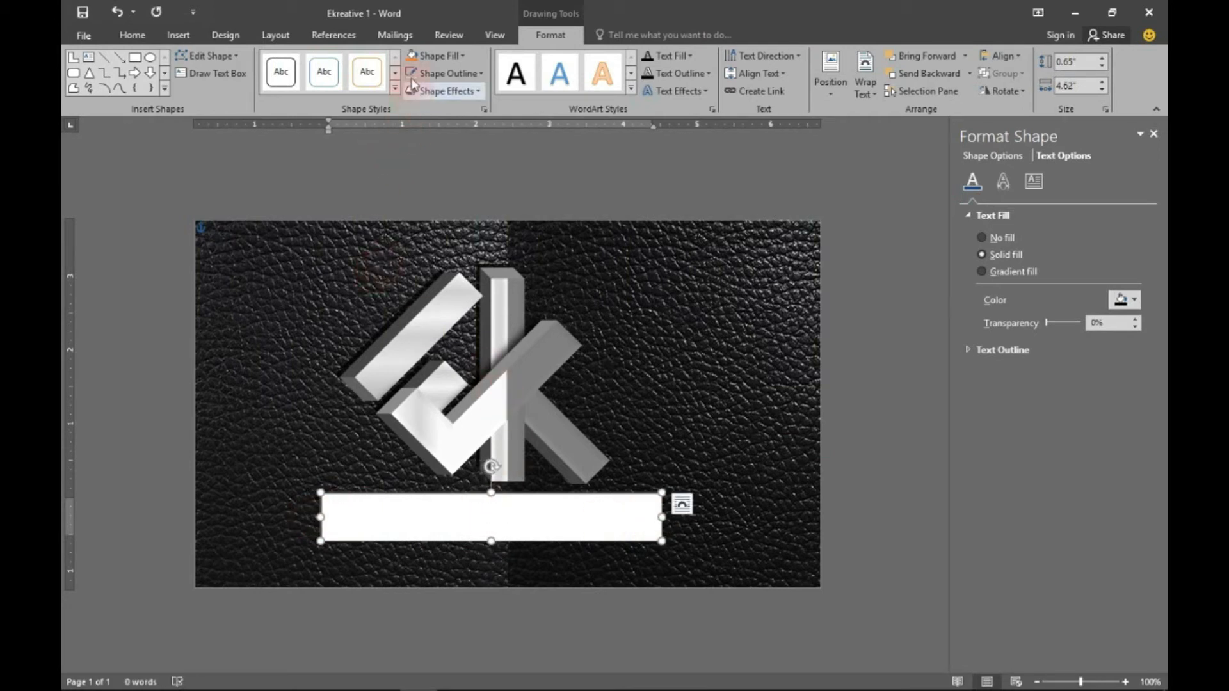
# - Remove the fill and the outline from the text box below the logo
pyautogui.click(441, 56)
pyautogui.click(445, 192)
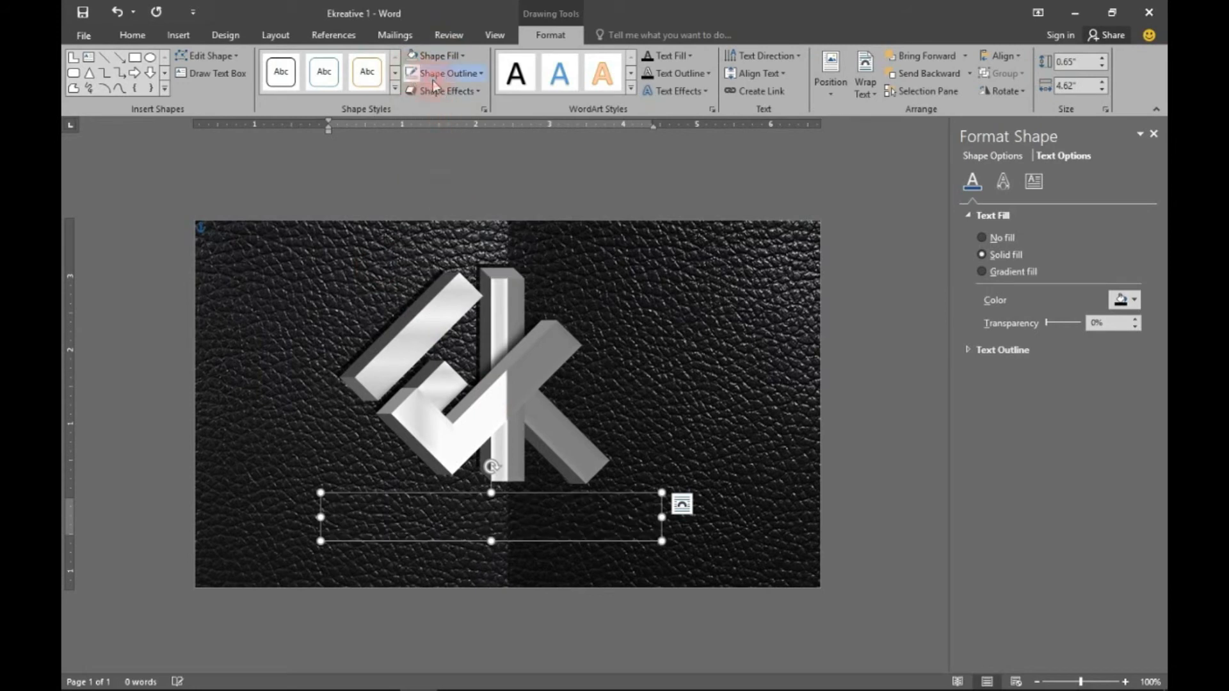
pyautogui.click(441, 74)
pyautogui.click(451, 209)
# - Set the empty text box's text to centered, bold, gray Century Gothic at 25 pt
pyautogui.click(578, 522)
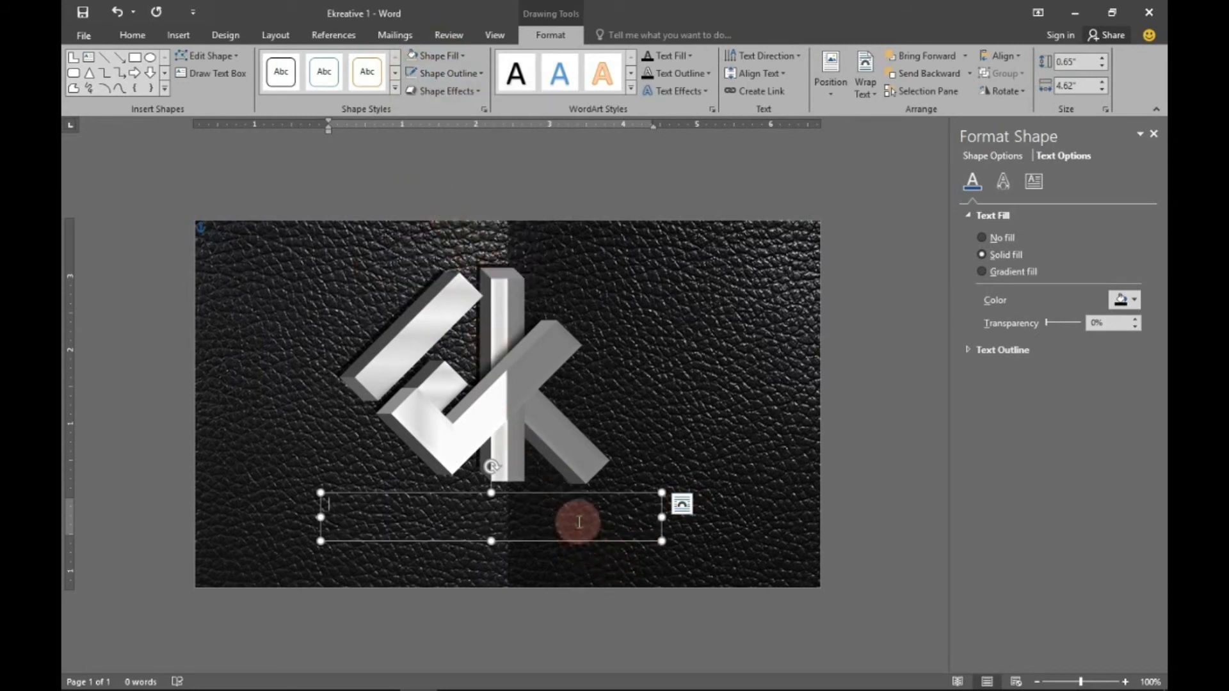
pyautogui.click(132, 35)
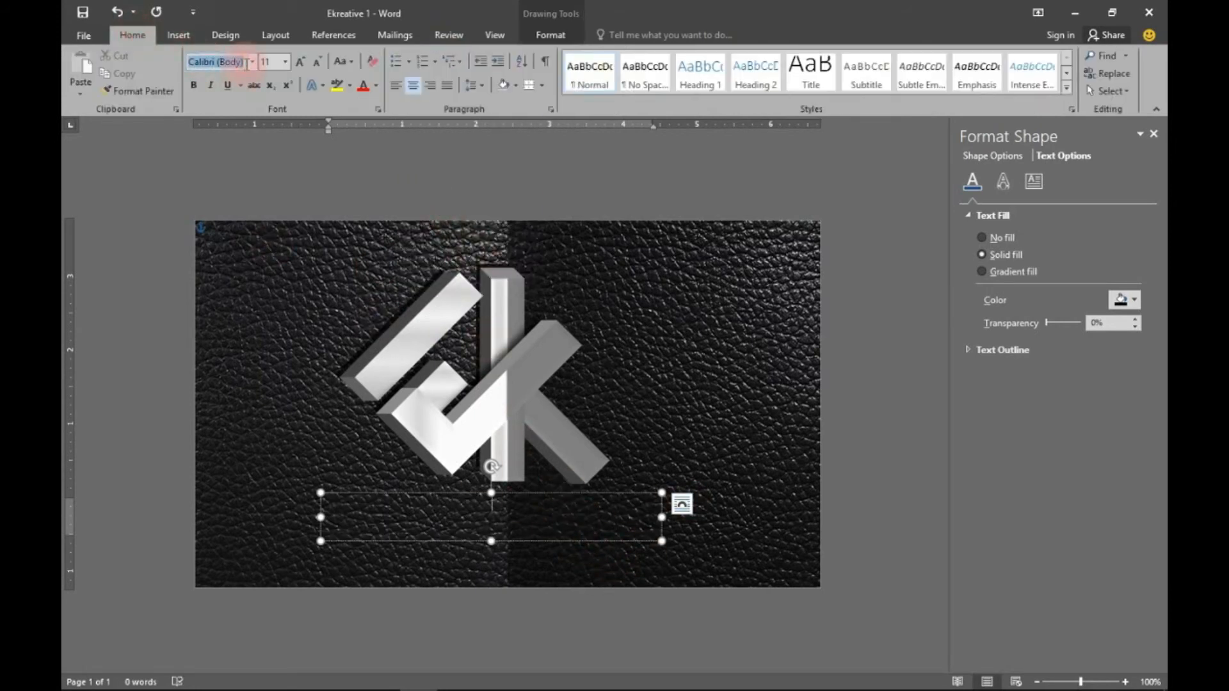
pyautogui.click(253, 61)
pyautogui.click(247, 154)
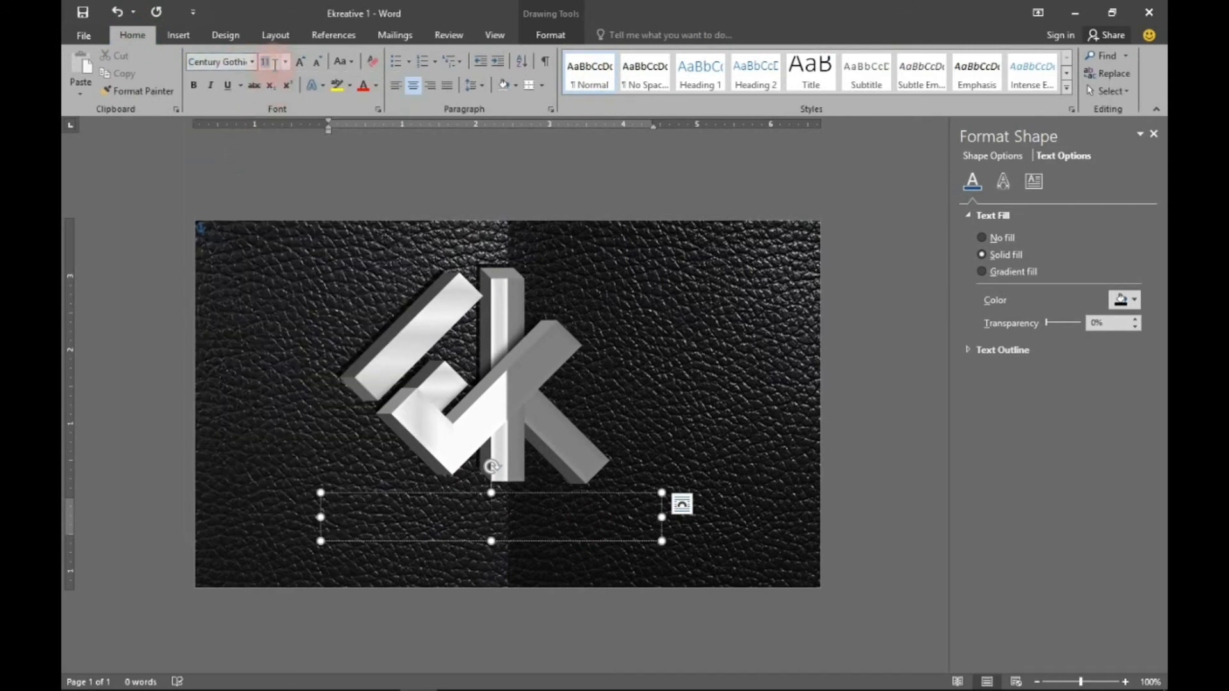
pyautogui.click(376, 87)
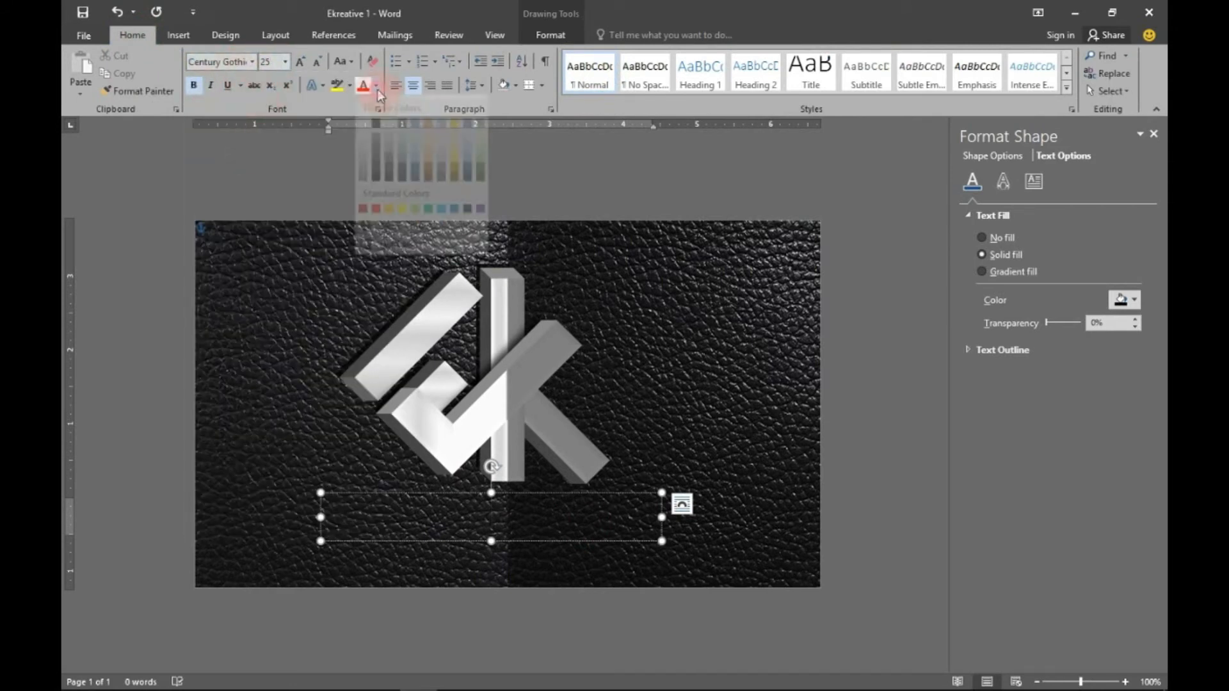
pyautogui.click(363, 188)
pyautogui.click(580, 508)
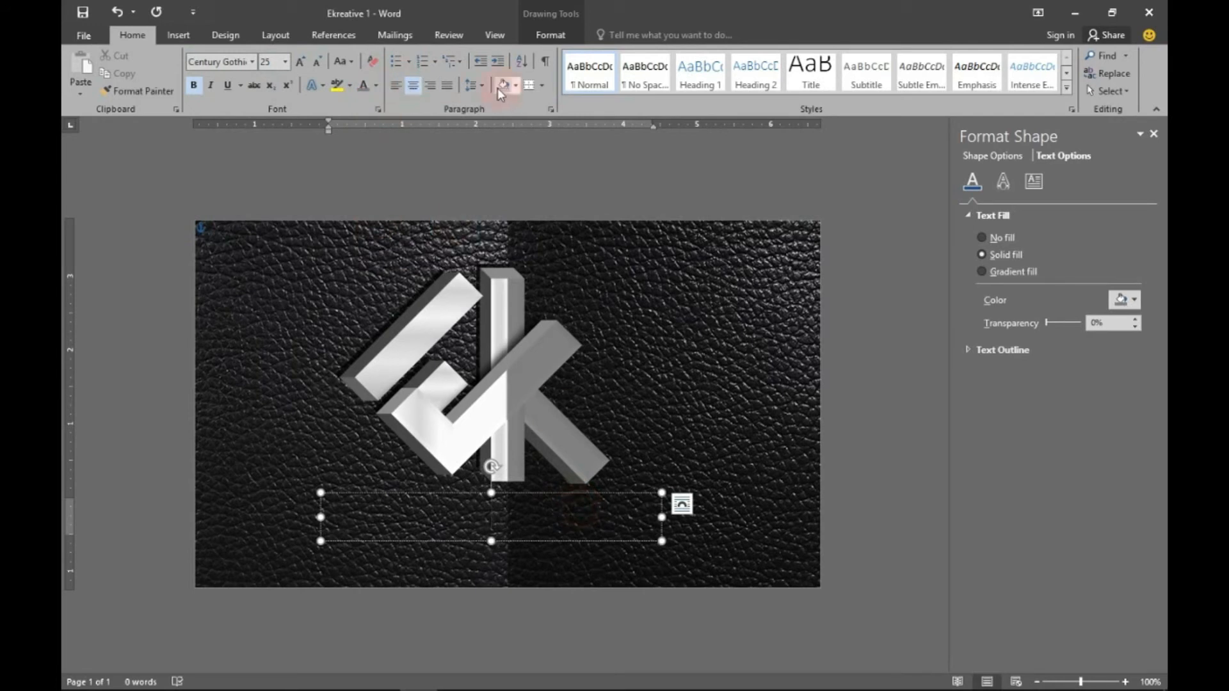
# - Set the text box's paragraph spacing to 0 pt after and its line spacing to Multiple at 0.9
pyautogui.click(474, 85)
pyautogui.click(522, 211)
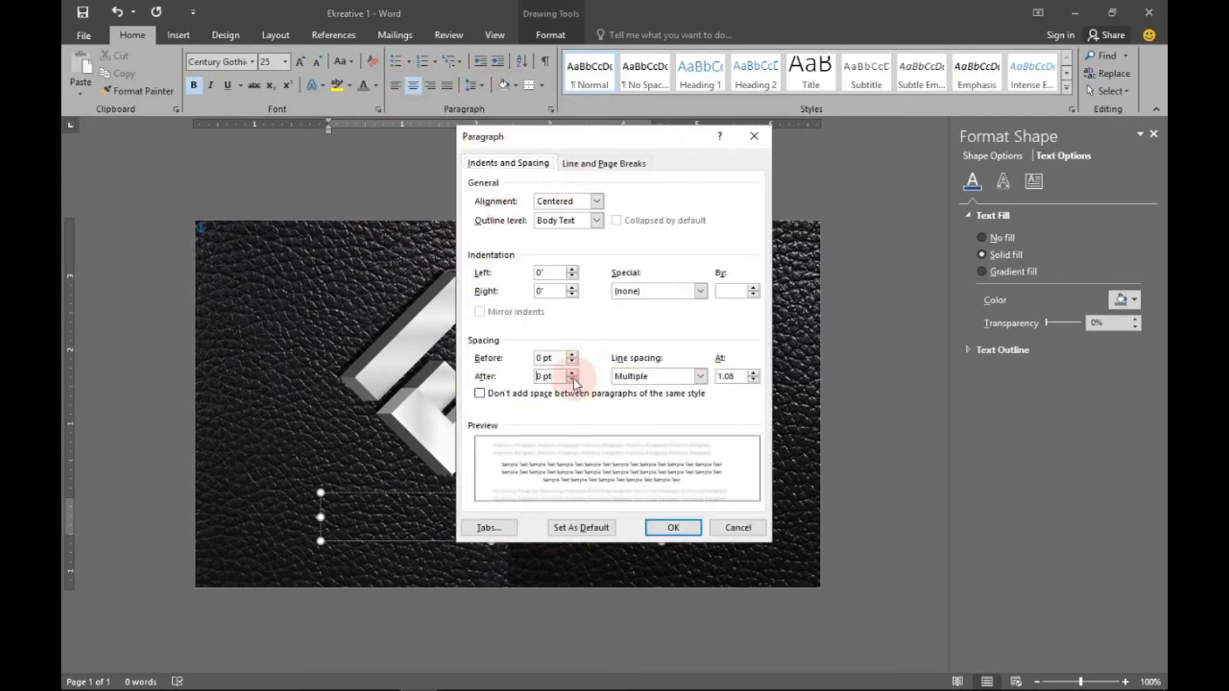
pyautogui.click(700, 376)
pyautogui.click(646, 387)
pyautogui.click(728, 377)
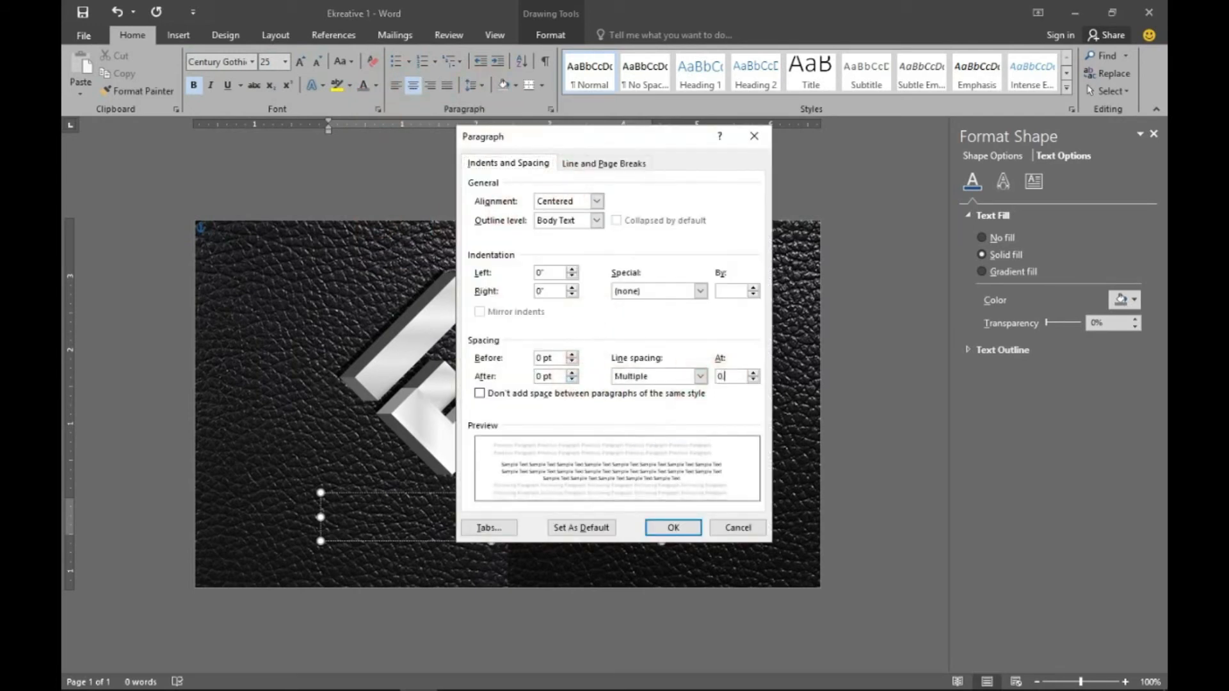
pyautogui.write('0.9')
pyautogui.press('Return')
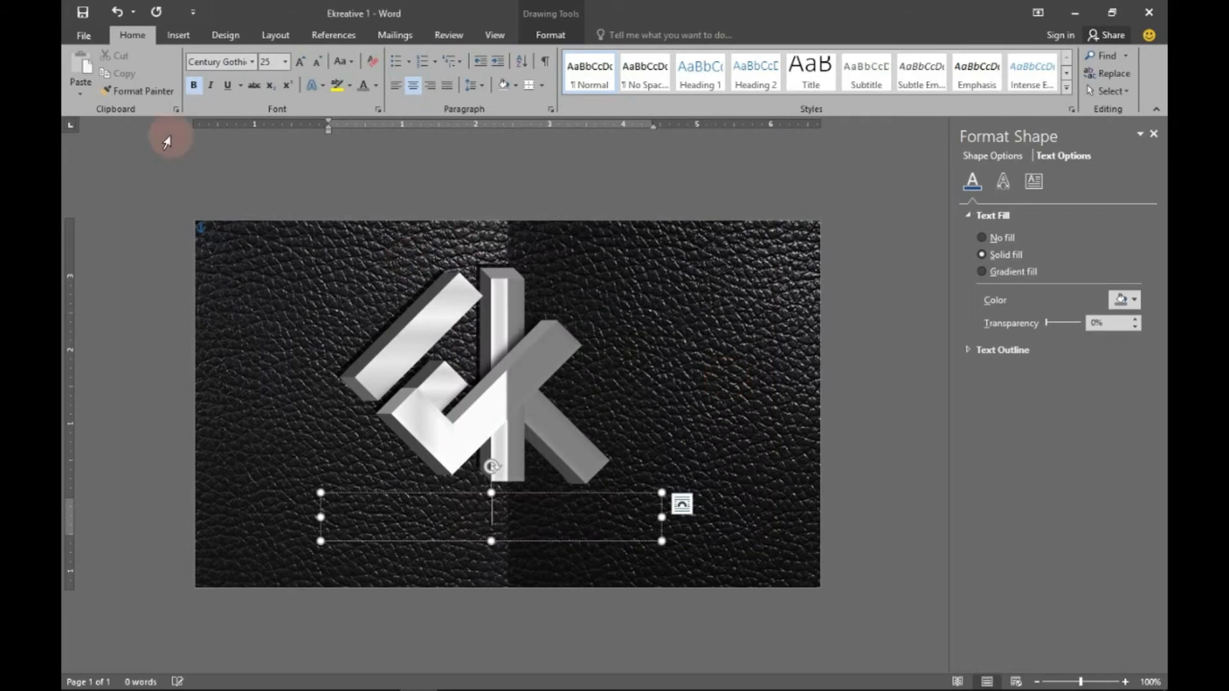
# - Set the text box's character scale to 105% and expand its character spacing by 20 pt
pyautogui.click(378, 110)
pyautogui.click(527, 177)
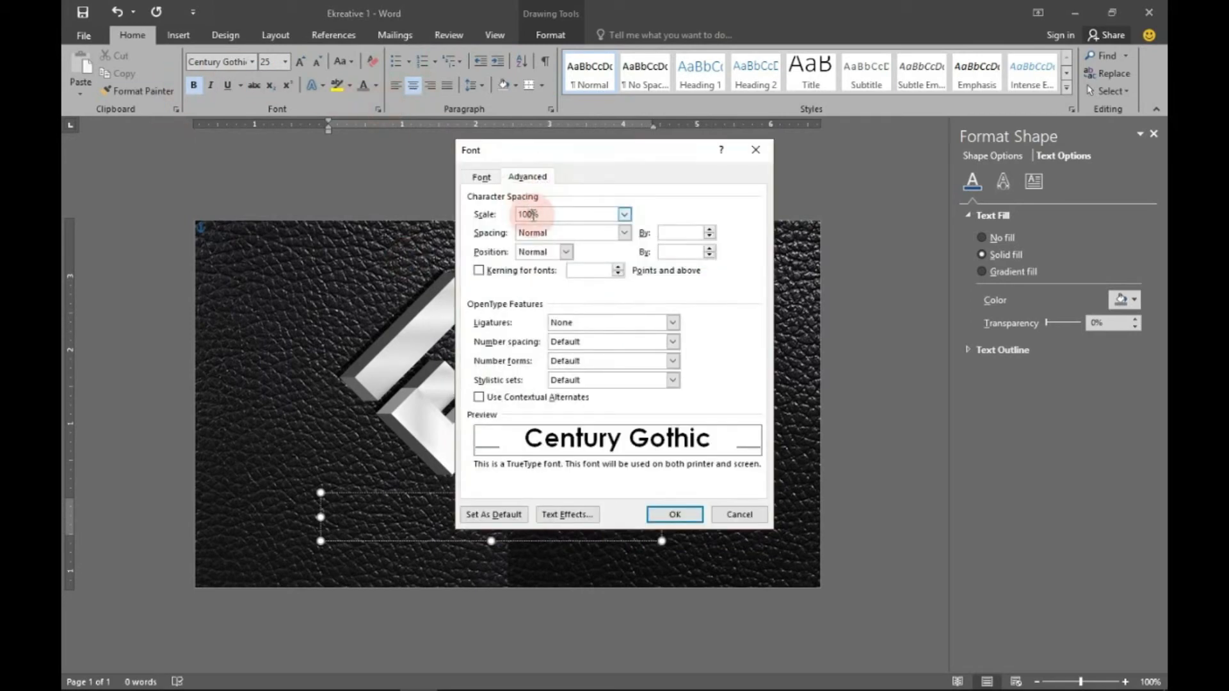
pyautogui.click(624, 232)
pyautogui.click(563, 250)
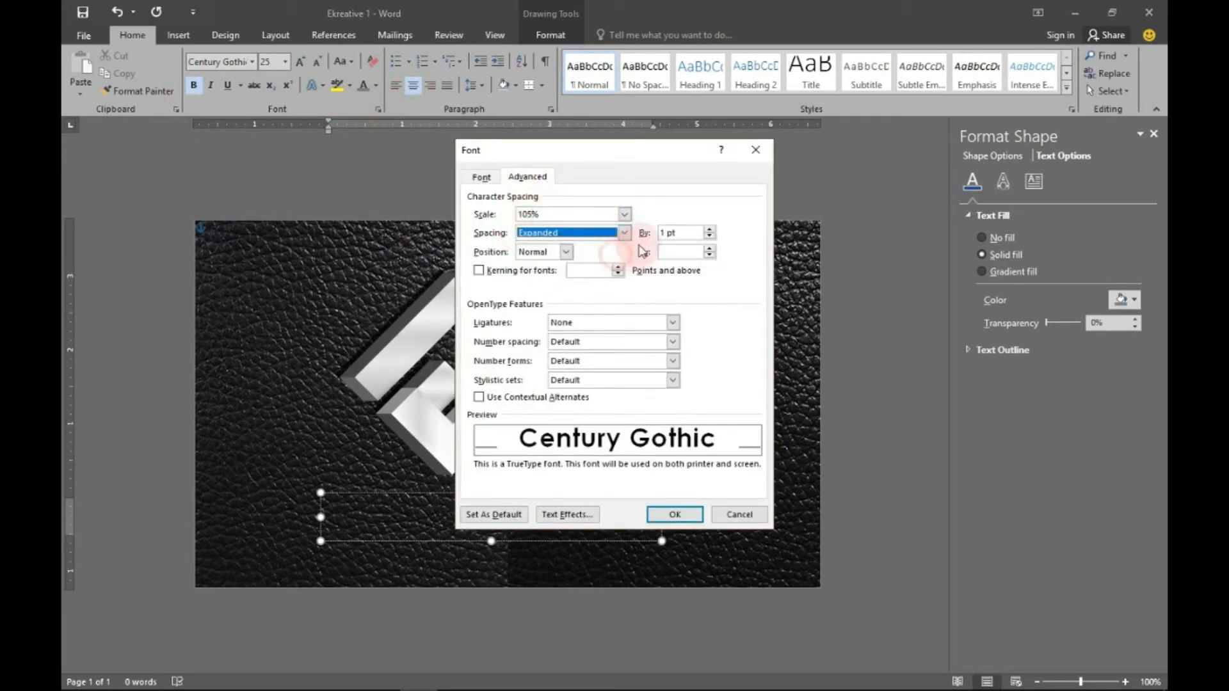
pyautogui.click(664, 233)
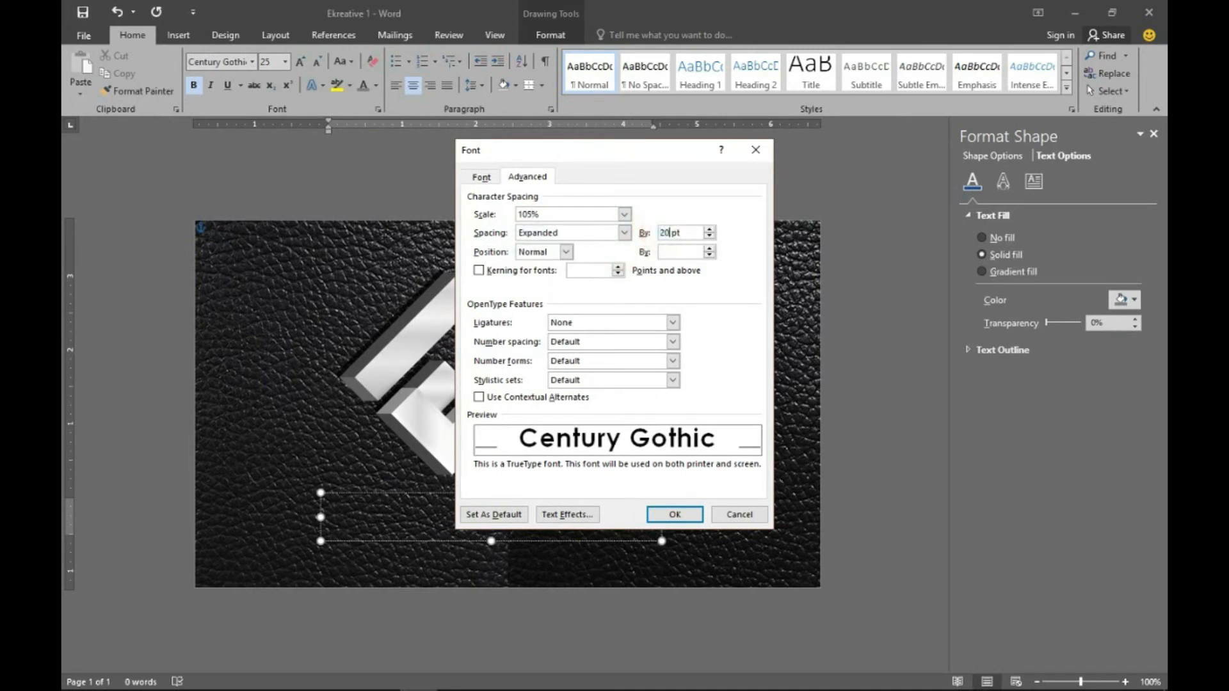
pyautogui.write('20')
pyautogui.click(679, 514)
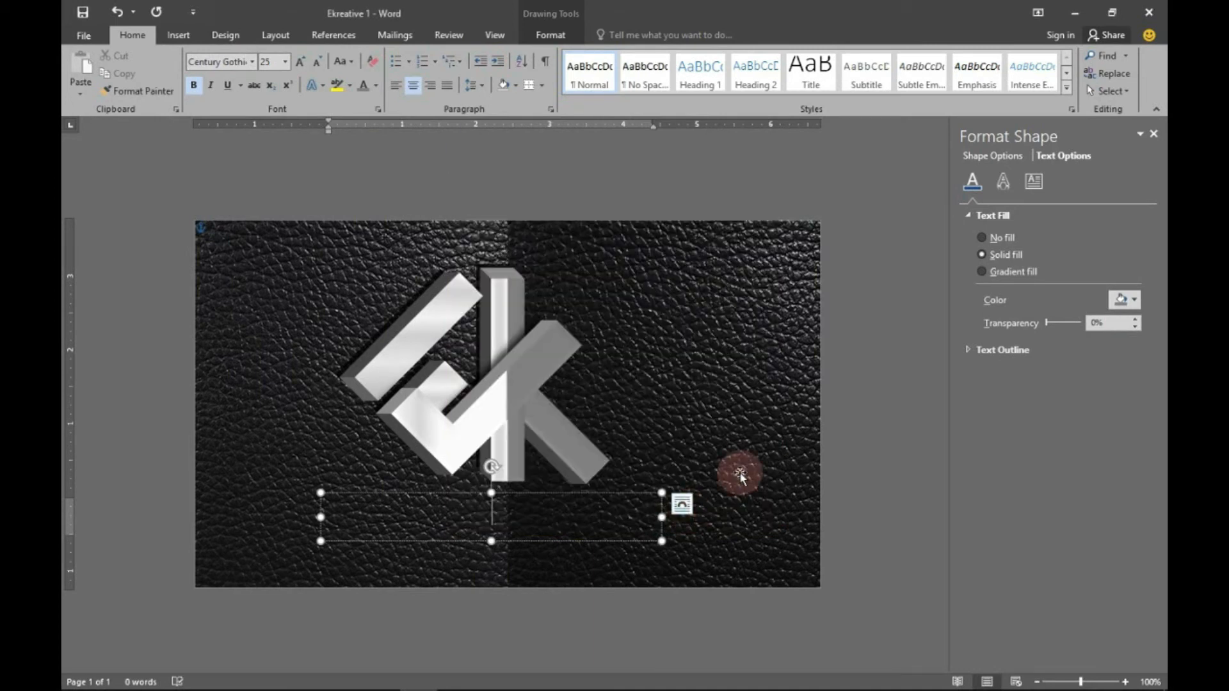
# - Enter the caption "ekreative" in the text box and give its letters "ekrea" a linear gradient text fill
pyautogui.write('ekreative')
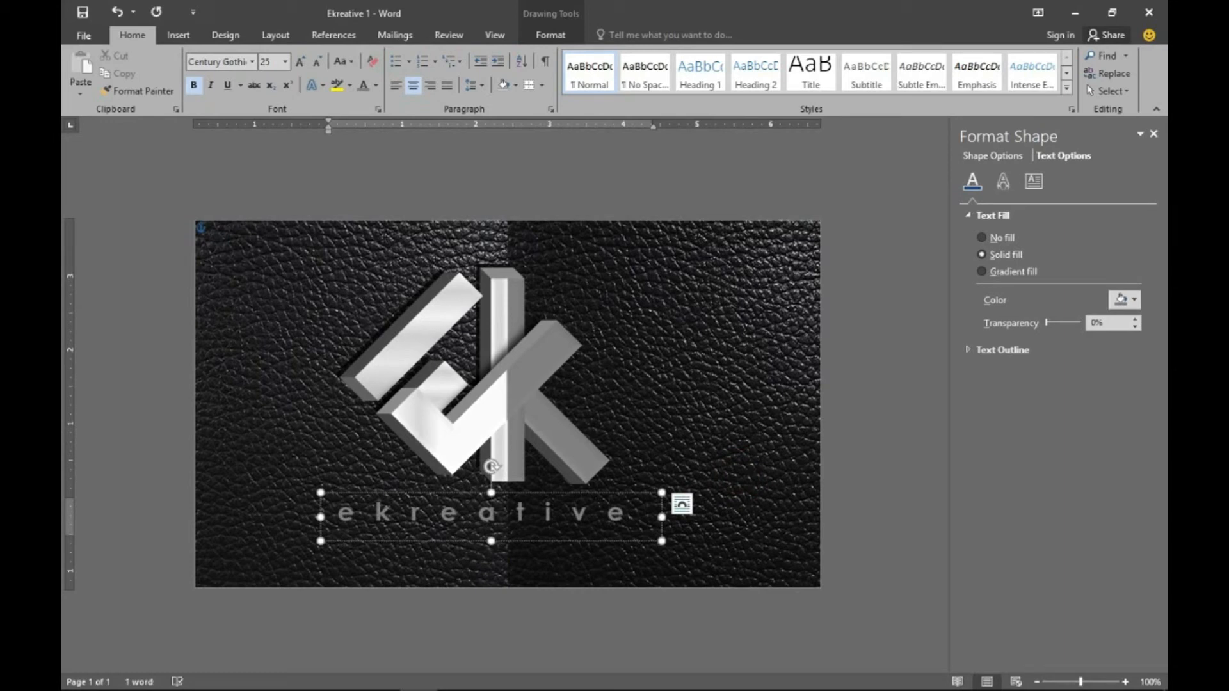
pyautogui.click(741, 474)
pyautogui.click(502, 512)
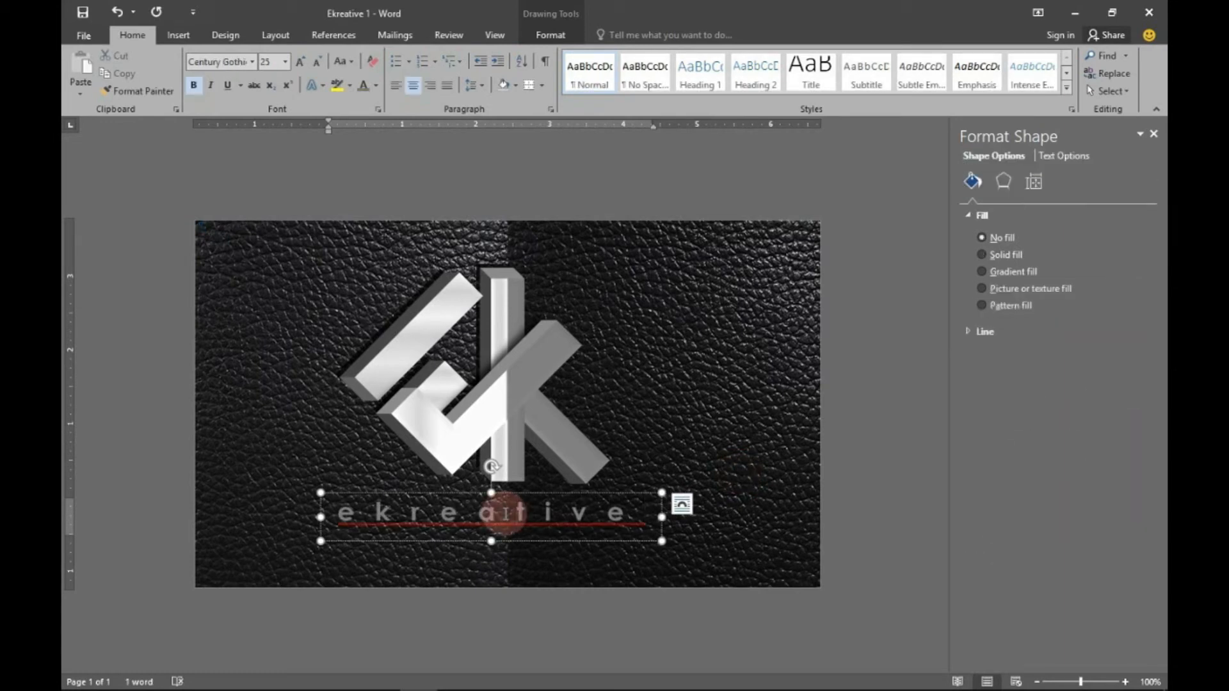
pyautogui.click(1063, 156)
pyautogui.click(993, 272)
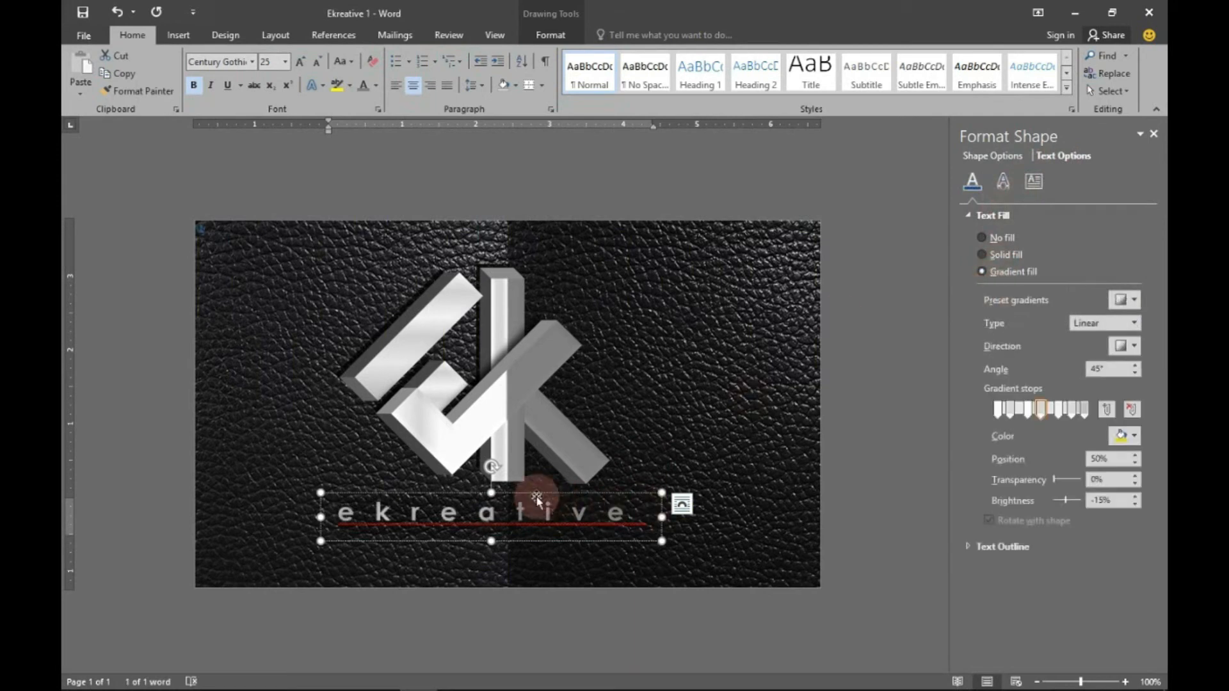
# - Give the whole caption "ekreative" a black outer text shadow at a 225° angle with 25% transparency
pyautogui.click(511, 521)
pyautogui.doubleClick(510, 522)
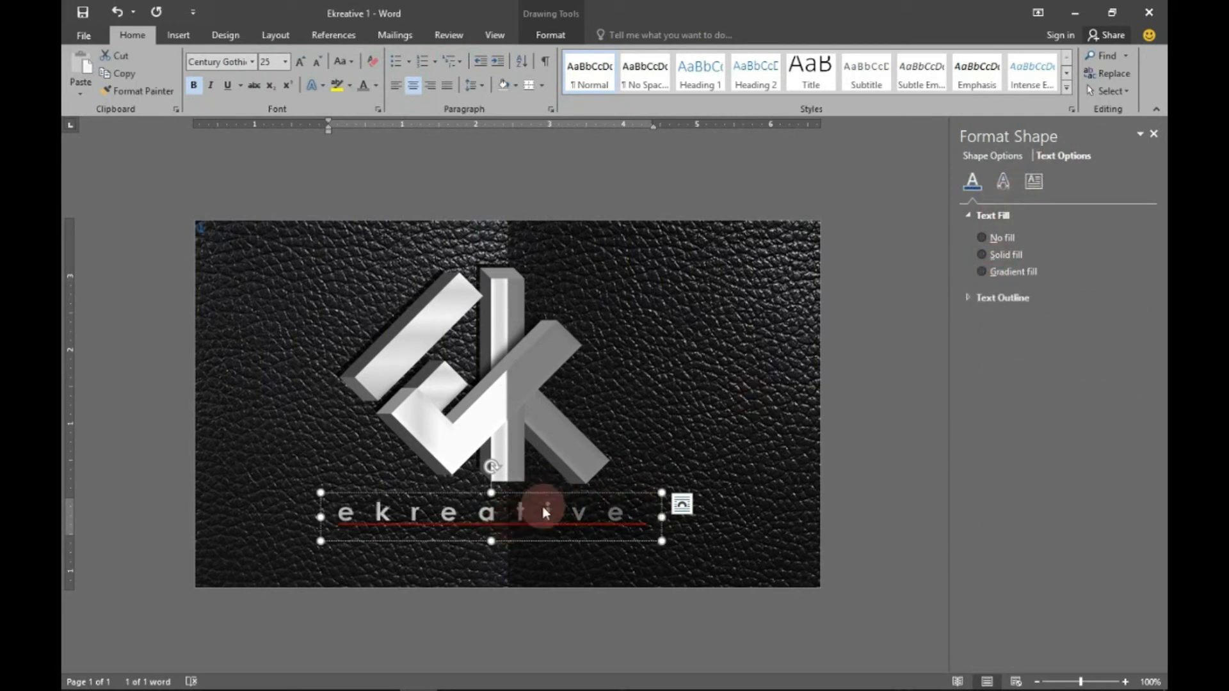
pyautogui.click(1034, 180)
pyautogui.click(1003, 181)
pyautogui.click(970, 225)
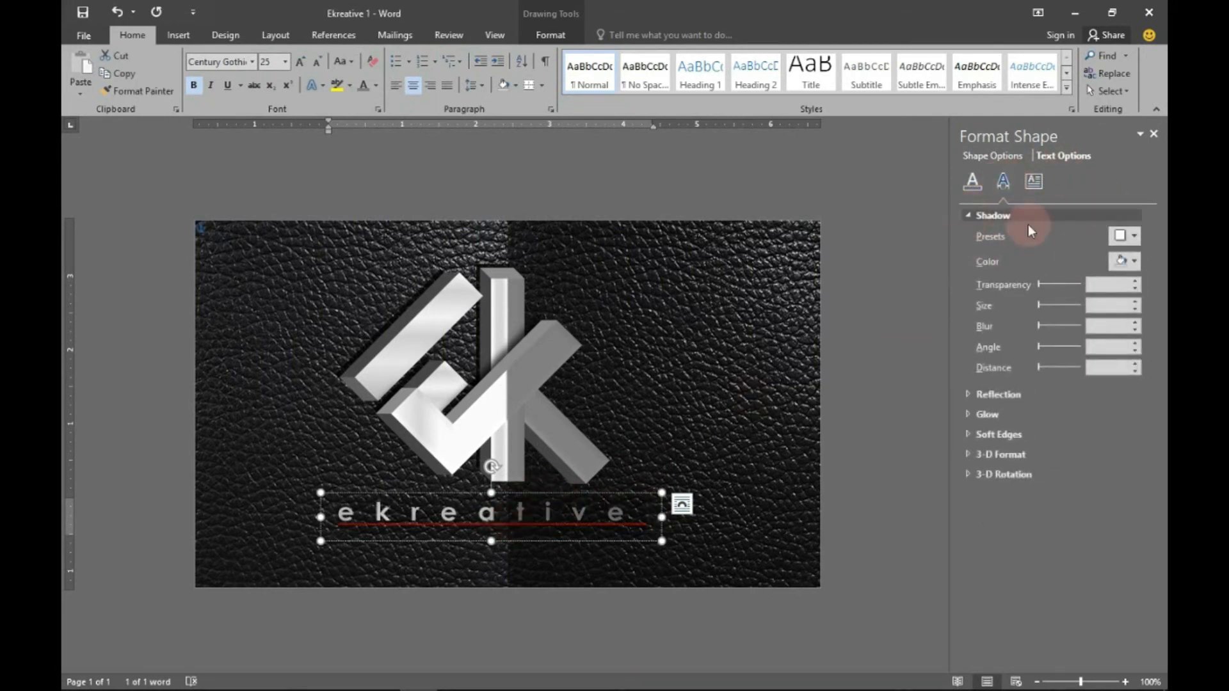
pyautogui.click(1130, 237)
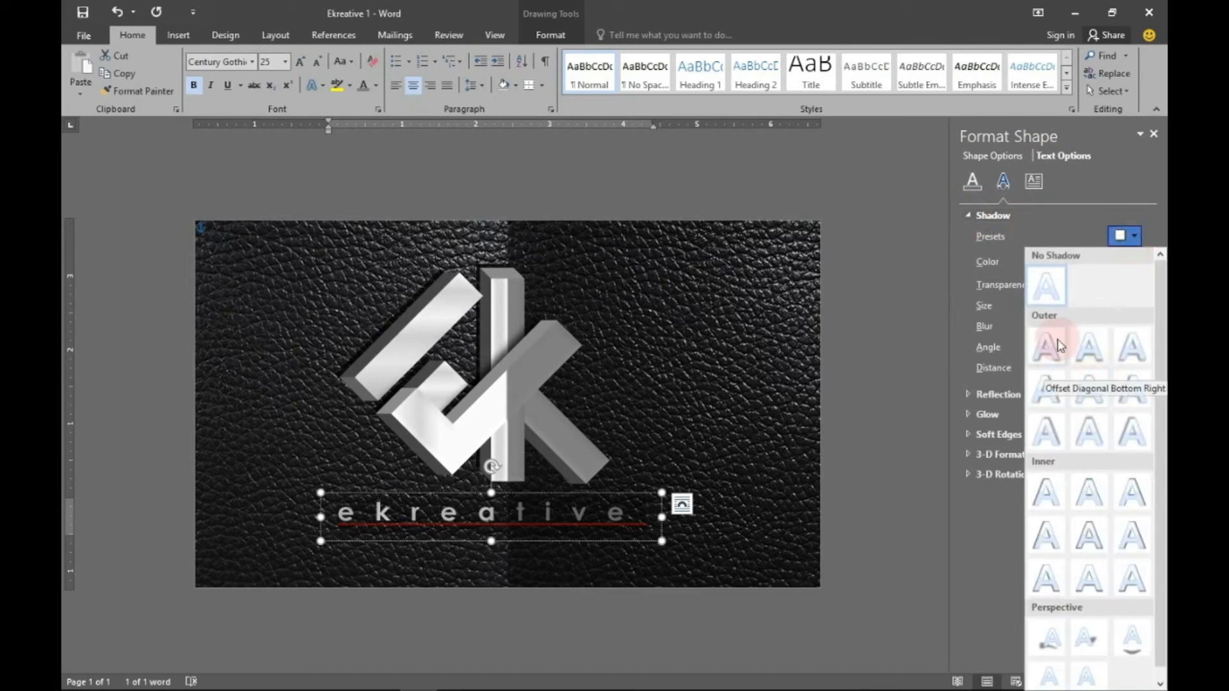
pyautogui.click(1146, 445)
pyautogui.click(1126, 261)
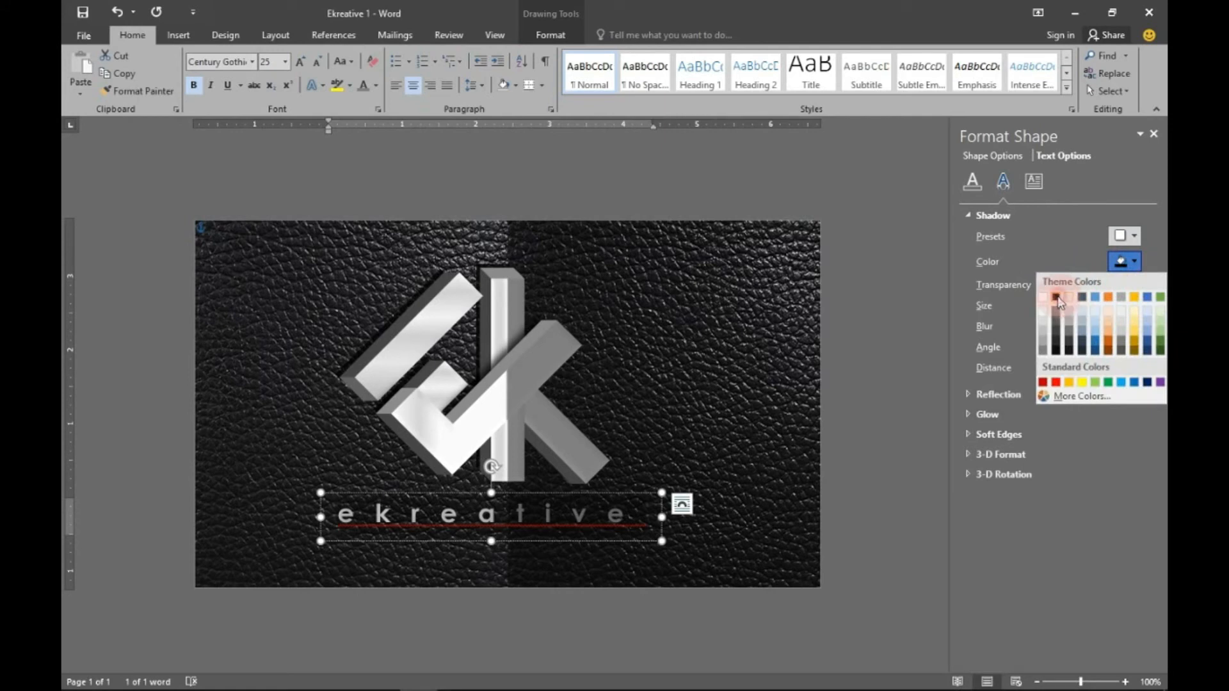
pyautogui.click(1056, 297)
pyautogui.click(1099, 284)
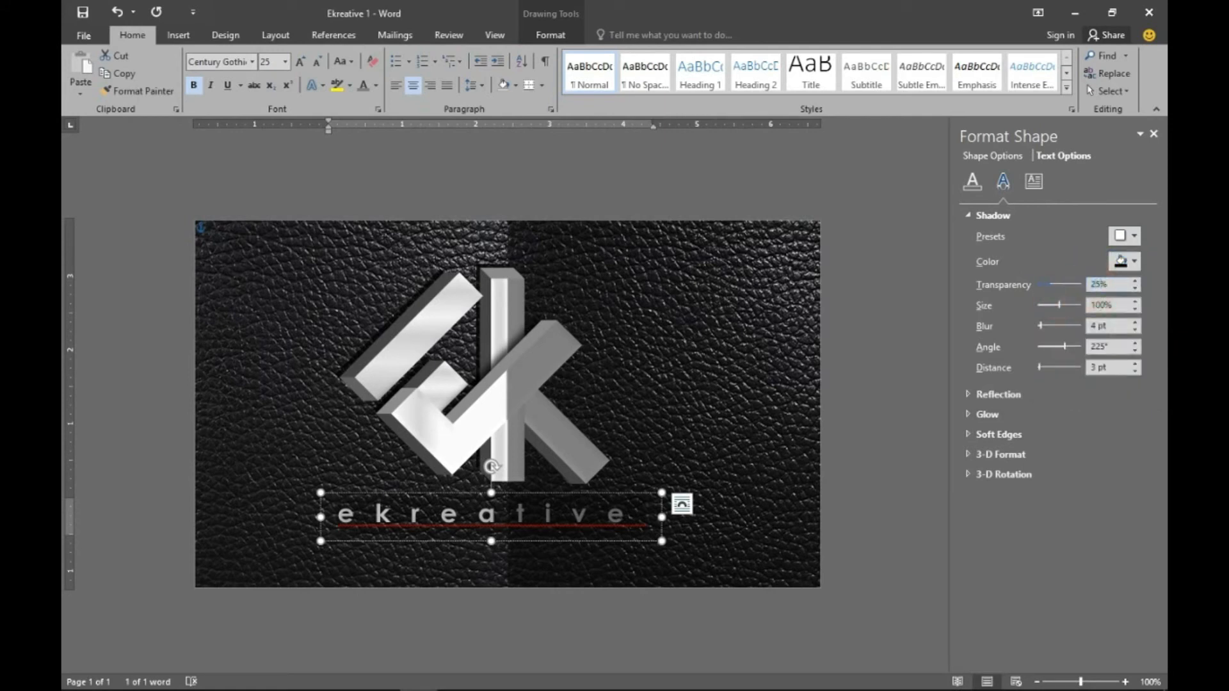
# - Reduce the caption's text shadow blur to 0 pt and increase the shadow distance slightly
pyautogui.click(1136, 329)
pyautogui.click(1136, 330)
pyautogui.click(1136, 329)
pyautogui.click(1136, 363)
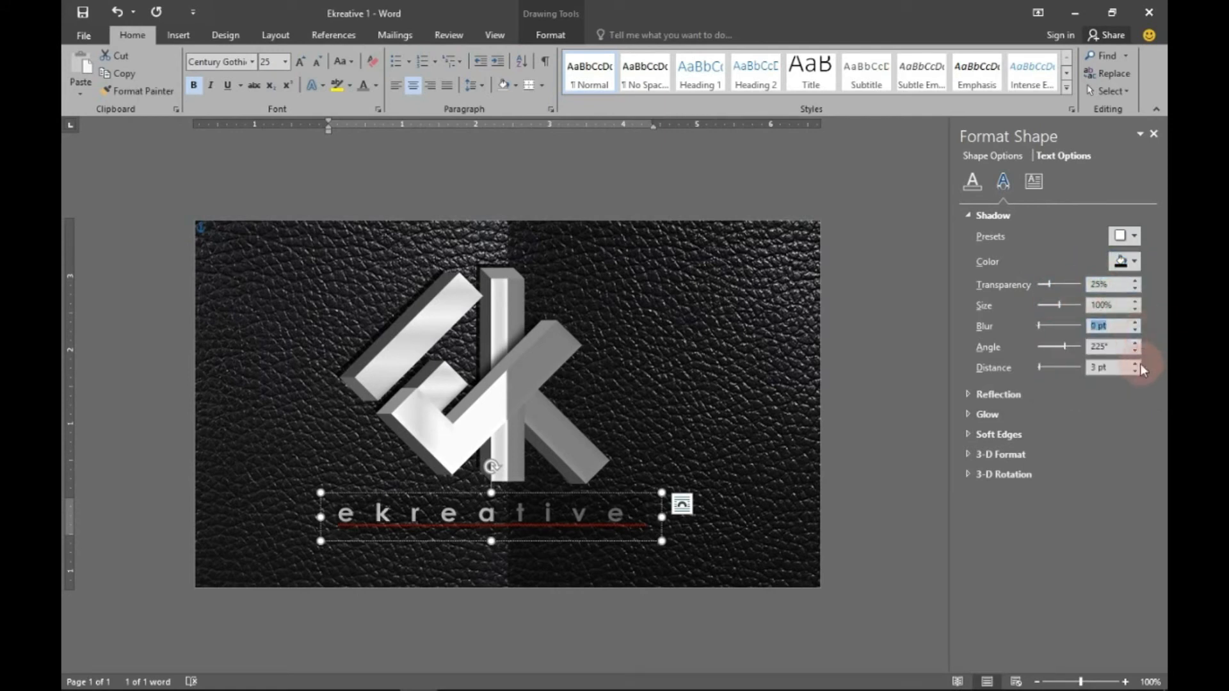
pyautogui.click(1136, 363)
pyautogui.click(979, 215)
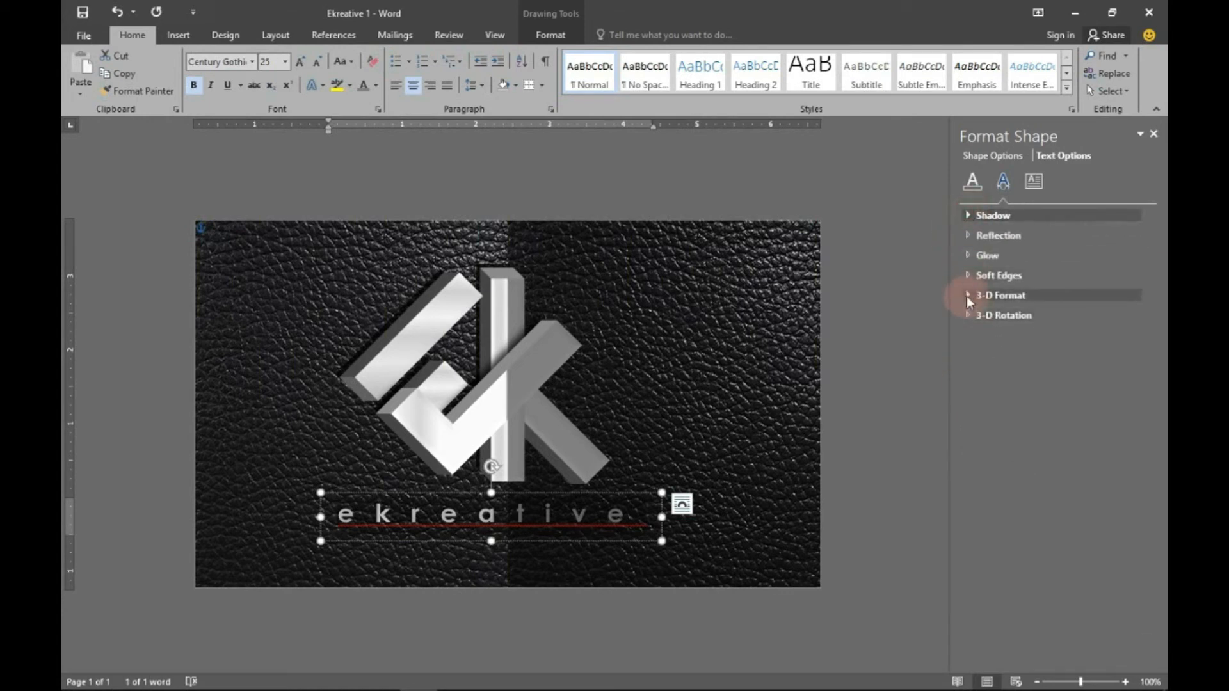
# - Give the caption text a 6.5 pt wide, 3 pt high top bevel and a gray 3-D depth of 20 pt
pyautogui.click(967, 295)
pyautogui.click(1023, 338)
pyautogui.click(1132, 456)
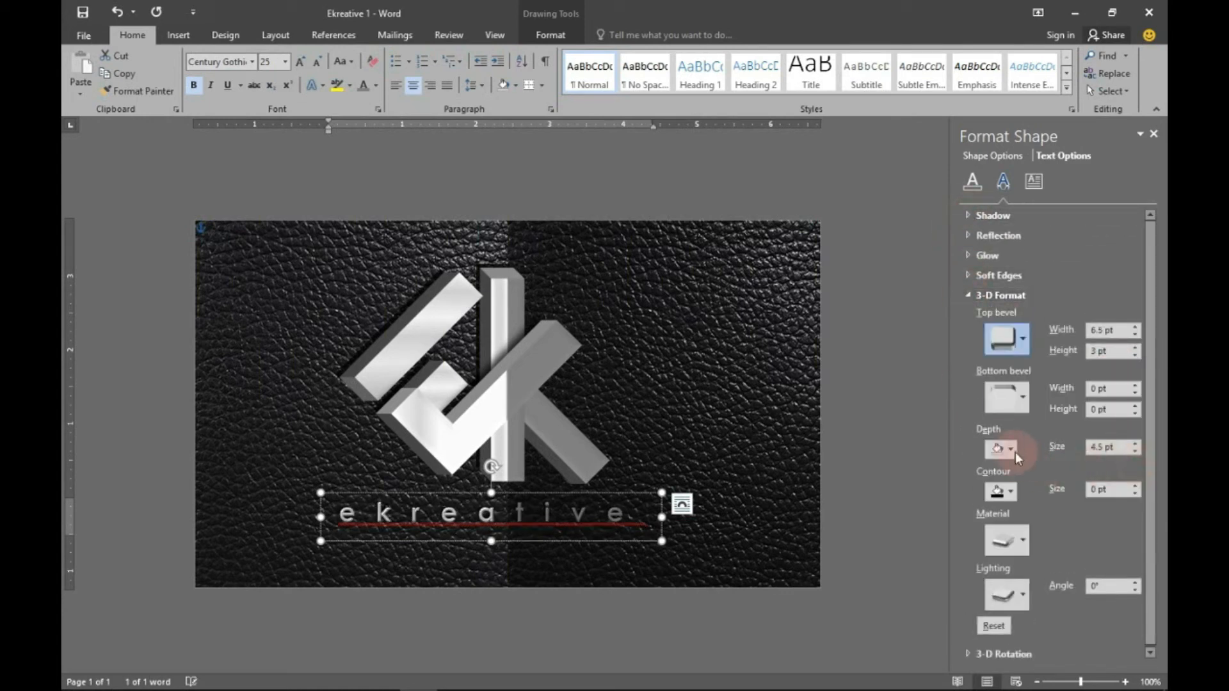
pyautogui.click(1010, 449)
pyautogui.click(992, 569)
pyautogui.click(1104, 446)
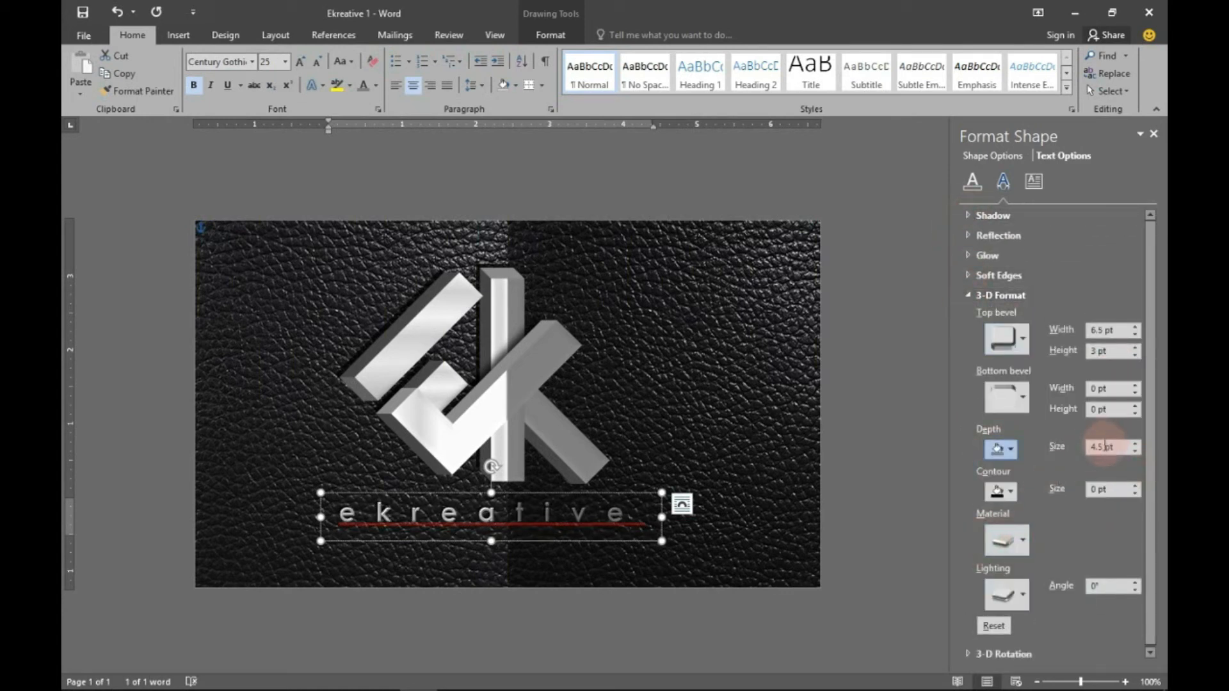
# - Change the caption text's 3-D lighting to the second Neutral preset
pyautogui.click(1023, 595)
pyautogui.click(1023, 595)
pyautogui.click(1022, 596)
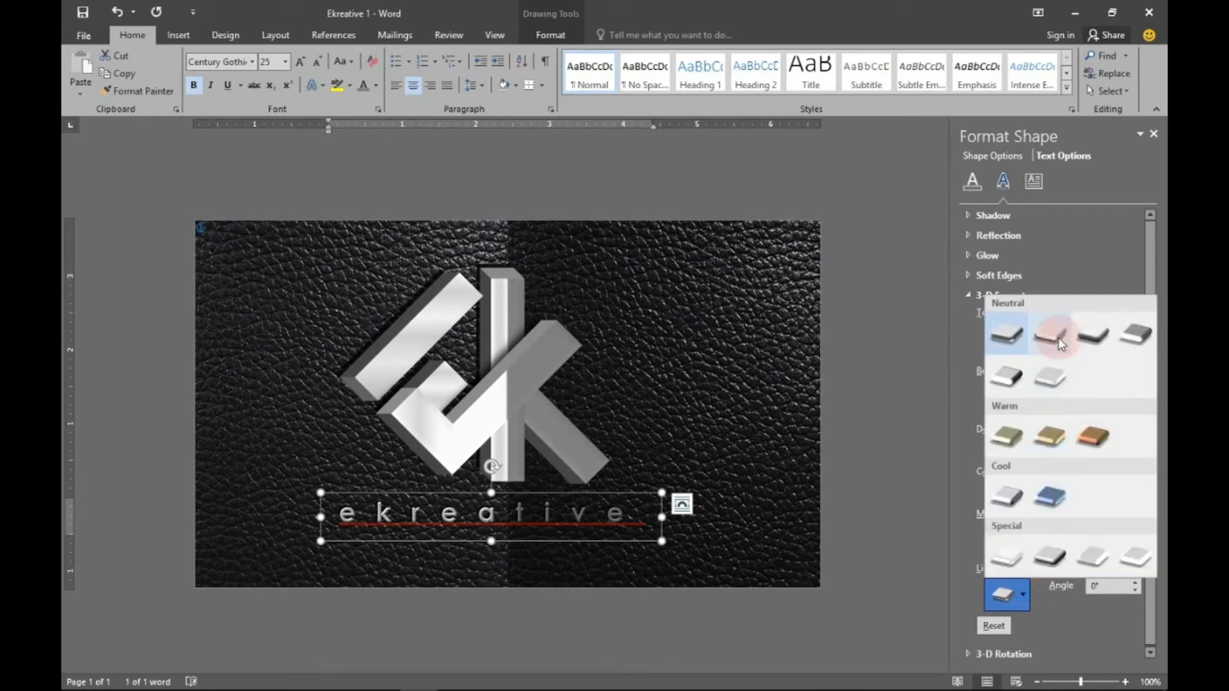
pyautogui.click(1053, 324)
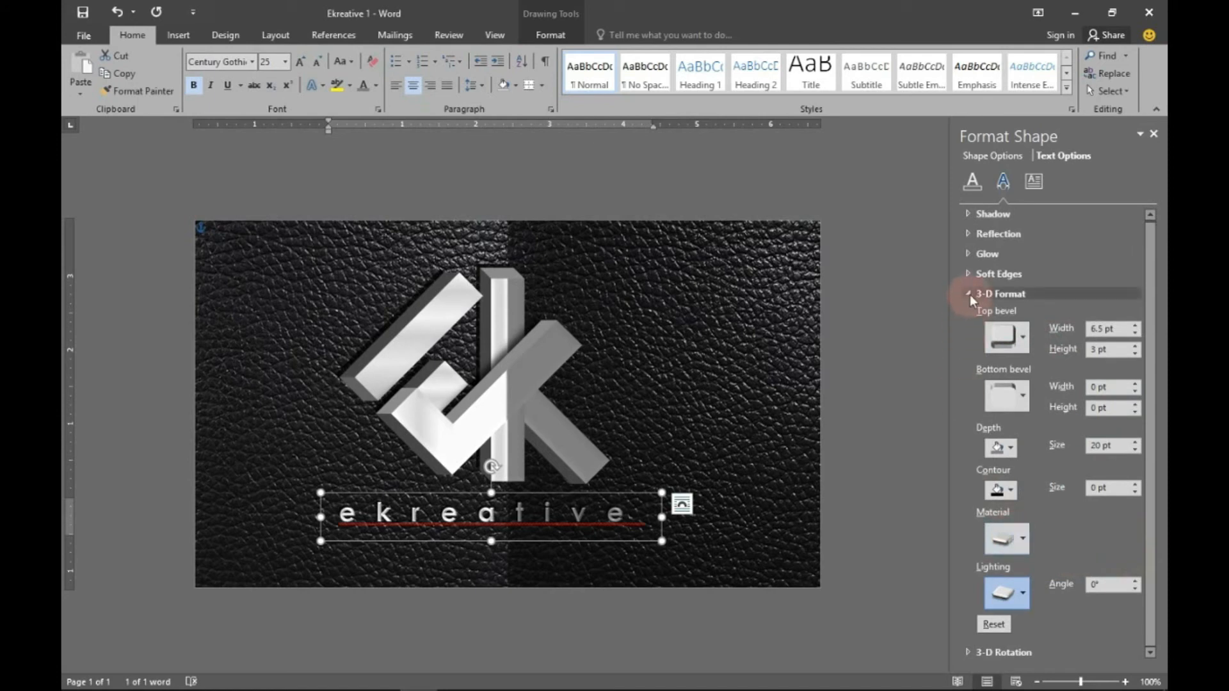
# - Apply an oblique 3-D rotation preset to the caption text
pyautogui.click(969, 294)
pyautogui.click(966, 314)
pyautogui.click(1127, 344)
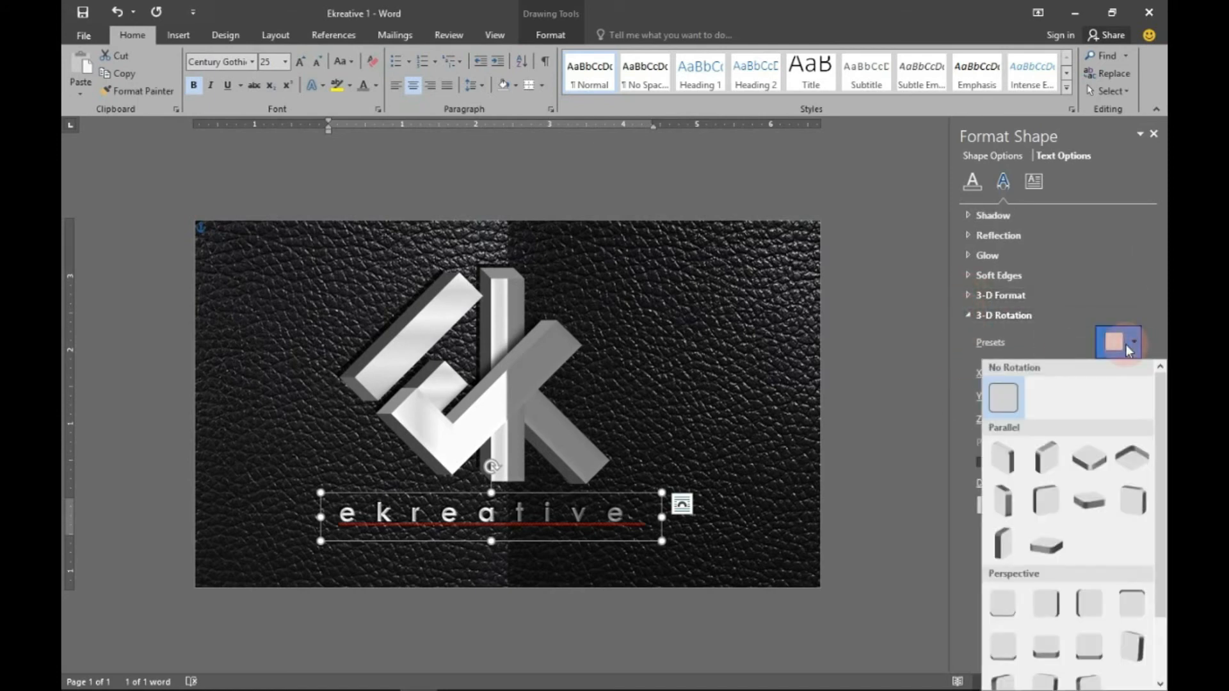
pyautogui.scroll(-2, 1130, 520)
pyautogui.click(1053, 611)
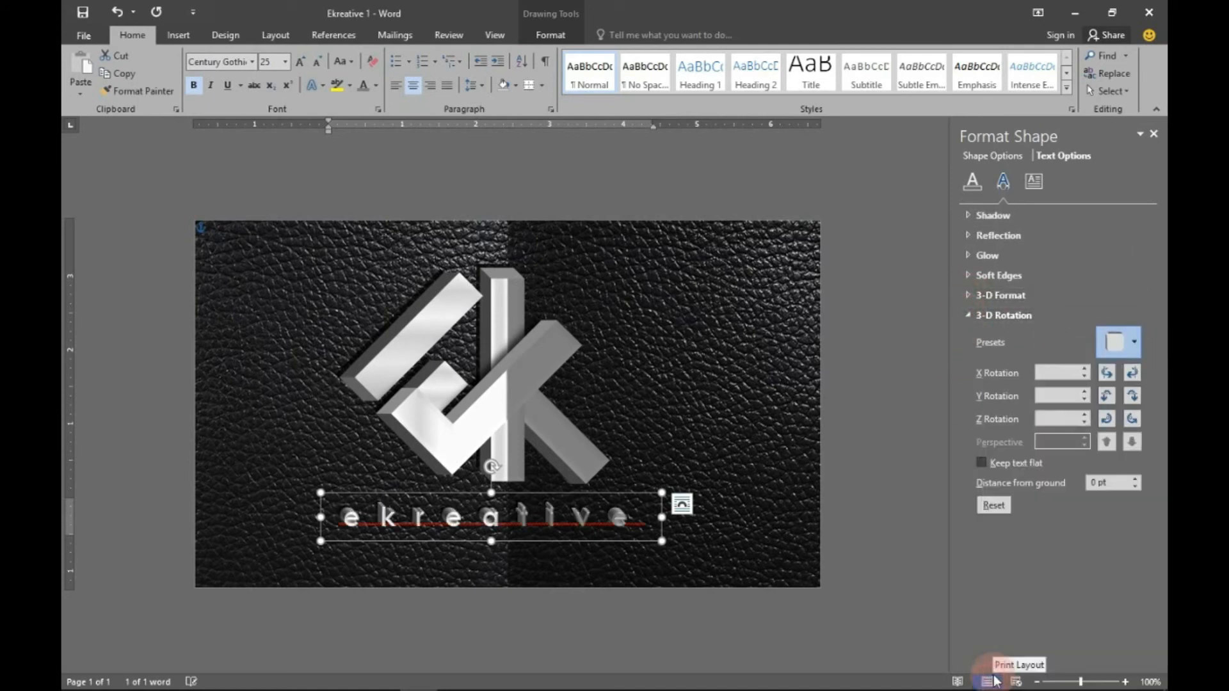
# - Ignore all spelling errors for the caption word "ekreative" and deselect the text box
pyautogui.click(640, 515)
pyautogui.click(537, 527)
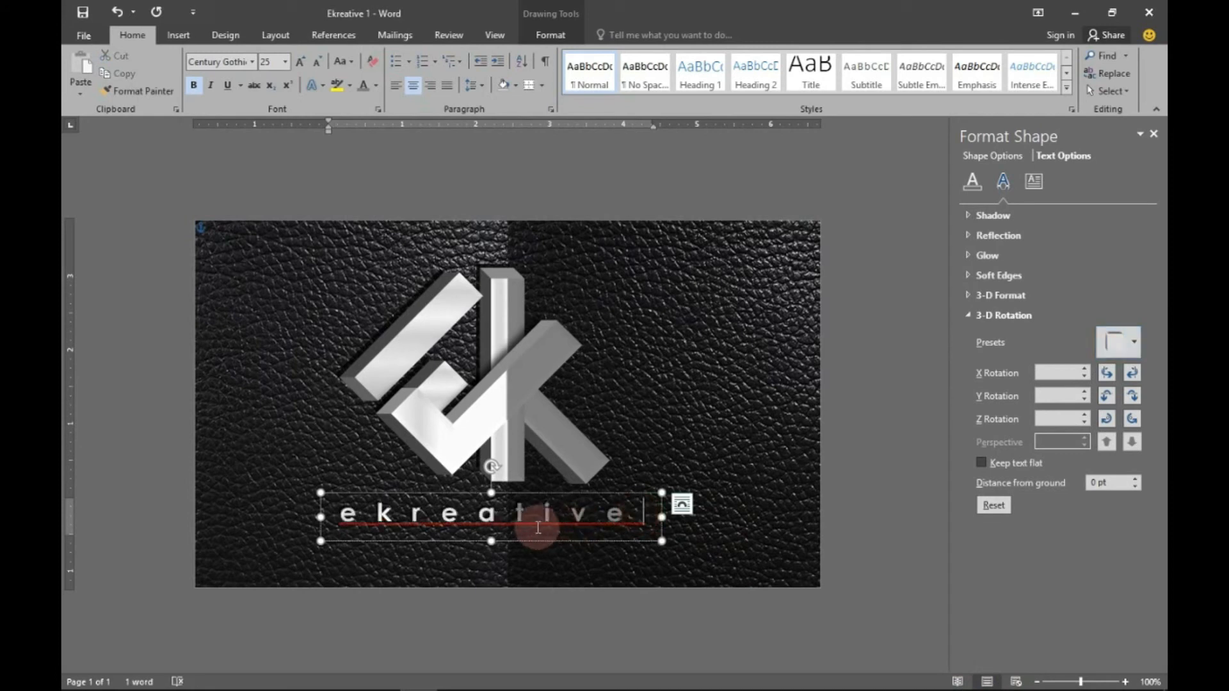
pyautogui.rightClick(503, 521)
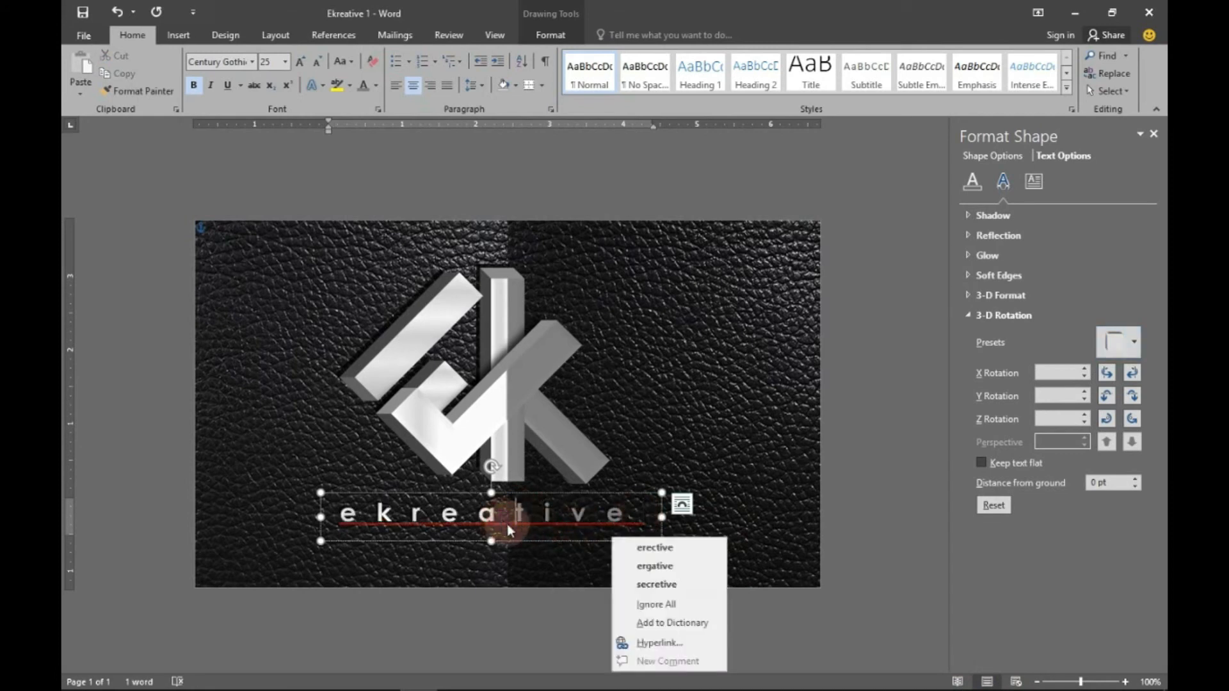
pyautogui.click(653, 606)
pyautogui.click(865, 462)
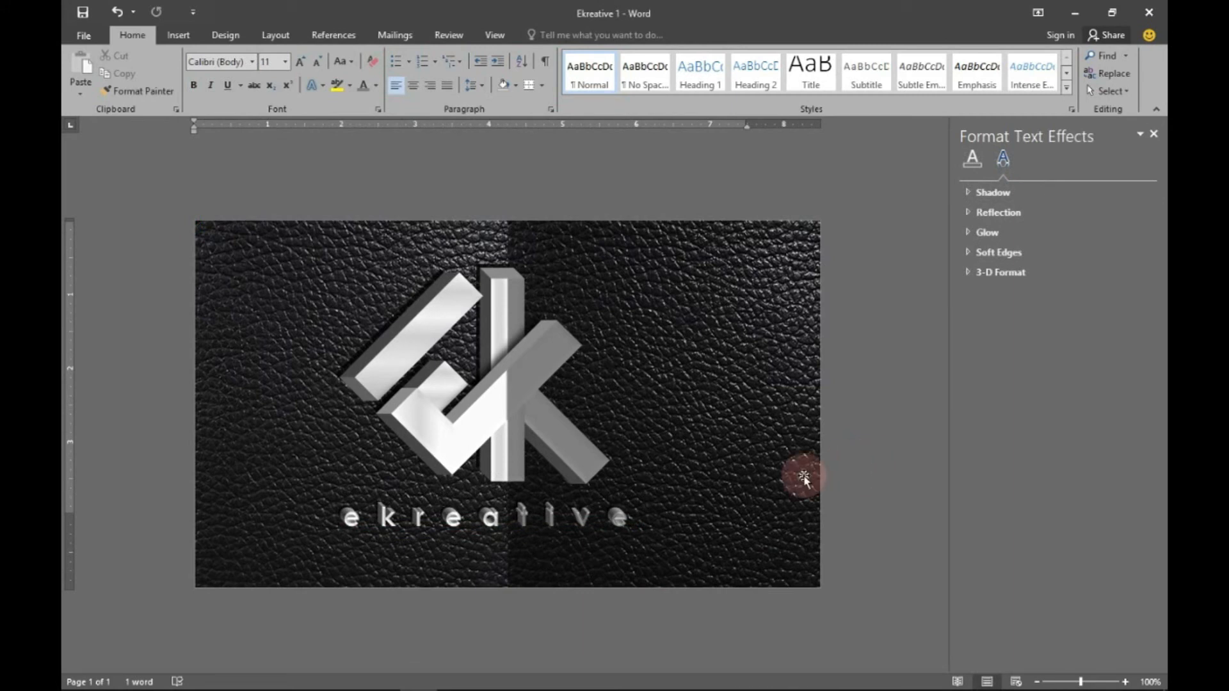
# - Inspect the solid text fill color options for the caption letters, then close the formatting pane
pyautogui.click(522, 516)
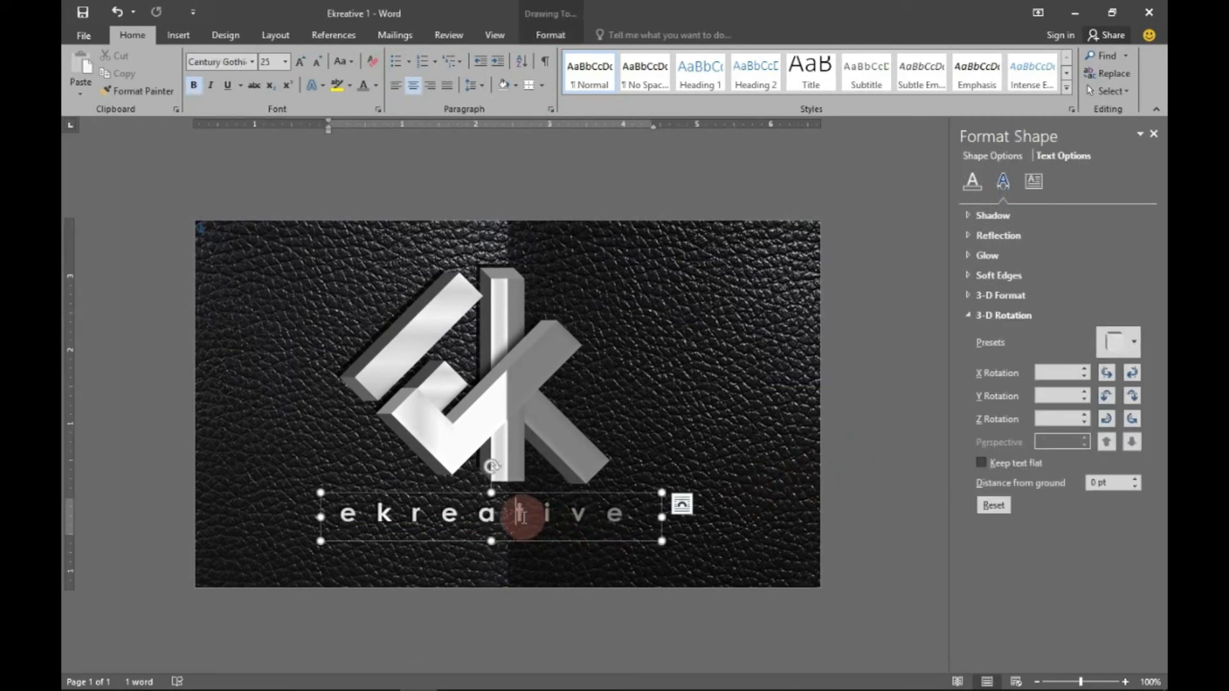
pyautogui.moveTo(522, 516); pyautogui.dragTo(630, 472)
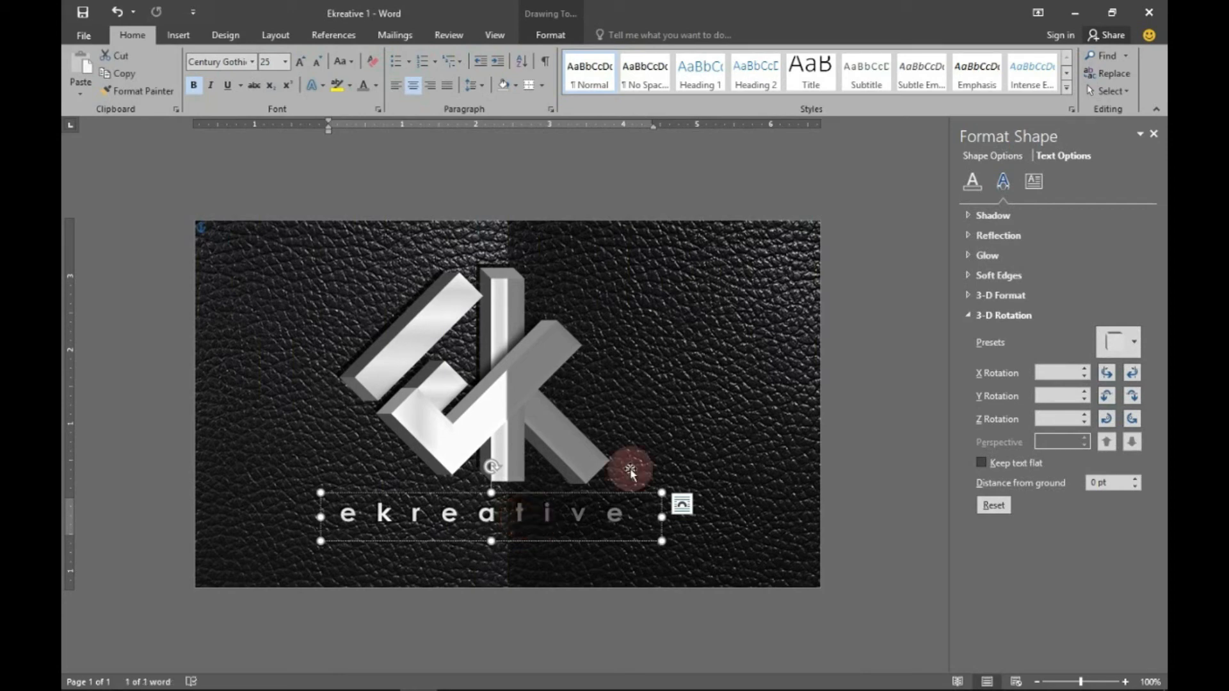
pyautogui.click(972, 183)
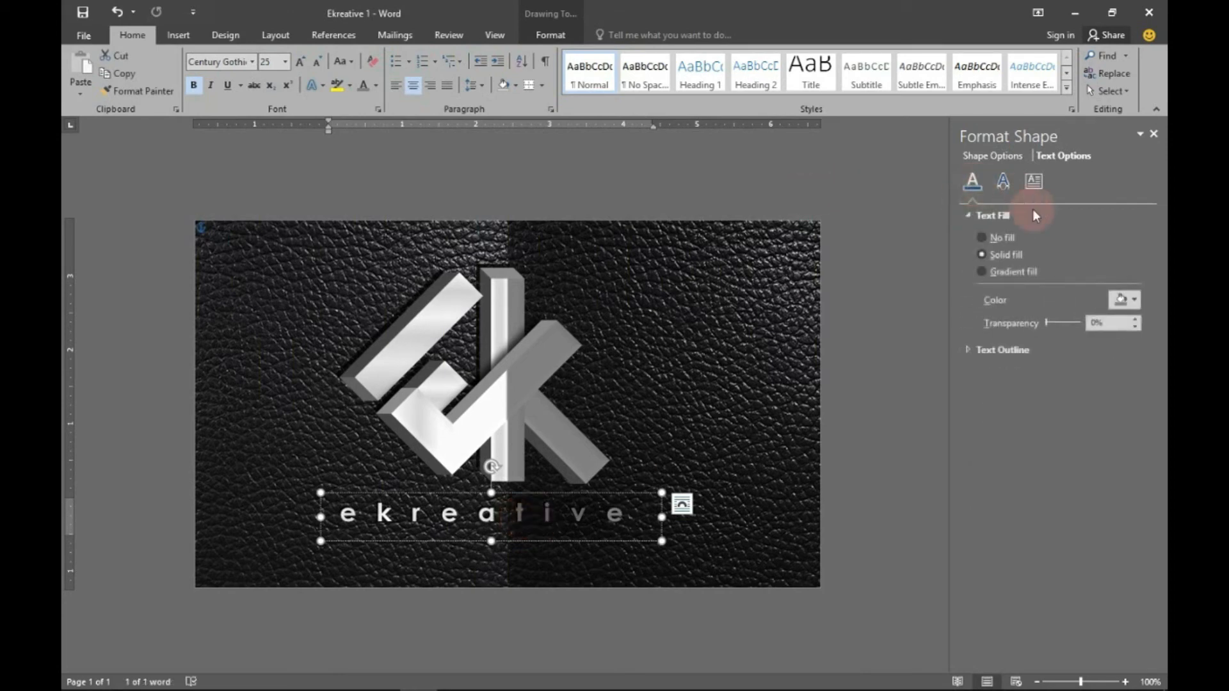
pyautogui.click(1124, 299)
pyautogui.click(1125, 298)
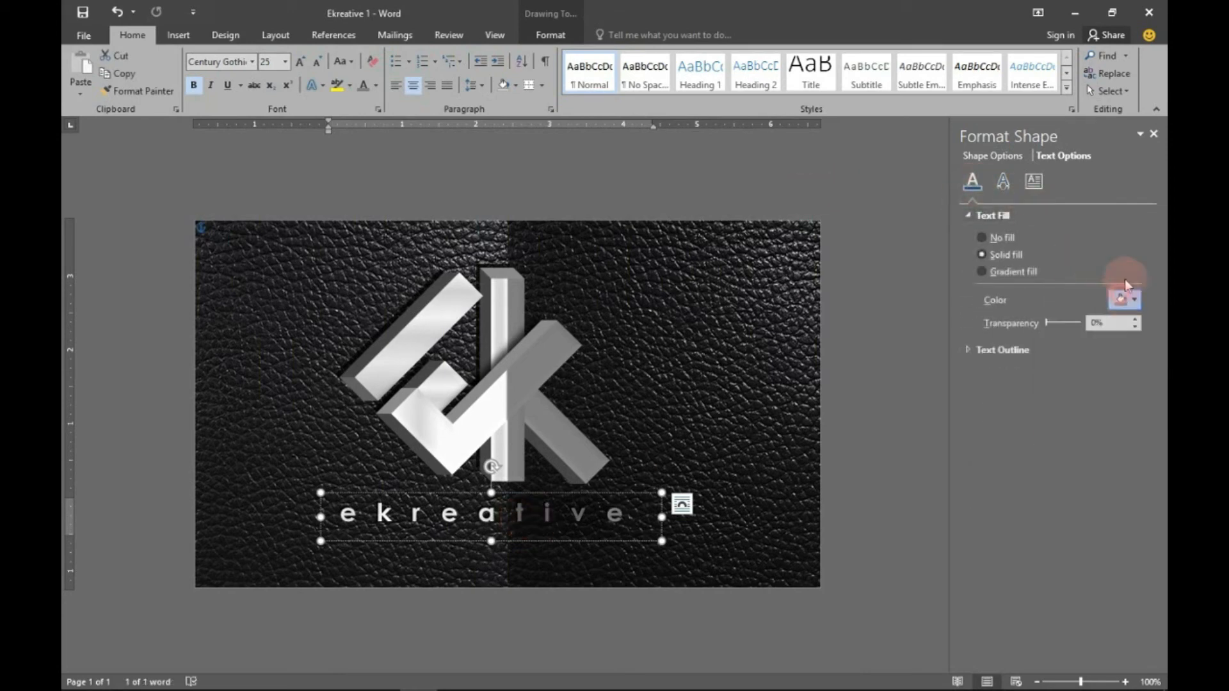
pyautogui.click(1150, 135)
pyautogui.click(1092, 215)
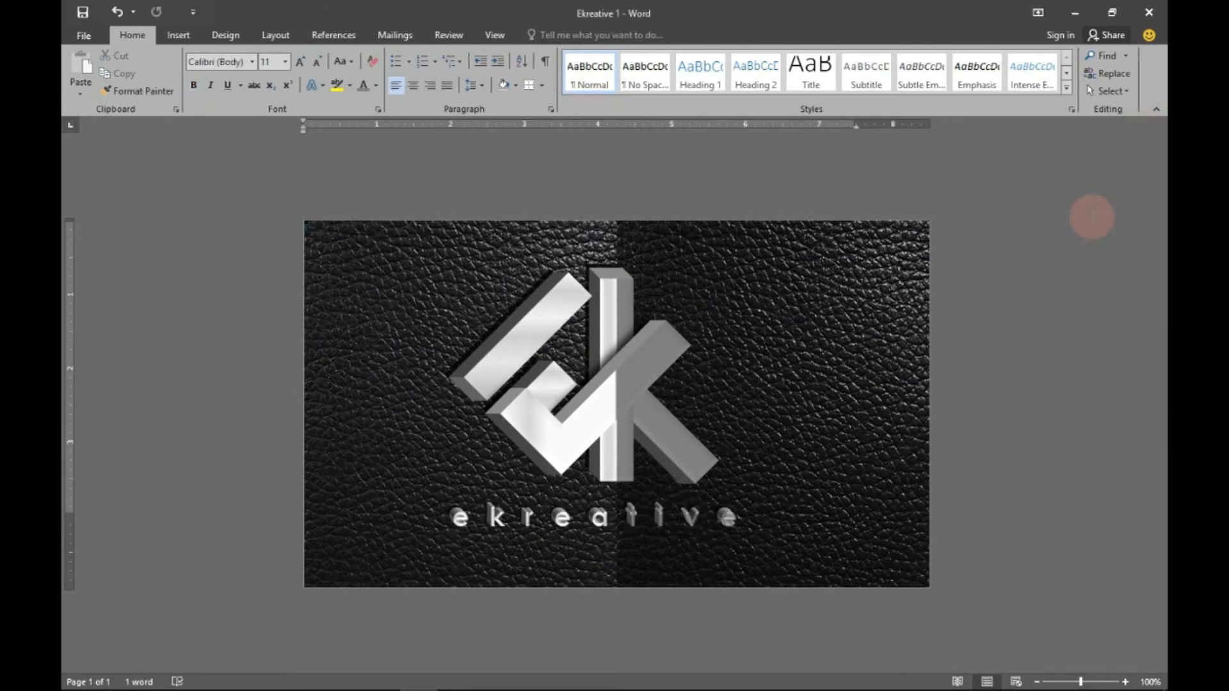
# - Nudge the selected pieces of the logo's E slightly to the right and deselect them
pyautogui.click(584, 417)
pyautogui.keyDown('shift'); pyautogui.click(545, 394); pyautogui.keyUp('shift')
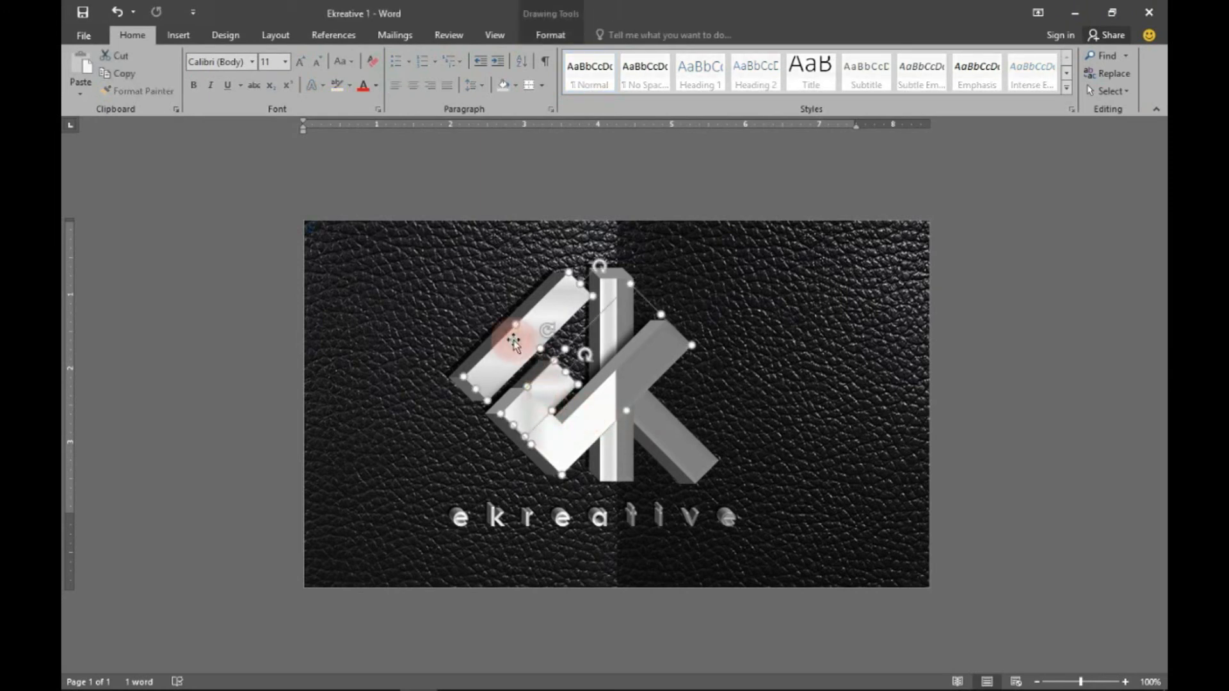
pyautogui.press('Right')
pyautogui.click(954, 386)
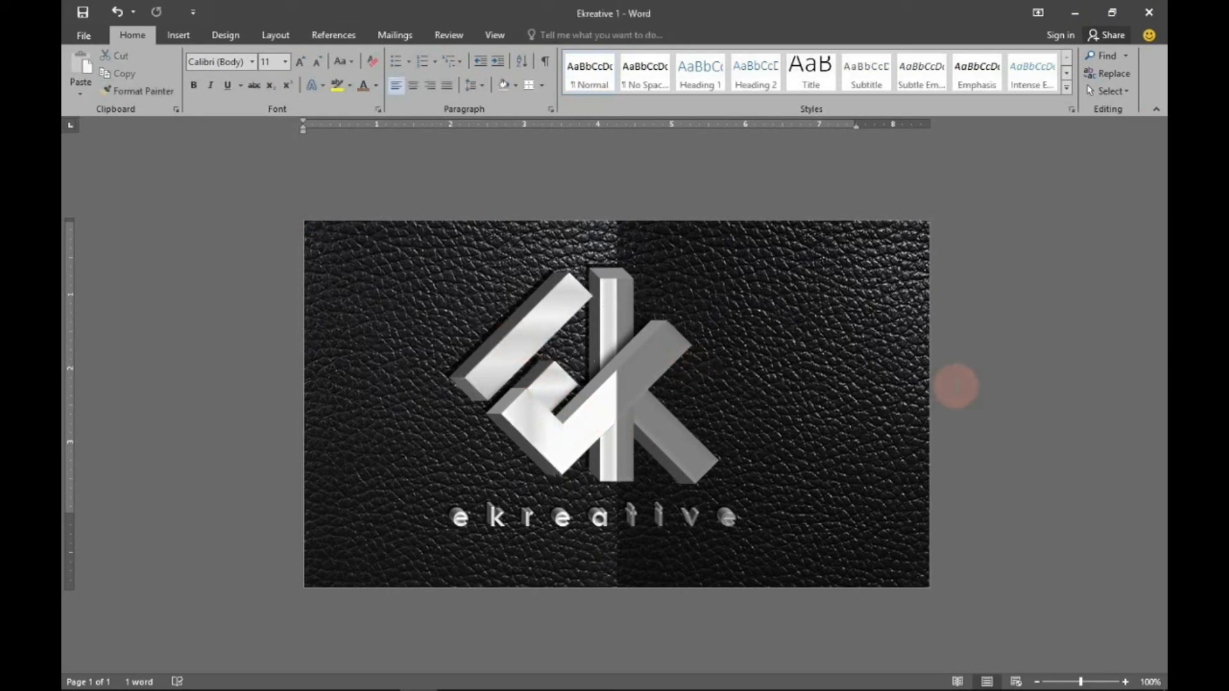
# - Capture a screen region of 814 x 478 pixels covering just the leather graphic and start saving it
pyautogui.press('Print')
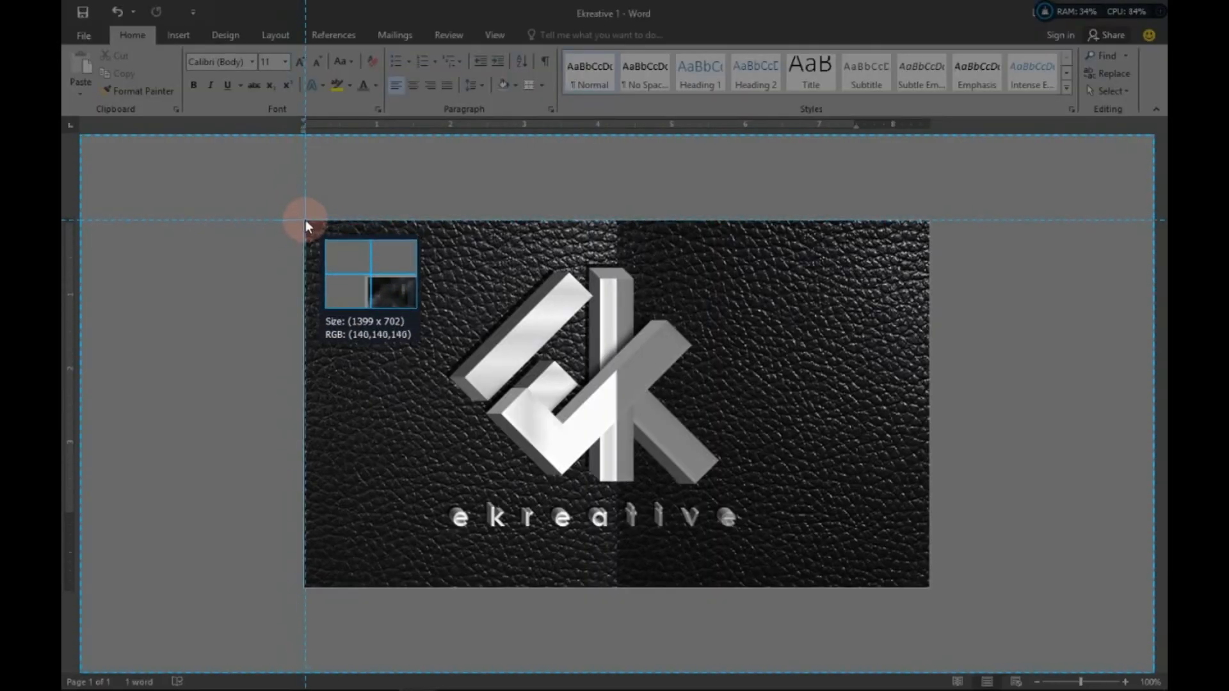
pyautogui.moveTo(305, 221); pyautogui.dragTo(929, 588)
pyautogui.click(903, 604)
# - Save the capture as a PNG image named "Ekreative 1" in the MS WORD DESIGN folder
pyautogui.click(328, 232)
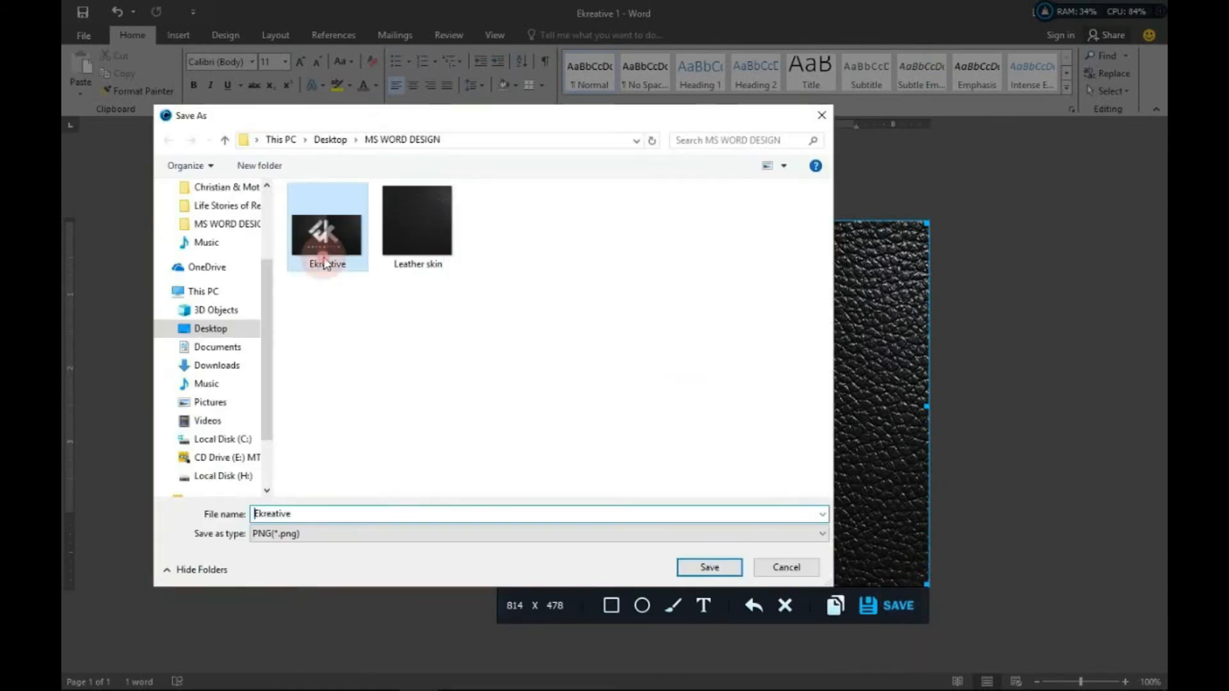
pyautogui.click(370, 517)
pyautogui.click(370, 517)
pyautogui.write('1')
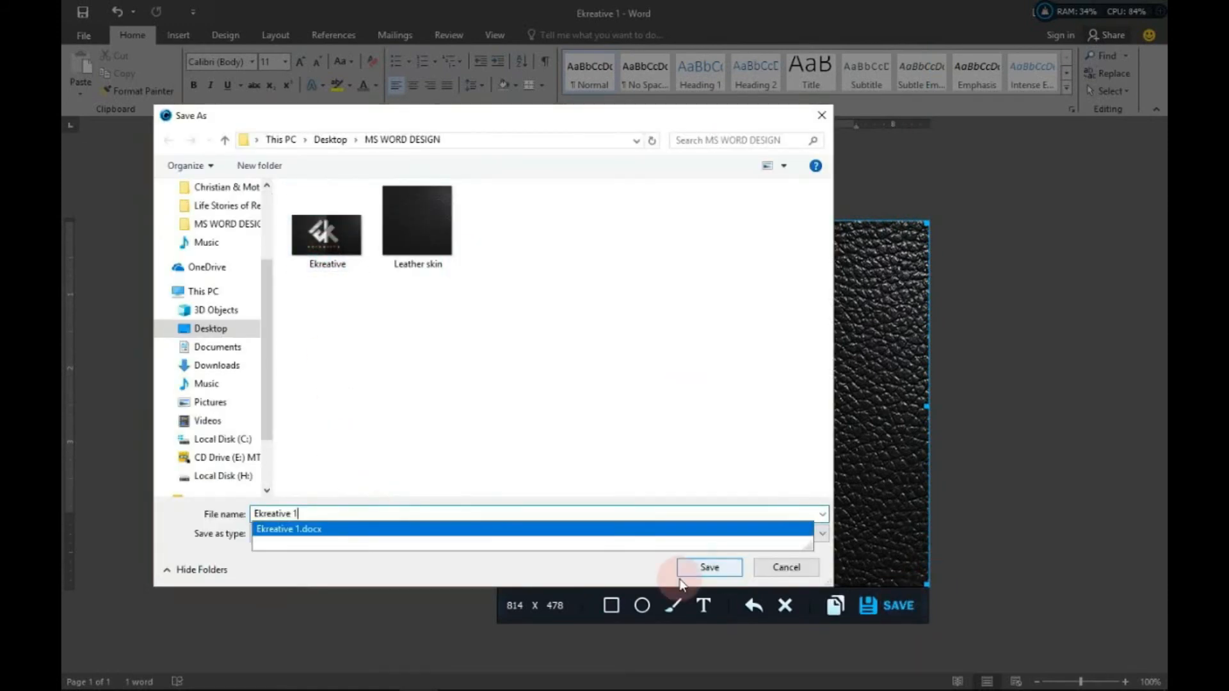
pyautogui.click(619, 563)
pyautogui.click(680, 574)
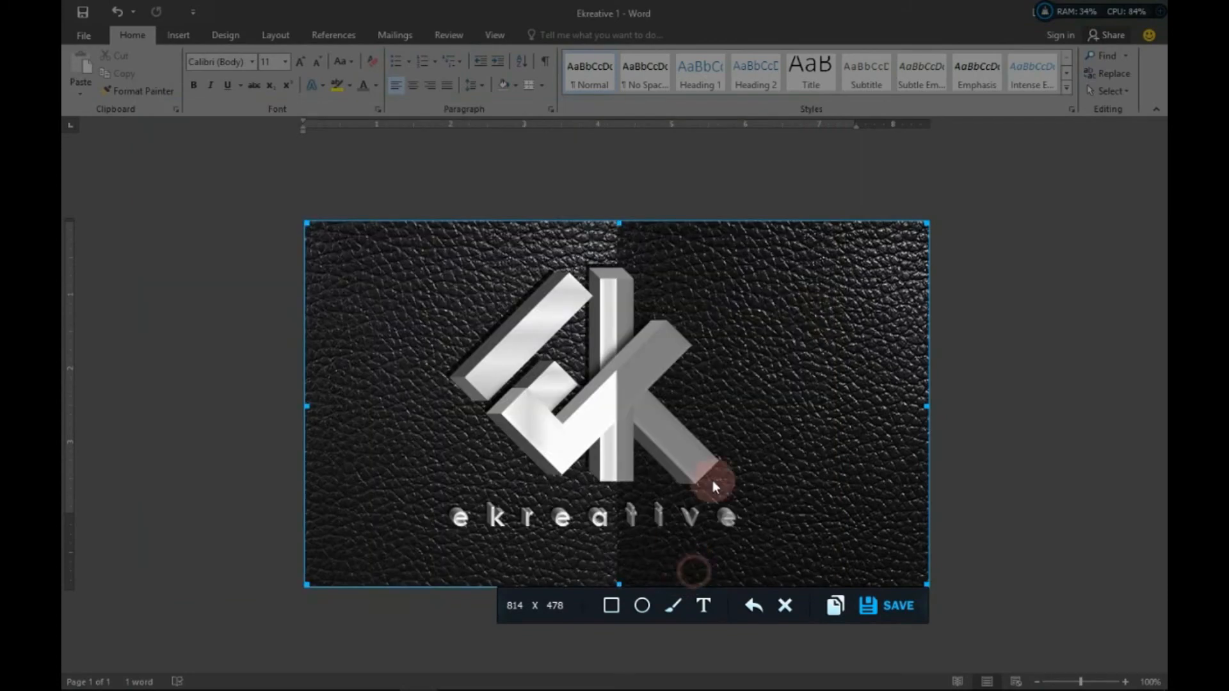
# - Minimize Word, bring up the MS WORD DESIGN folder and close the Photos window showing Ekreative.png
pyautogui.click(1075, 11)
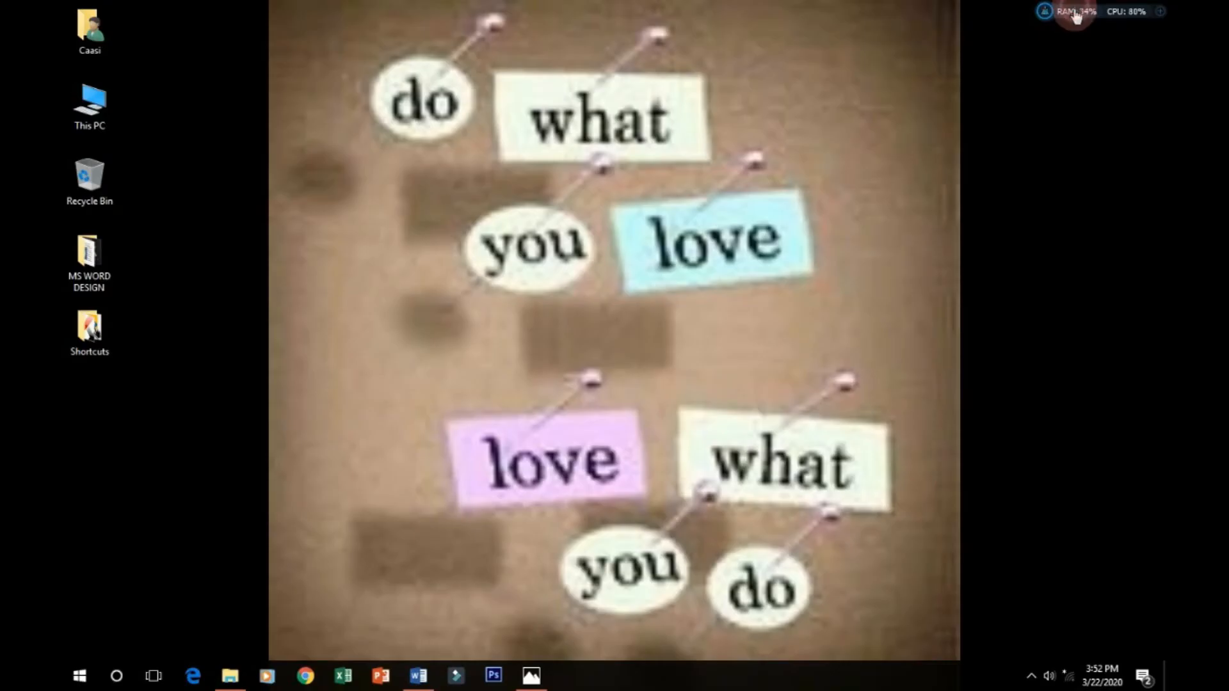
pyautogui.click(232, 677)
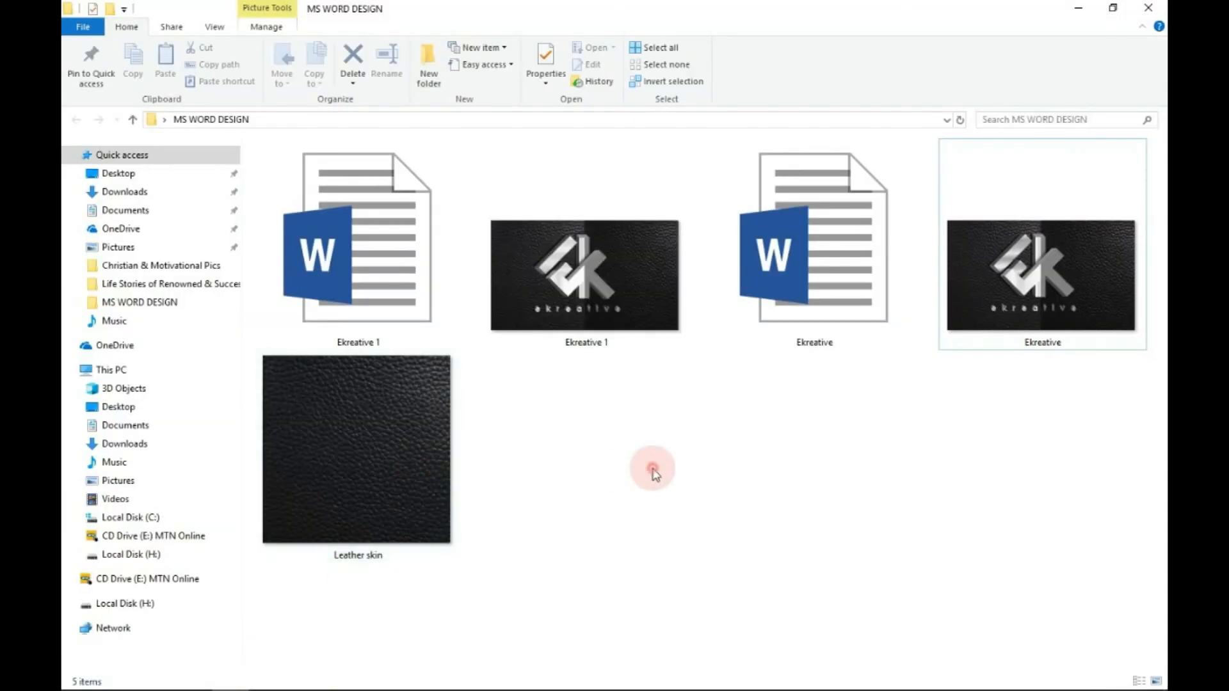
pyautogui.click(531, 673)
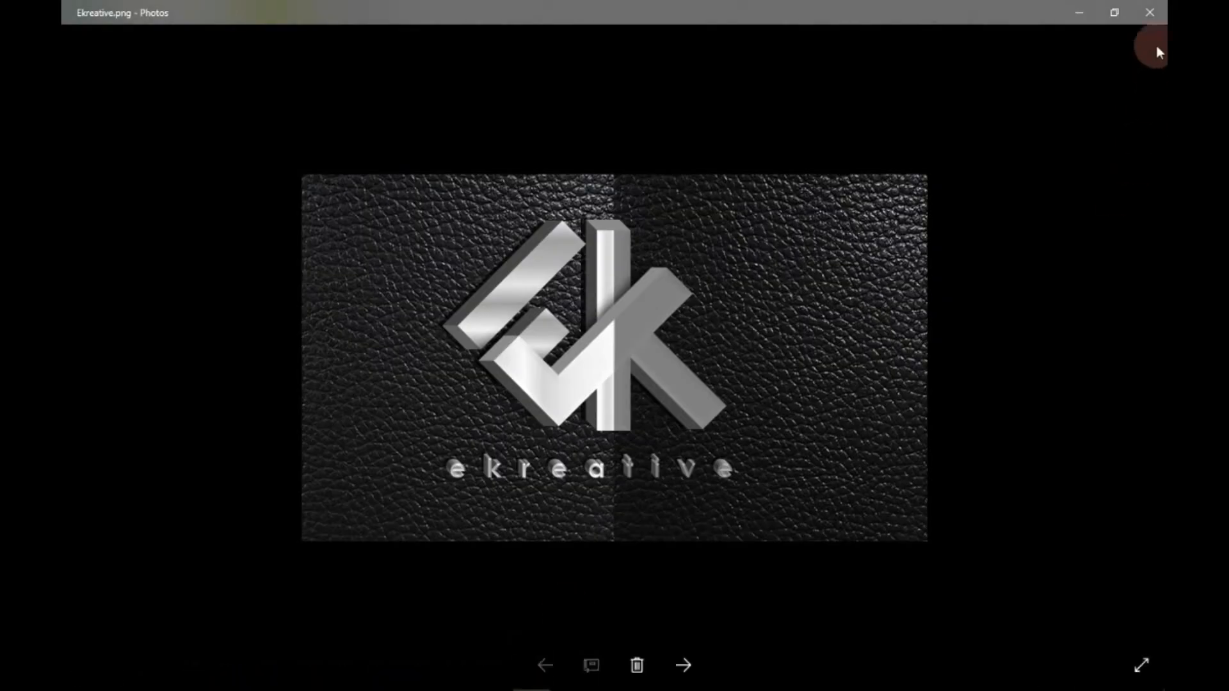
pyautogui.click(1150, 12)
# - Open the Ekreative image from the MS WORD DESIGN folder and snap its window to the left half of the screen
pyautogui.click(1024, 290)
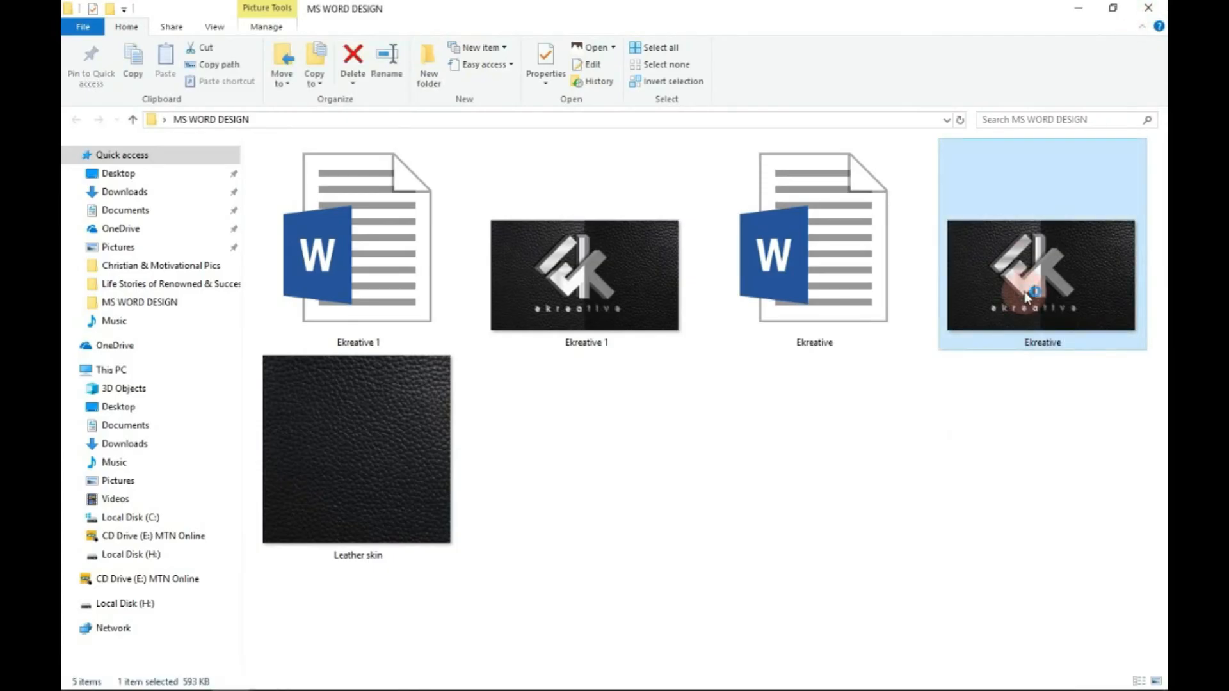
pyautogui.doubleClick(1024, 291)
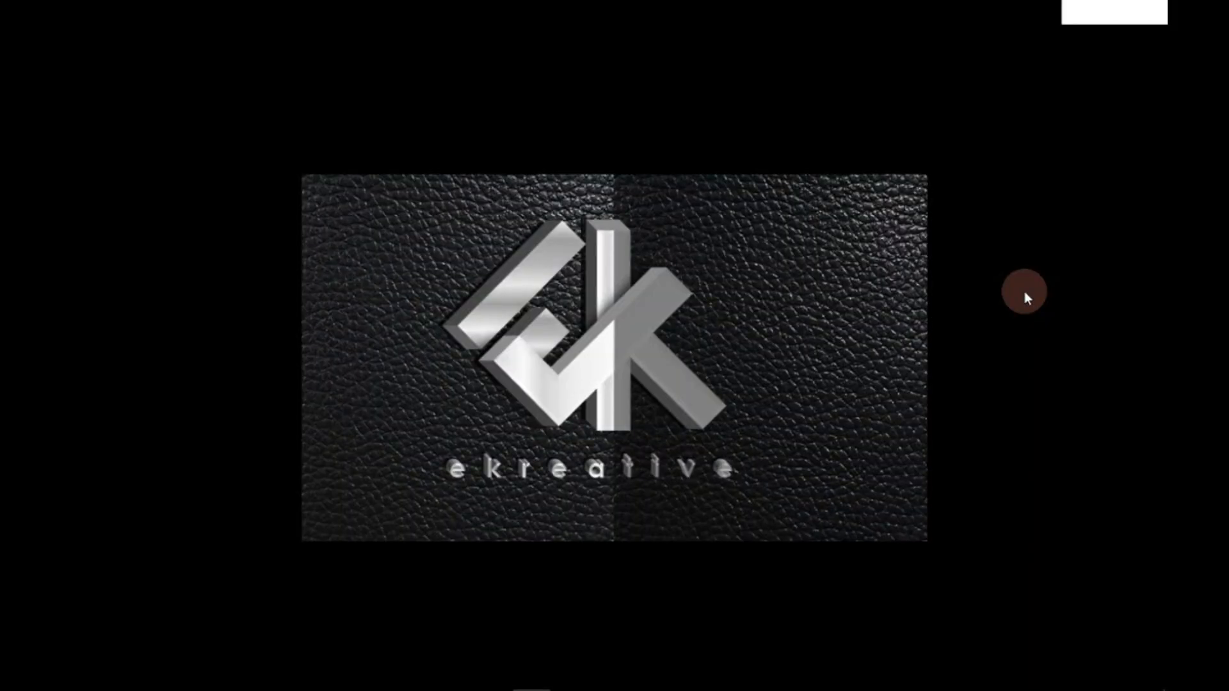
pyautogui.press('super+Left')
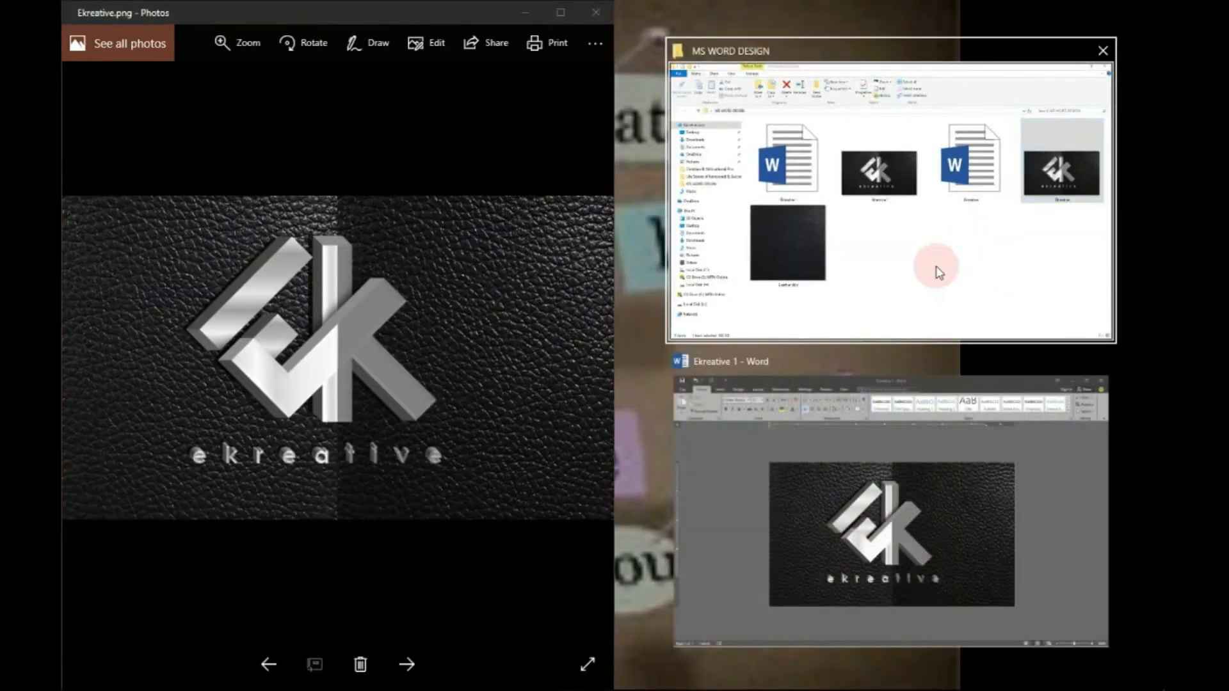